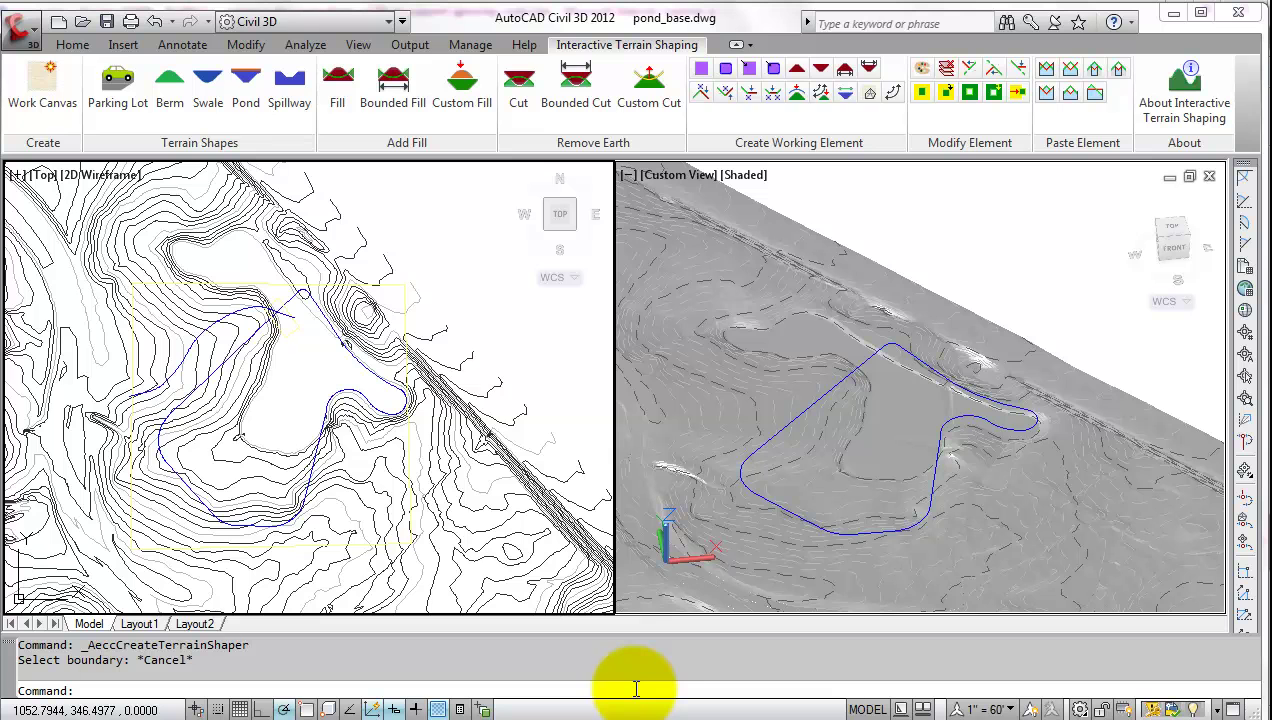
# Step: Create a terrain work canvas from the yellow rectangular boundary and the existing contour surface
pyautogui.click(32, 85)
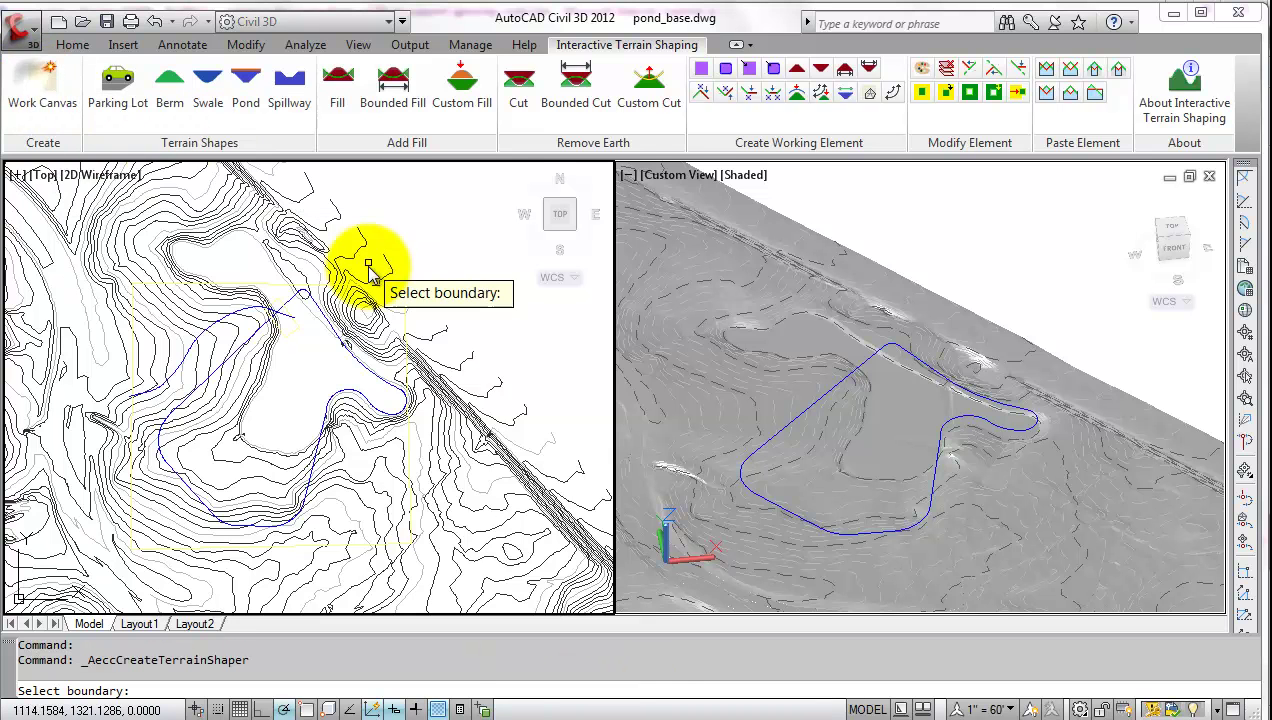
pyautogui.click(278, 283)
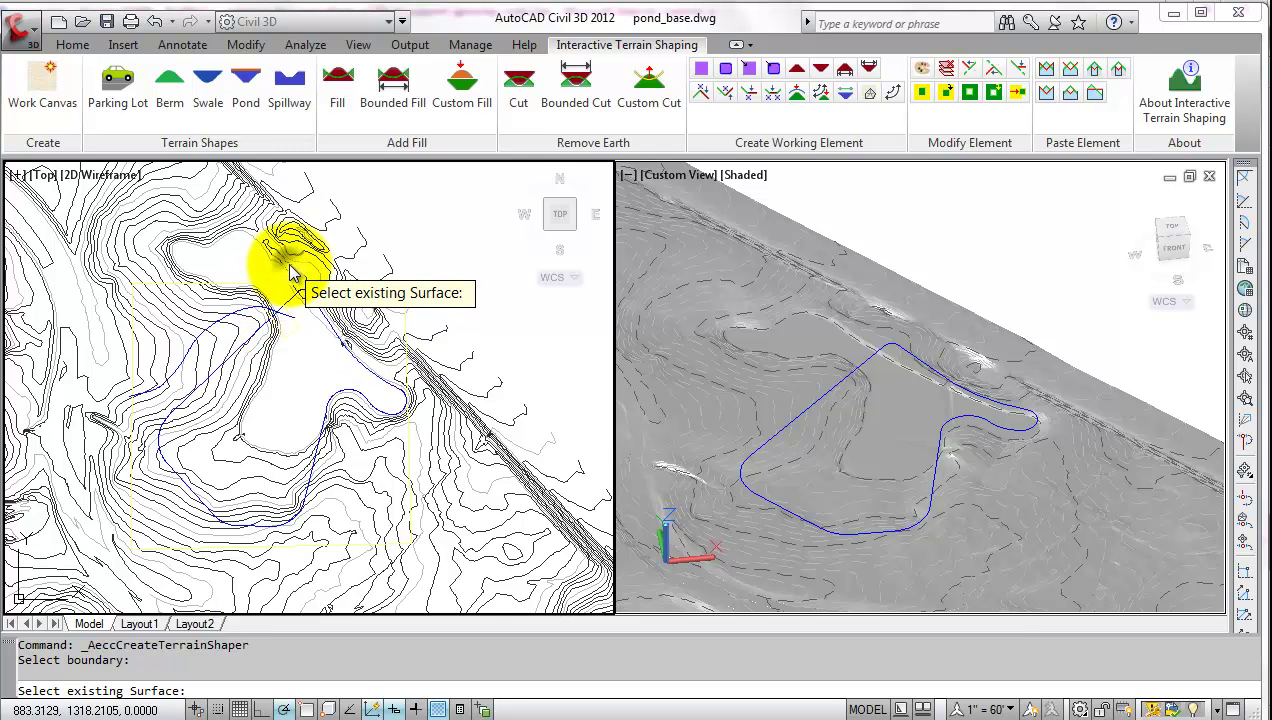
pyautogui.click(293, 272)
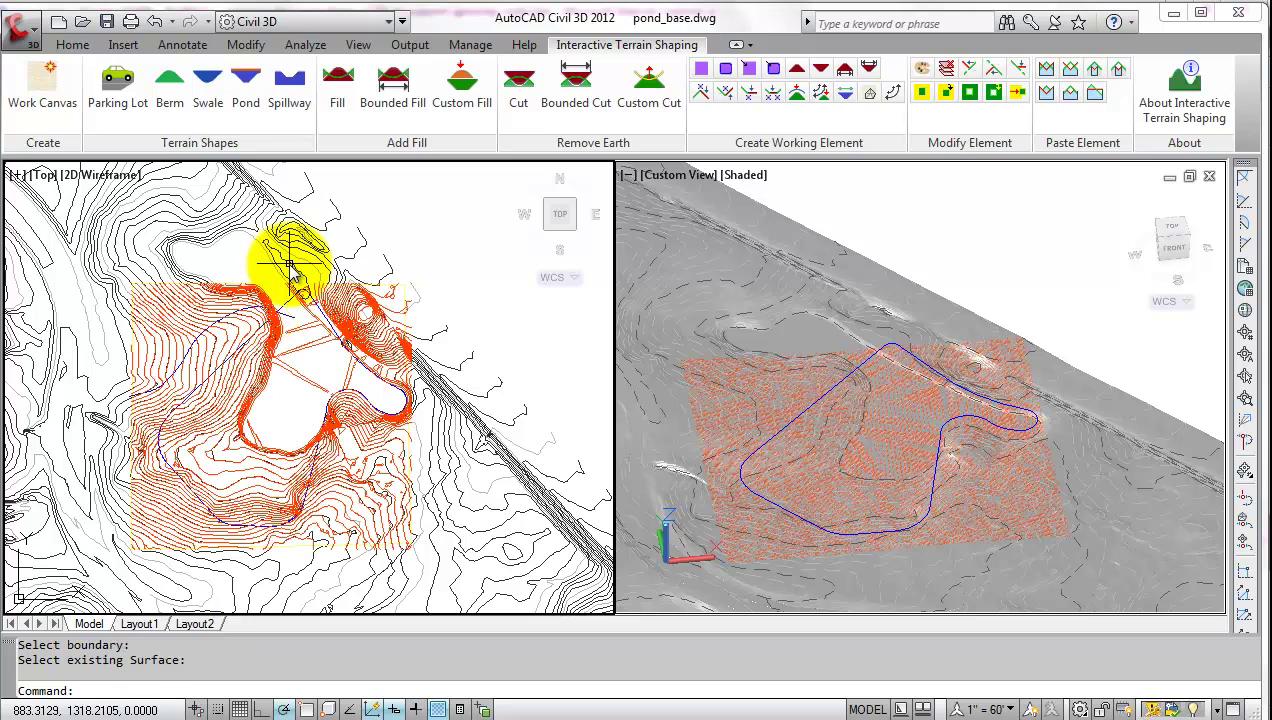
# Step: Edit the existing surface's style to hide its points, triangles, border, and major and minor contours in the Model view direction
pyautogui.click(882, 295)
pyautogui.rightClick(882, 292)
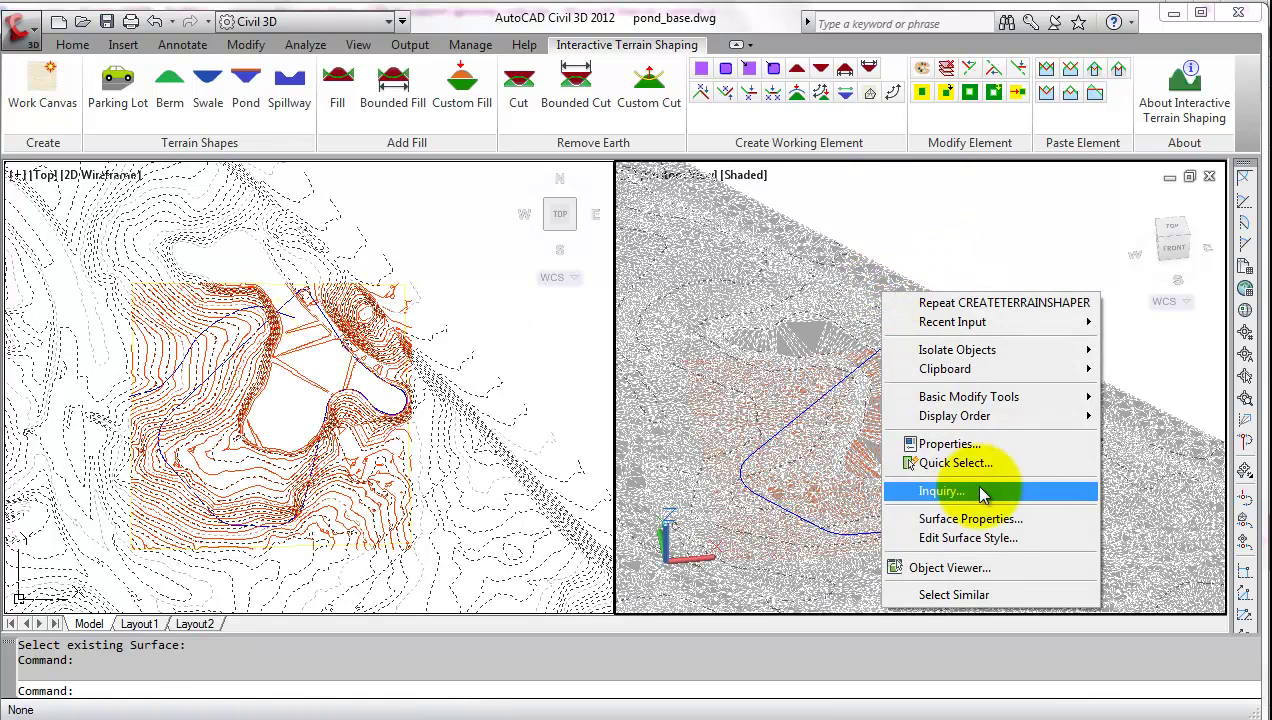
pyautogui.click(1000, 540)
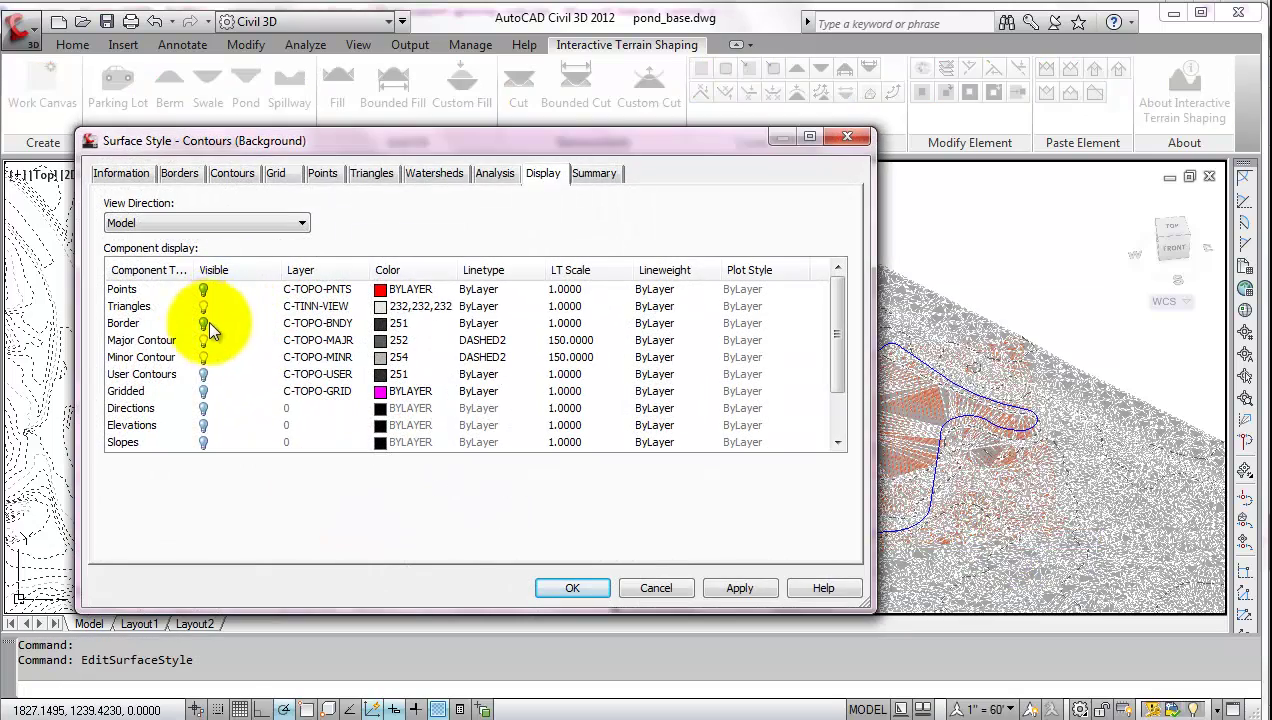
pyautogui.click(205, 340)
pyautogui.click(204, 356)
pyautogui.click(205, 306)
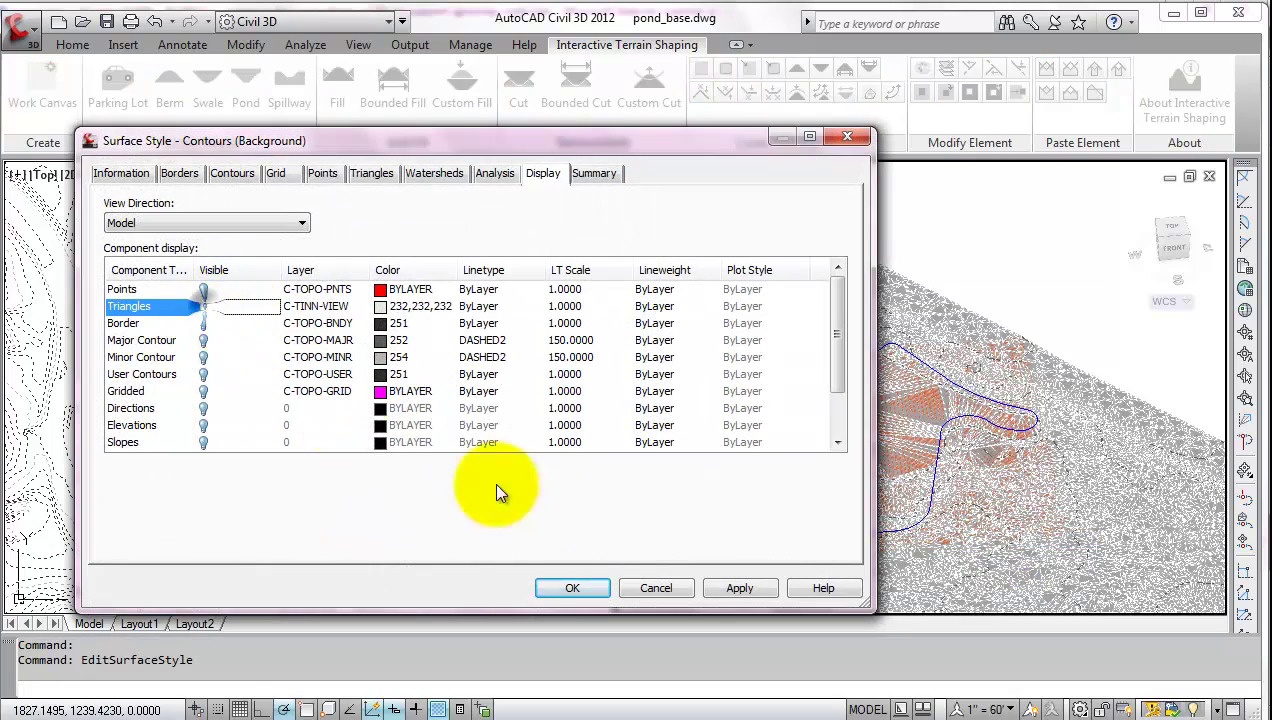
pyautogui.click(572, 587)
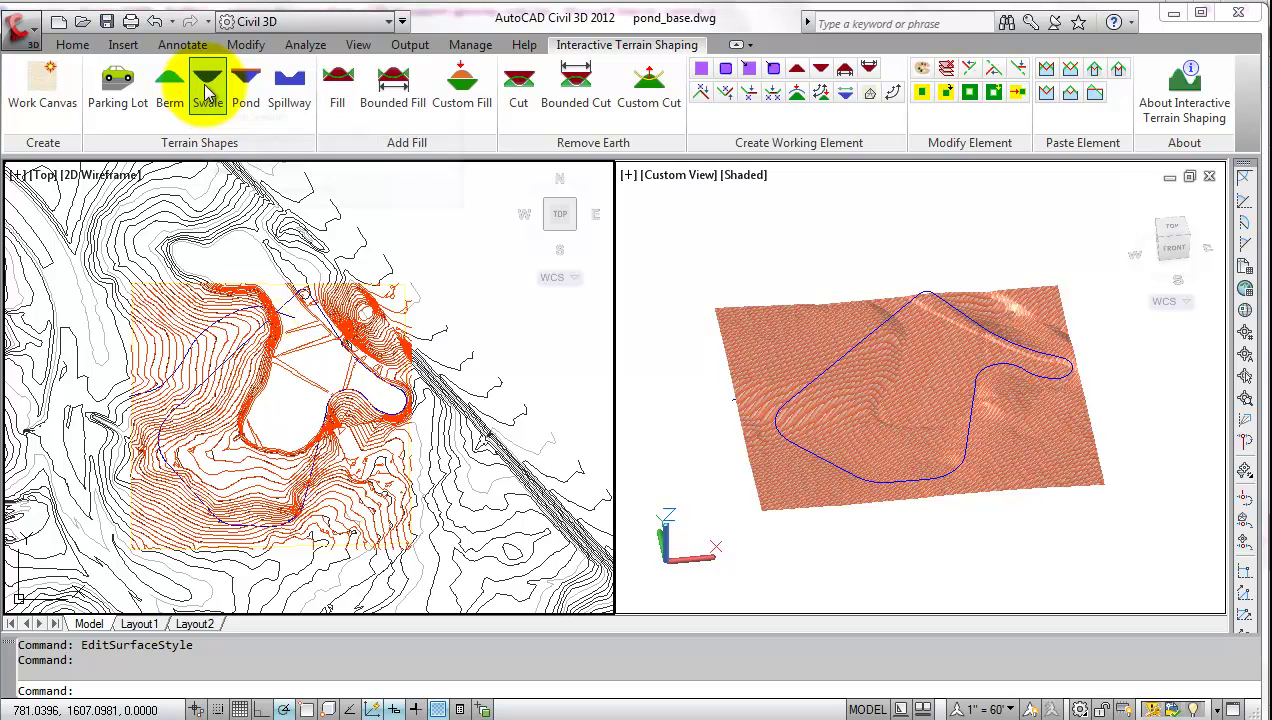
# Step: Create a swale on the grading grid along the curved blue feature line with a 30 percent grade and a radius of 10
pyautogui.click(207, 88)
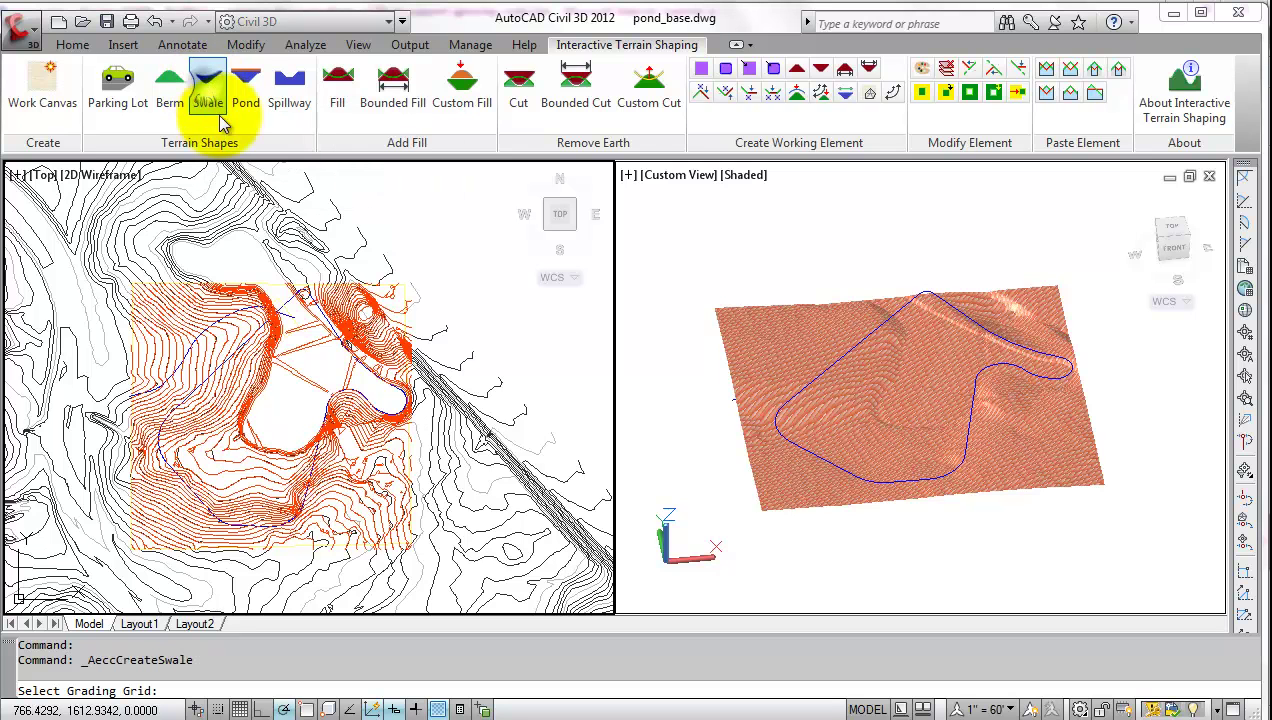
pyautogui.click(337, 318)
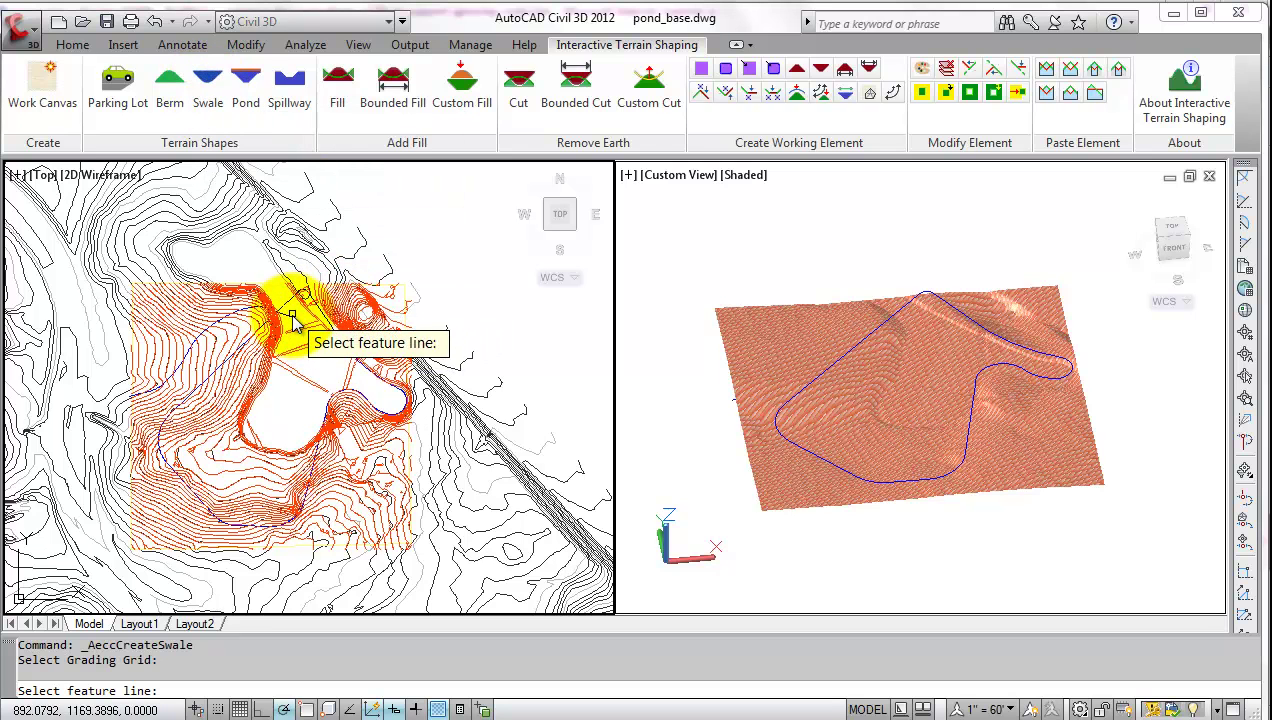
pyautogui.click(296, 320)
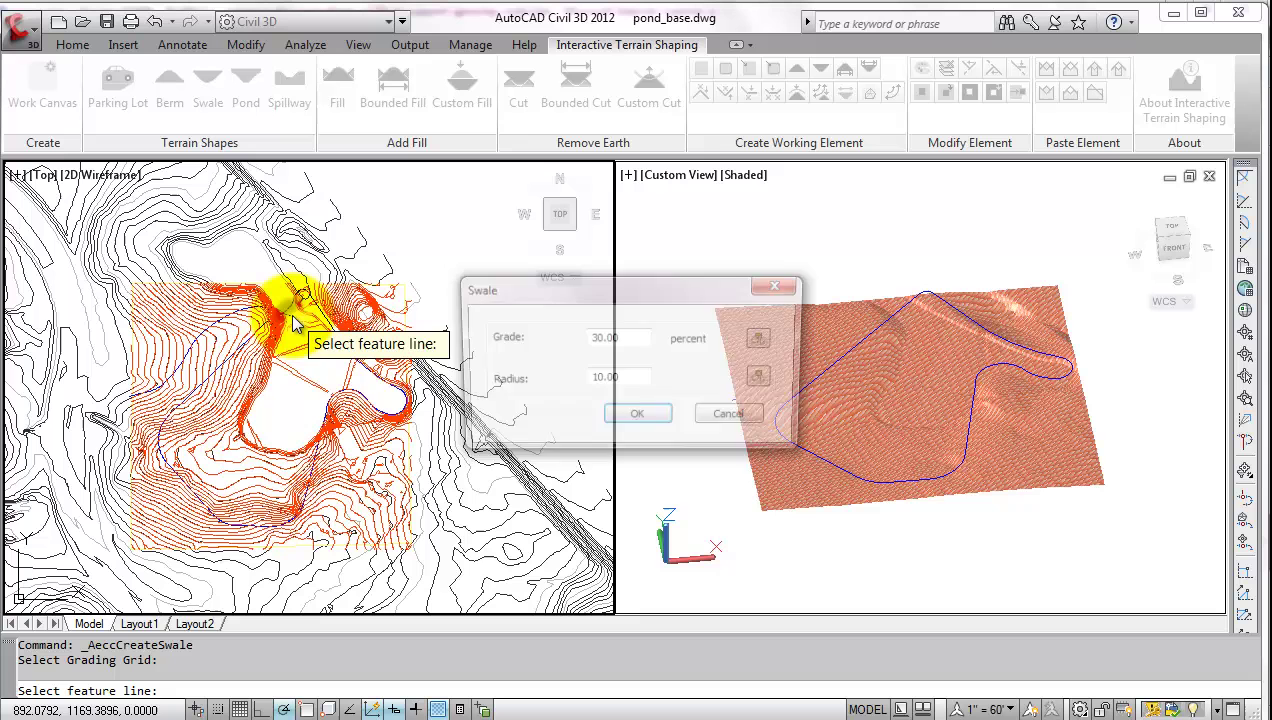
pyautogui.click(645, 420)
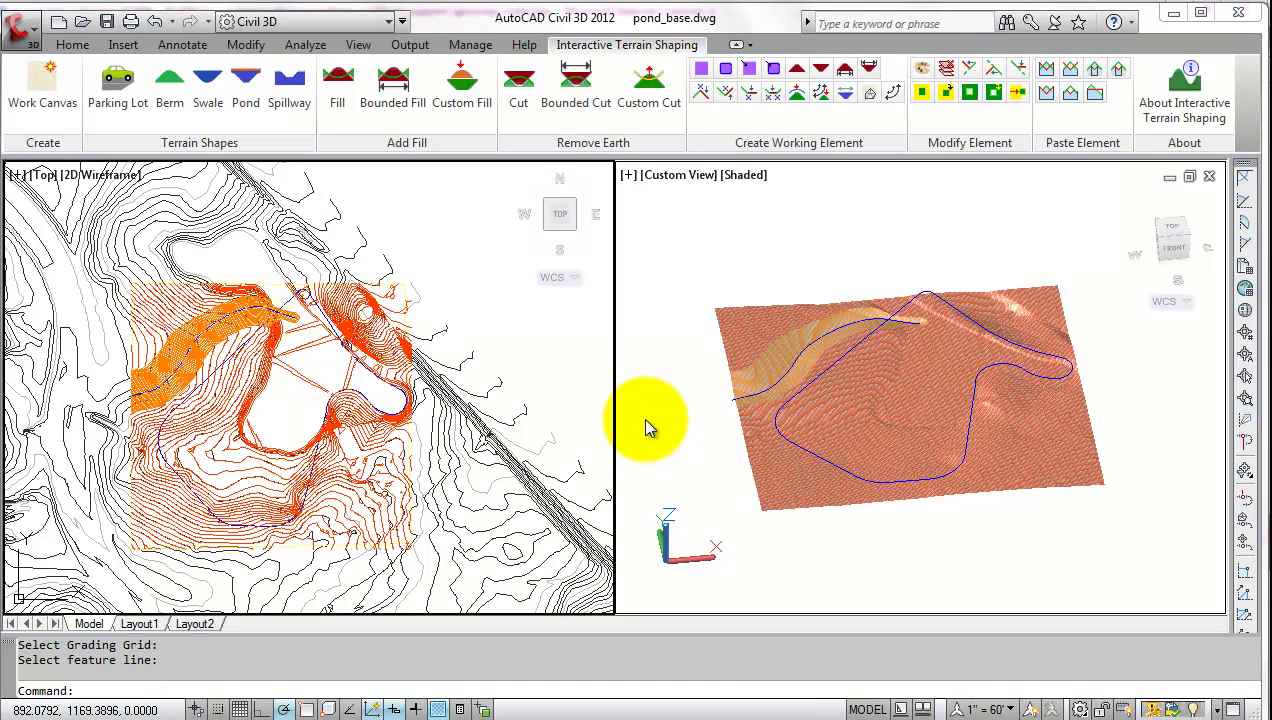
# Step: Start a pond on the grading grid from the closed blue outer boundary and pick its rim elevation on the terrain inside the boundary
pyautogui.click(241, 88)
pyautogui.click(372, 332)
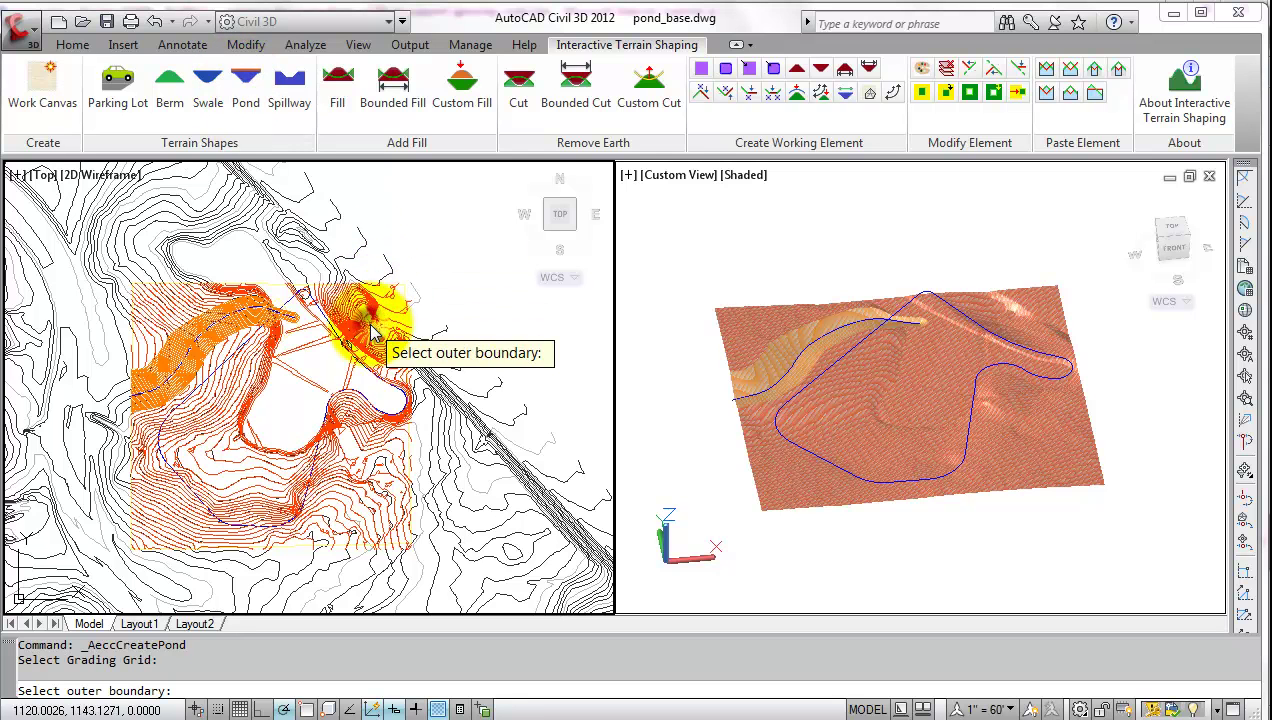
pyautogui.click(291, 309)
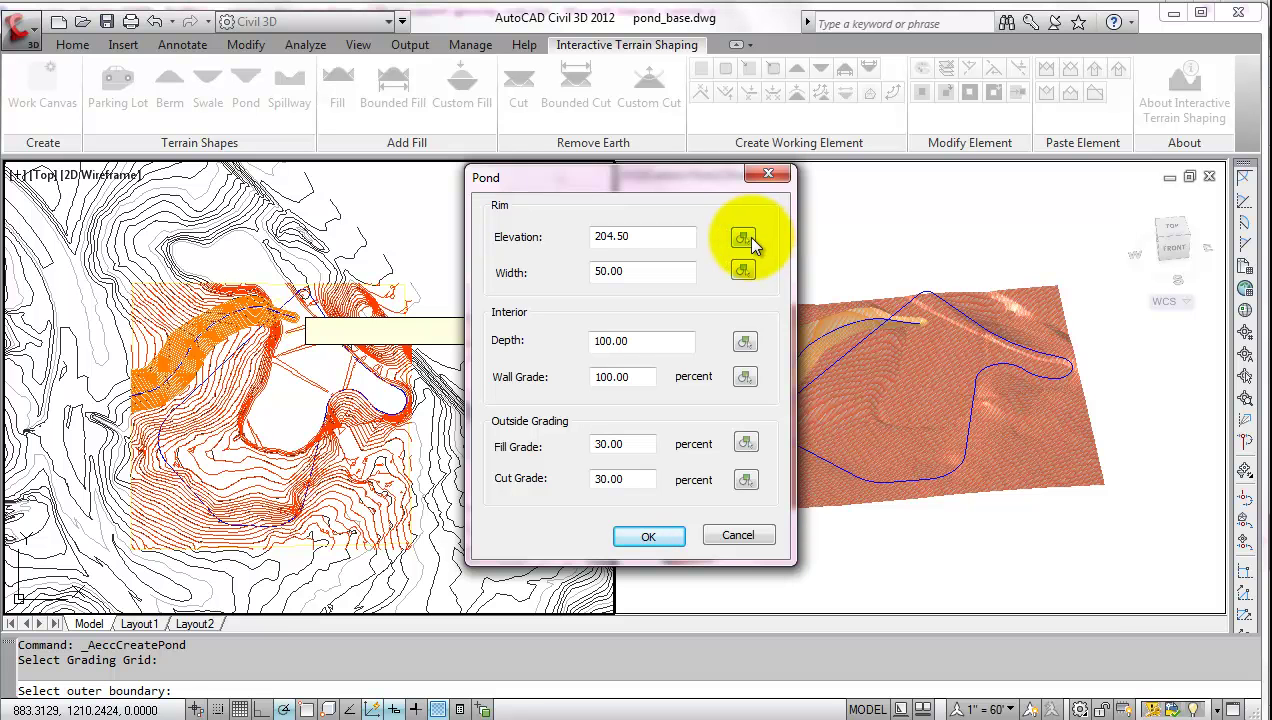
pyautogui.click(743, 237)
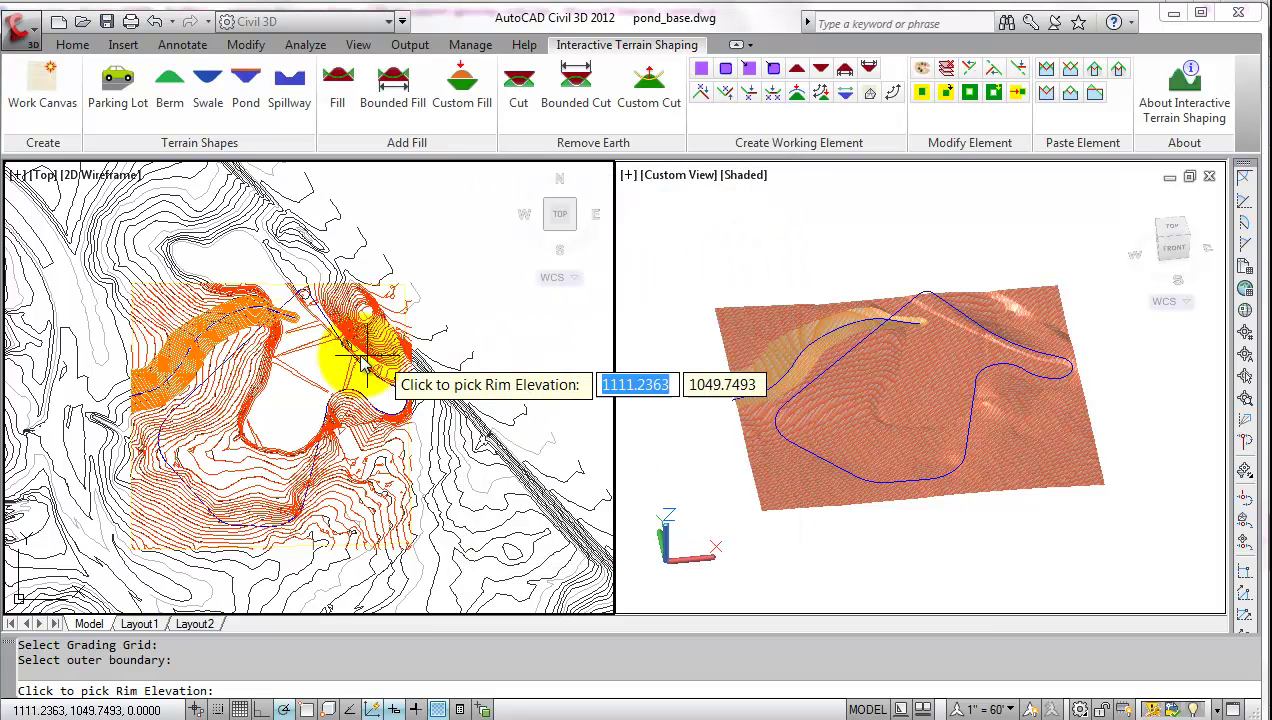
pyautogui.click(282, 400)
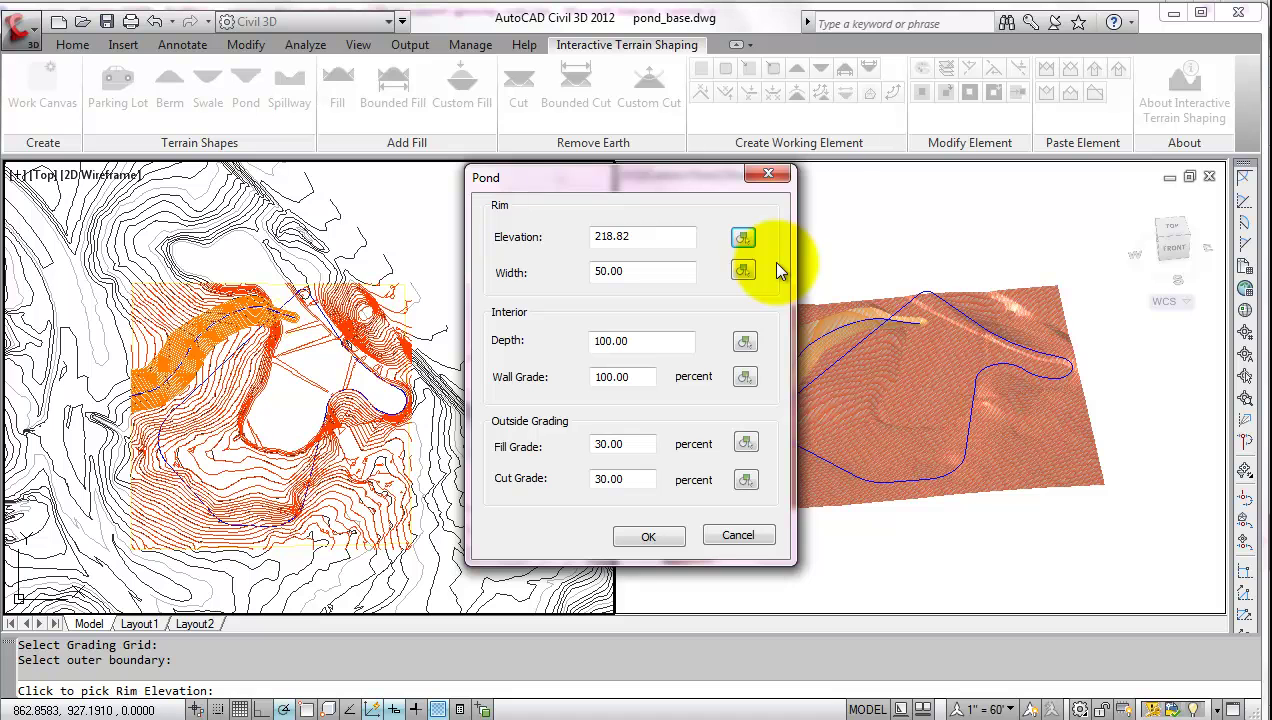
# Step: Set the pond's interior depth to 150 and wall grade to 200 percent, and create it with 30 percent outside fill and cut grades
pyautogui.moveTo(647, 341); pyautogui.dragTo(588, 342)
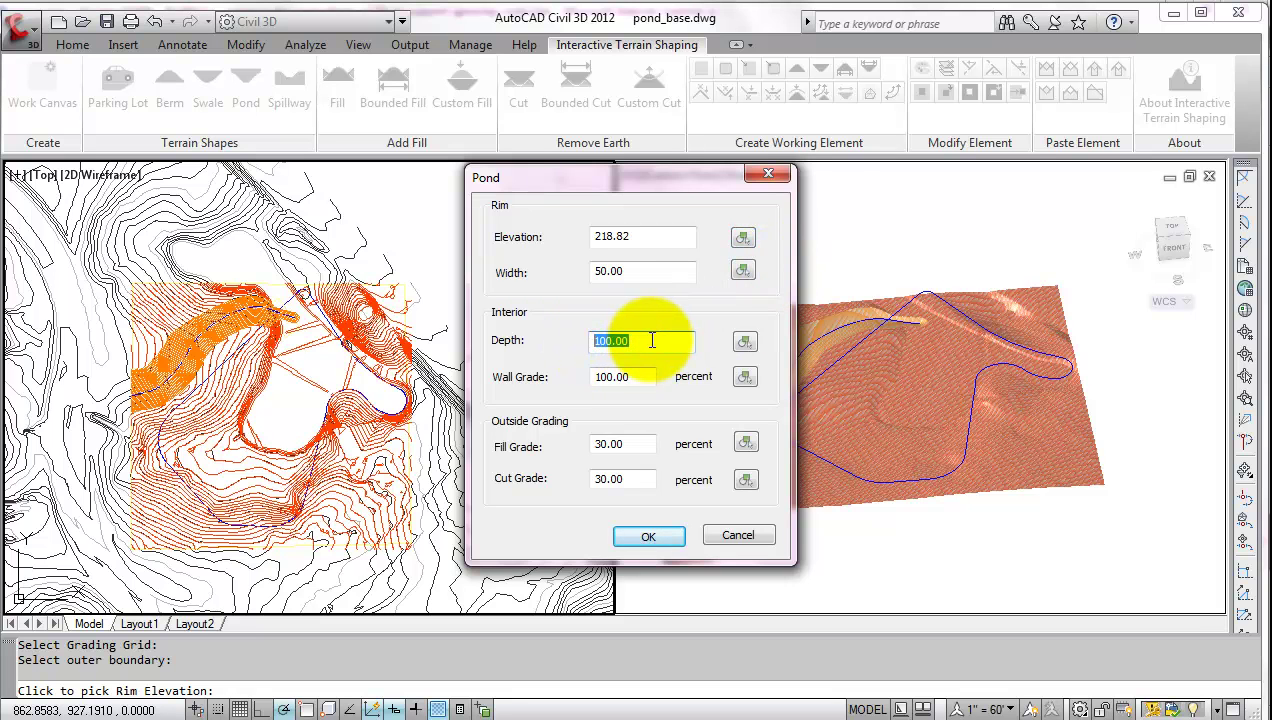
pyautogui.write('150')
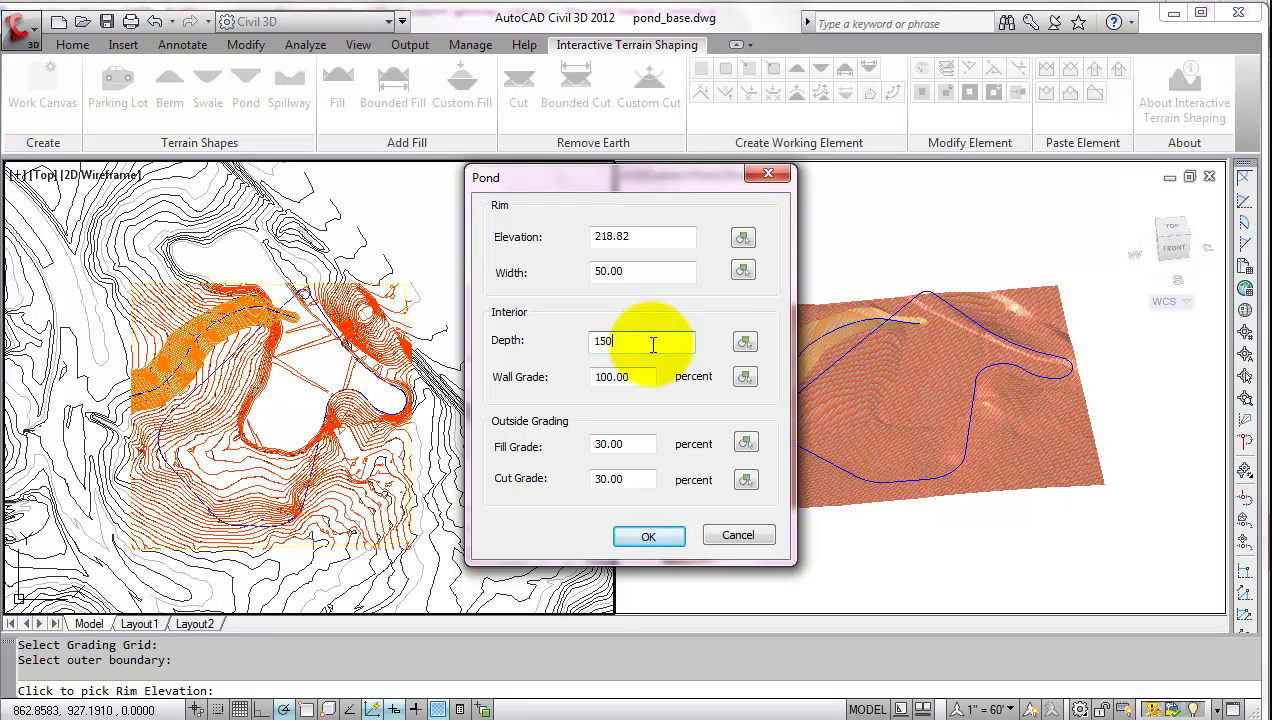
pyautogui.moveTo(647, 376); pyautogui.dragTo(575, 376)
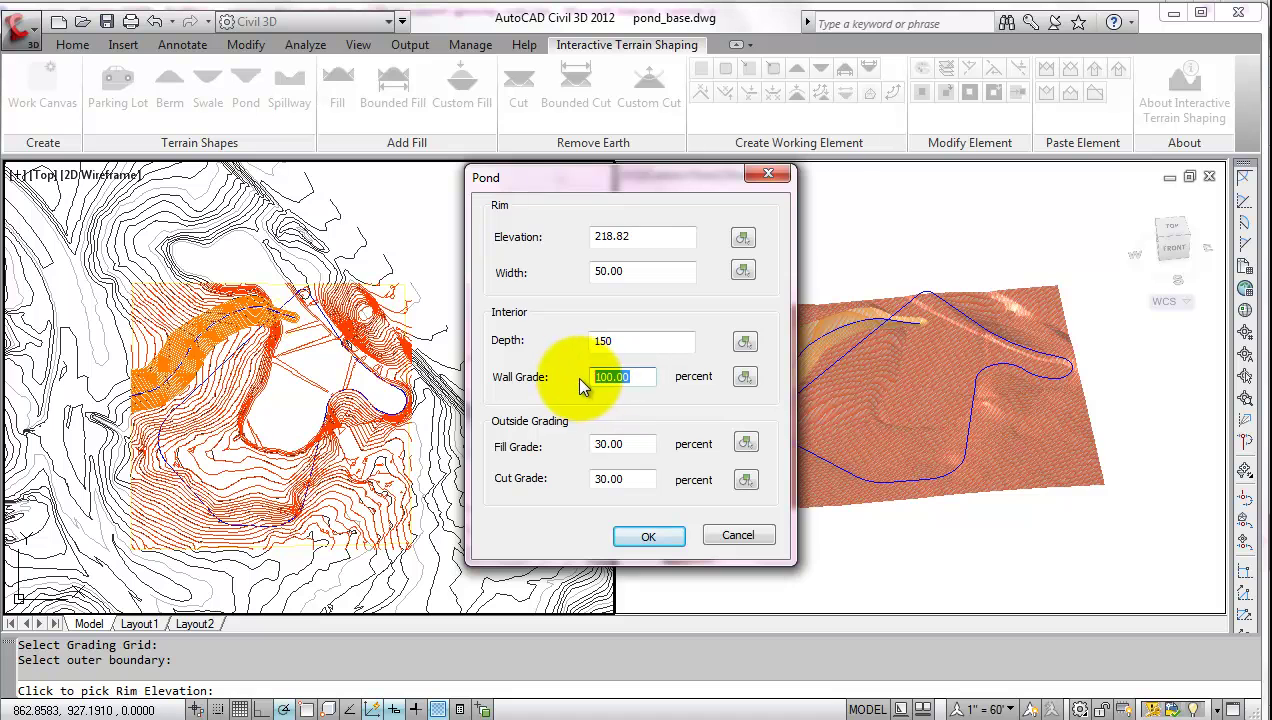
pyautogui.write('200')
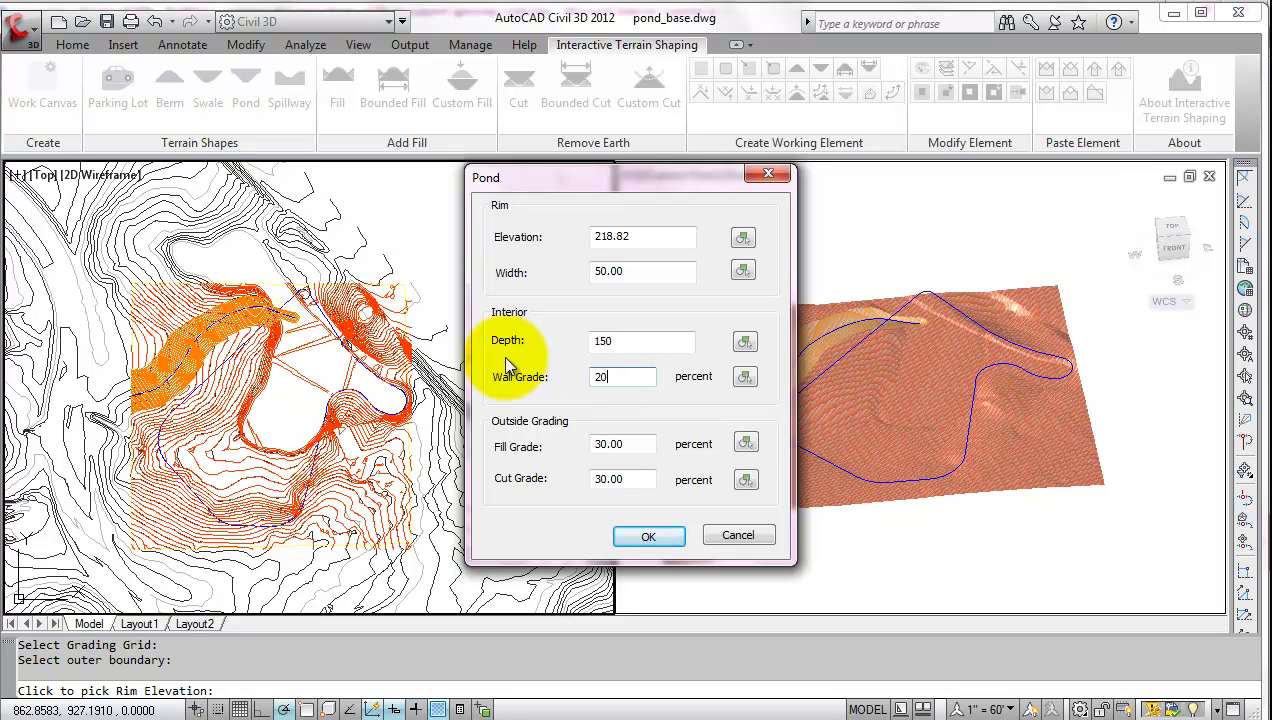
pyautogui.click(647, 446)
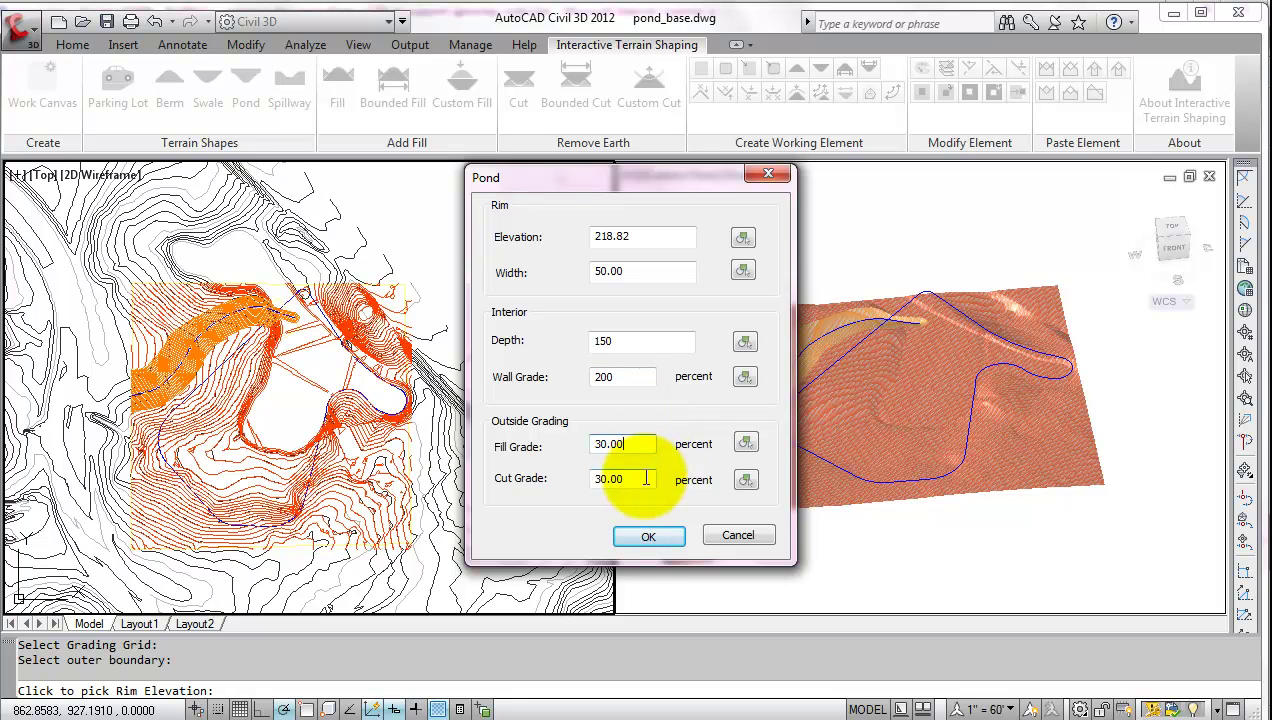
pyautogui.click(649, 533)
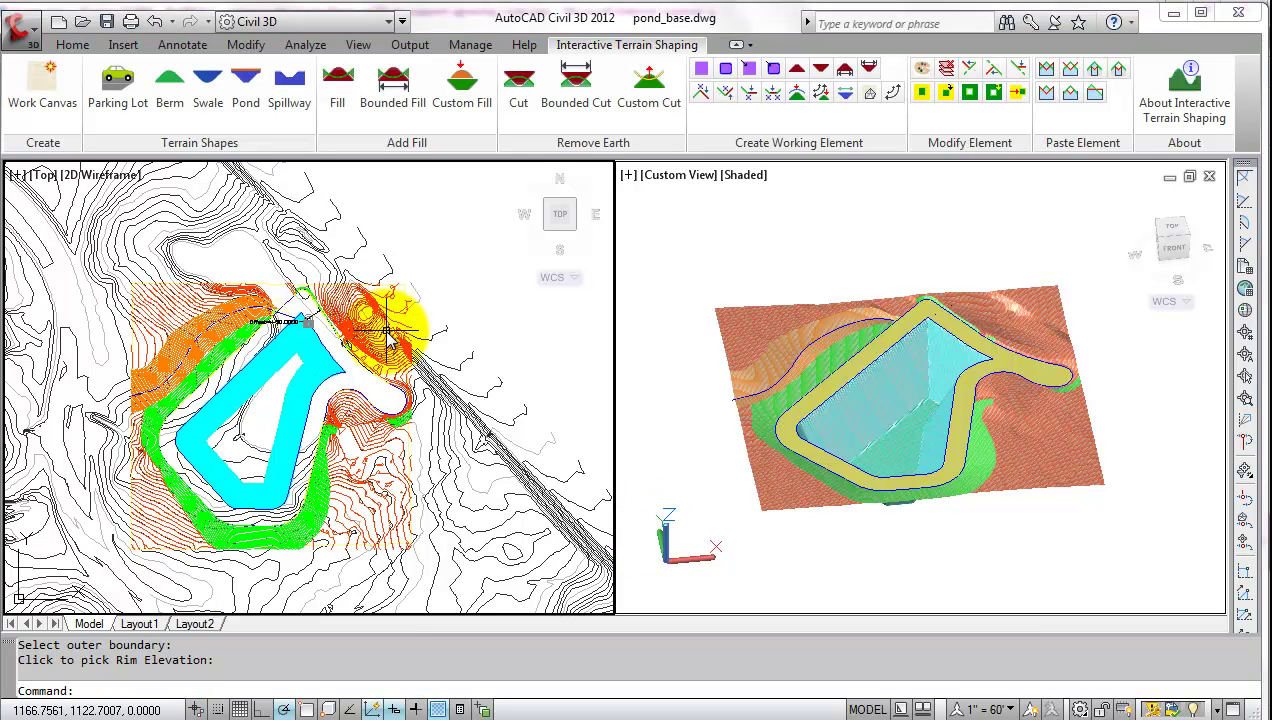
# Step: Stretch the pond's bottom surface upward by 100 in the shaded 3D view
pyautogui.click(903, 553)
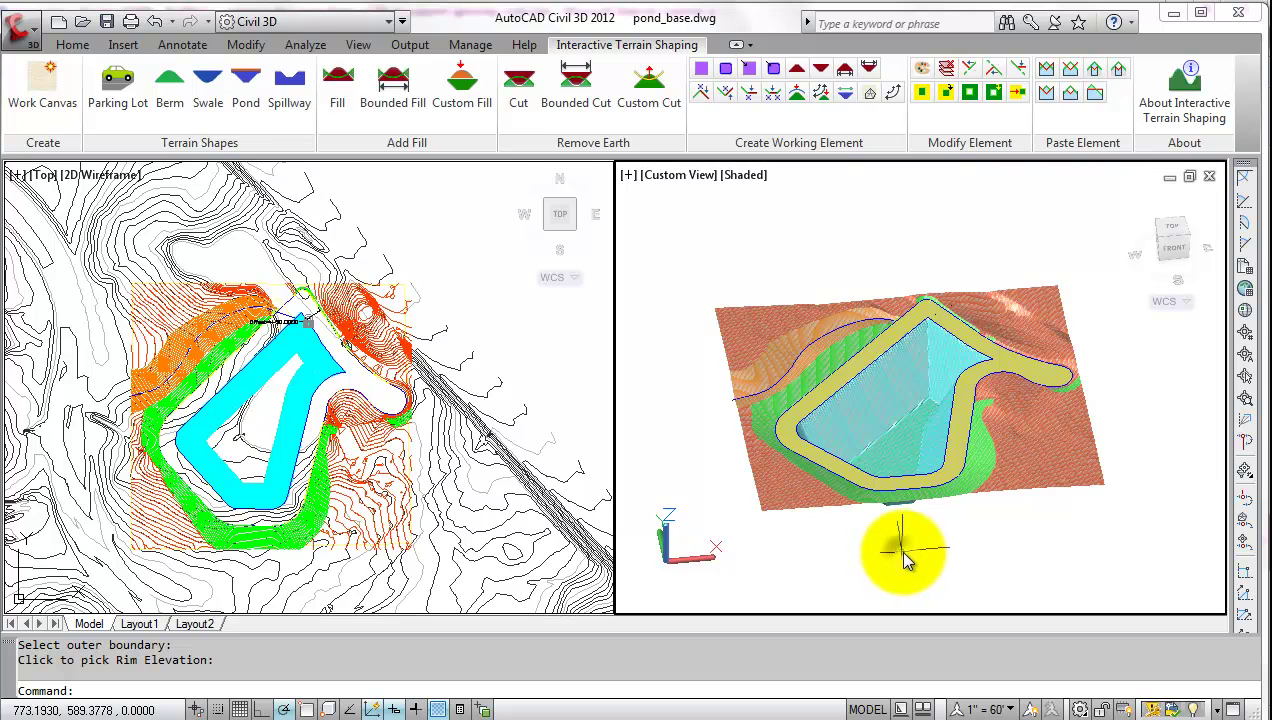
pyautogui.scroll(6, 905, 505)
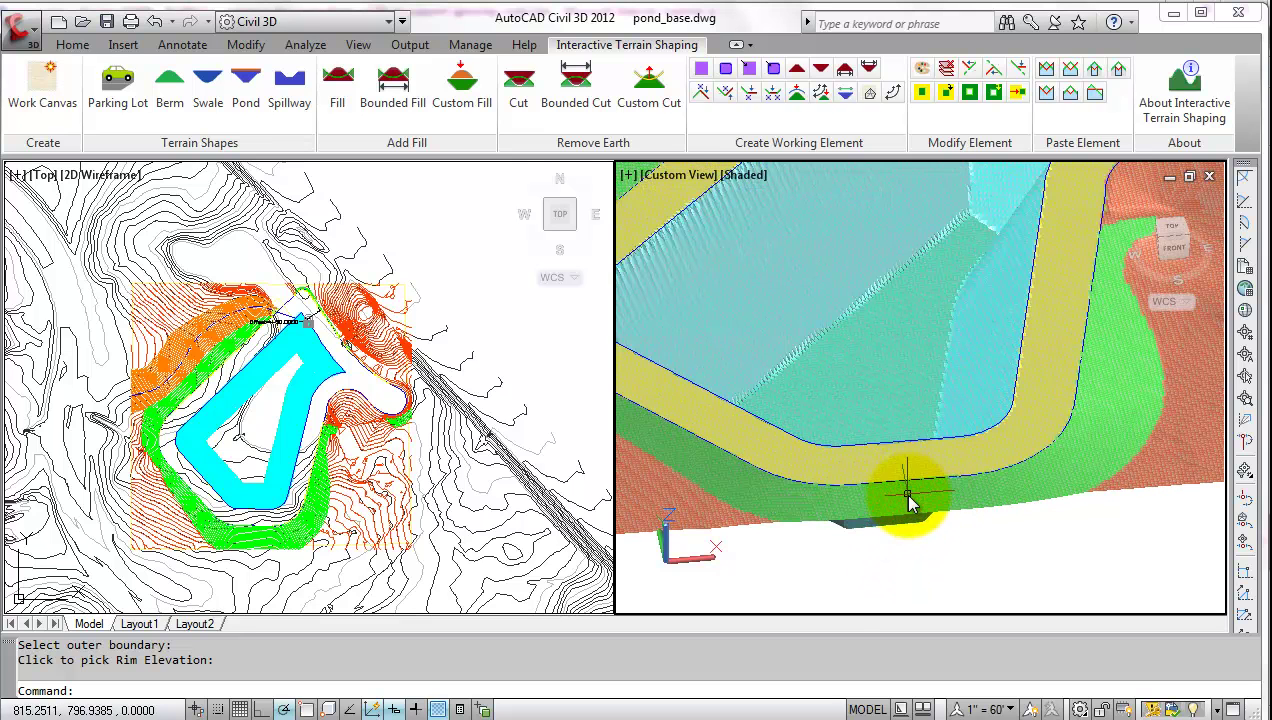
pyautogui.scroll(-5, 903, 338)
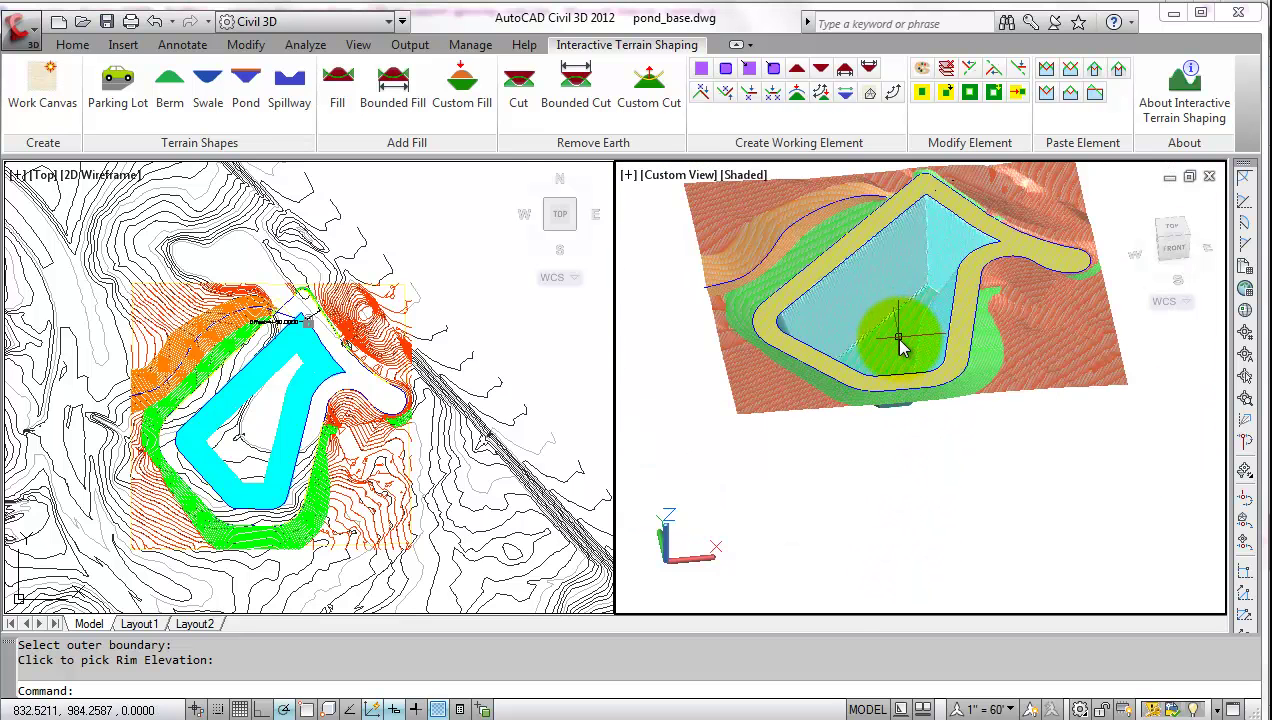
pyautogui.moveTo(901, 346); pyautogui.dragTo(885, 418, button='middle')
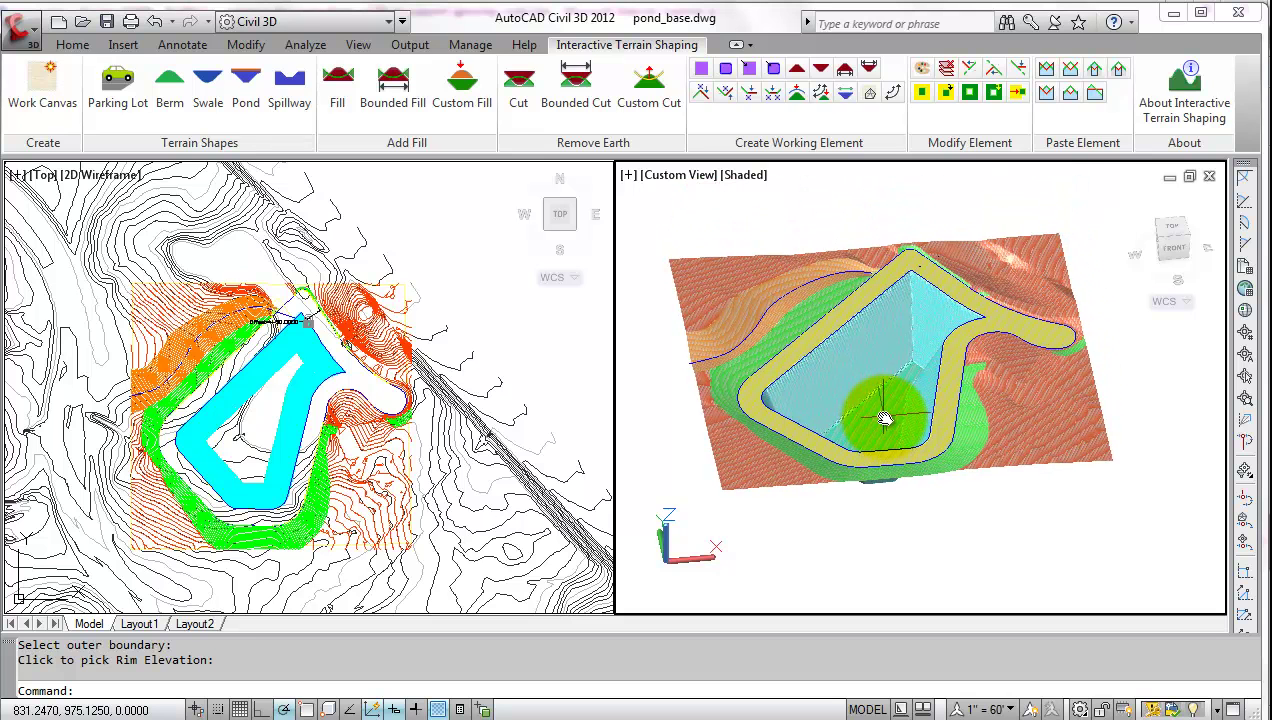
pyautogui.click(885, 418)
pyautogui.moveTo(905, 410); pyautogui.dragTo(910, 345)
pyautogui.write('100')
pyautogui.press('Return')
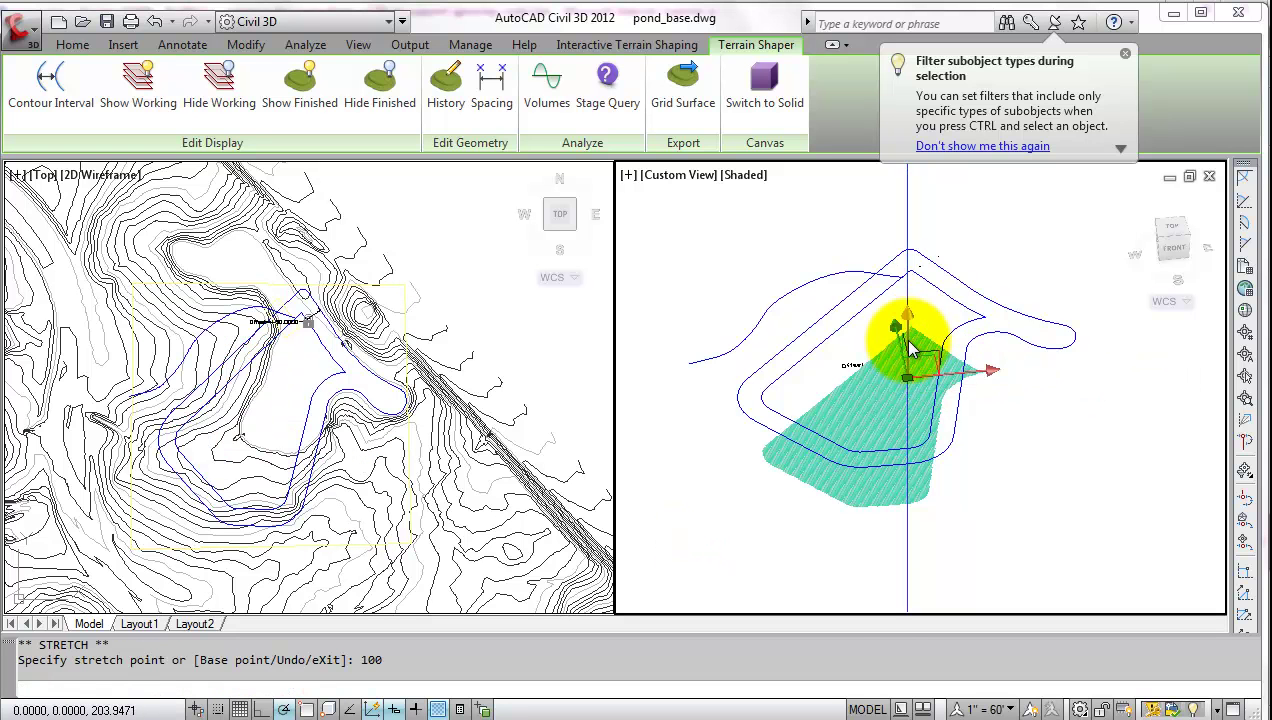
pyautogui.press('Escape')
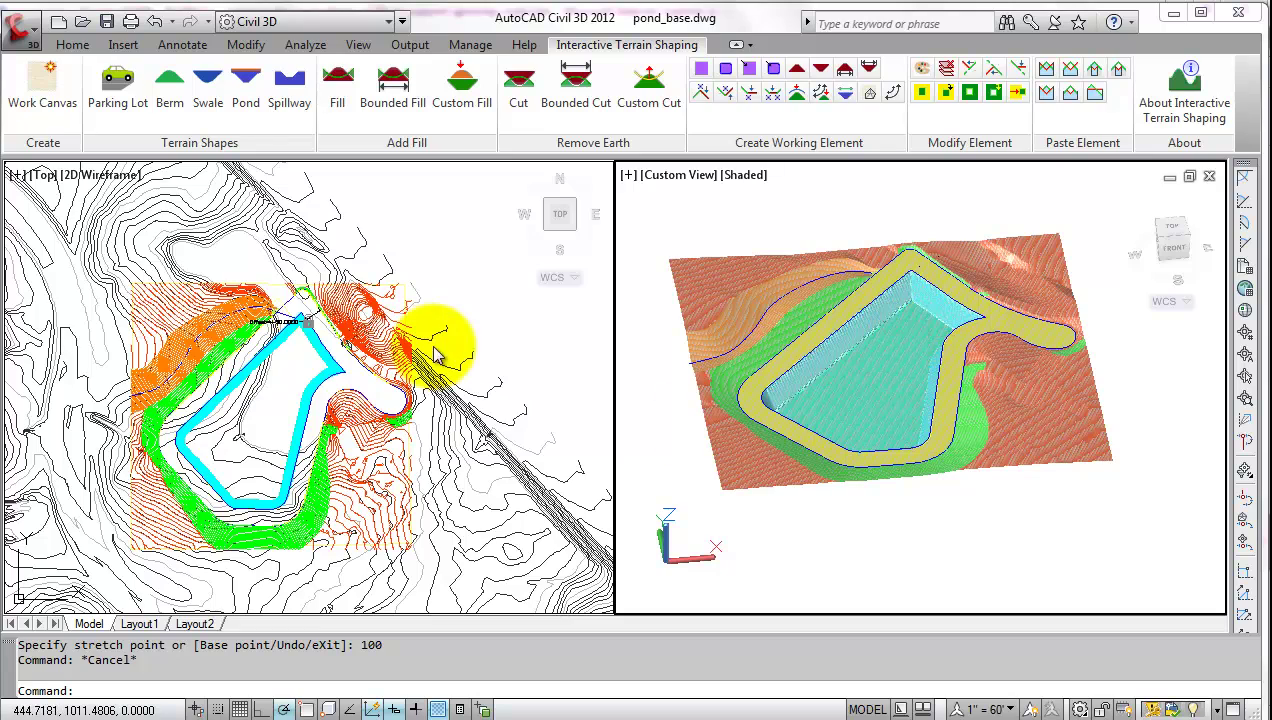
# Step: Try to change the pond rim's offset by stretching its offset dimension in the plan view
pyautogui.scroll(5, 300, 335)
pyautogui.scroll(2, 300, 326)
pyautogui.click(339, 287)
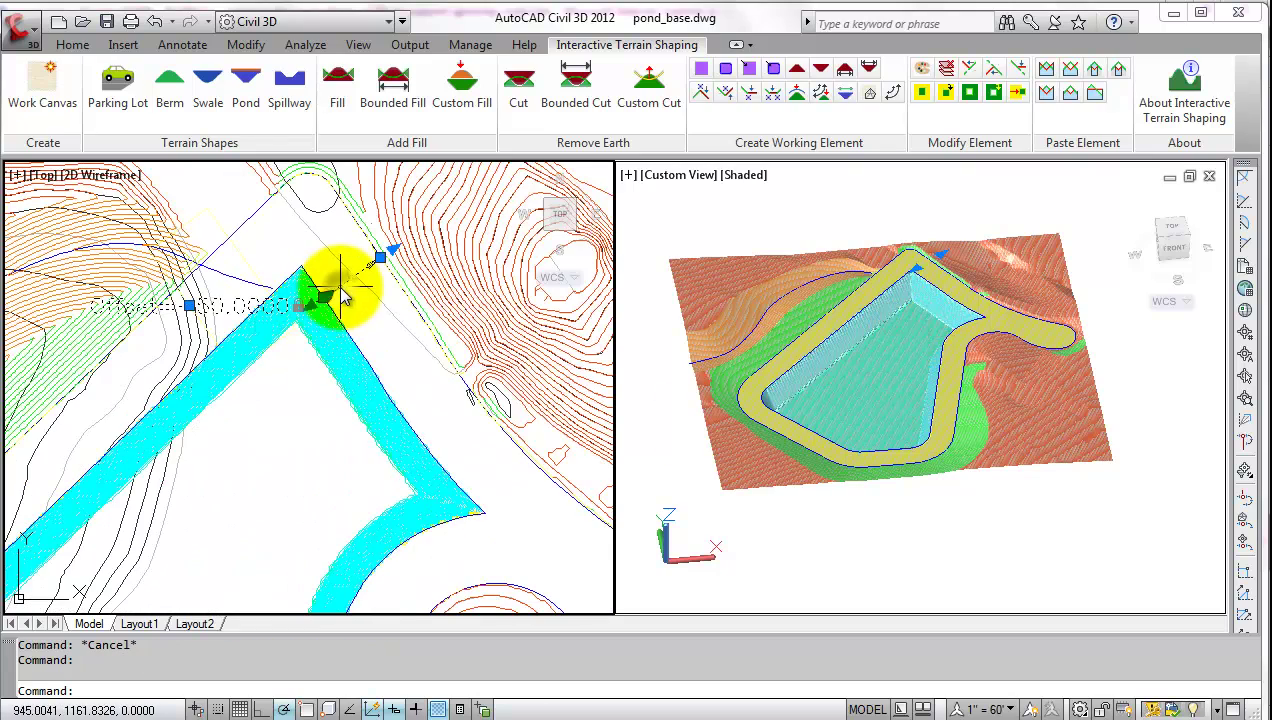
pyautogui.scroll(4, 339, 287)
pyautogui.scroll(-3, 317, 312)
pyautogui.scroll(-2, 317, 312)
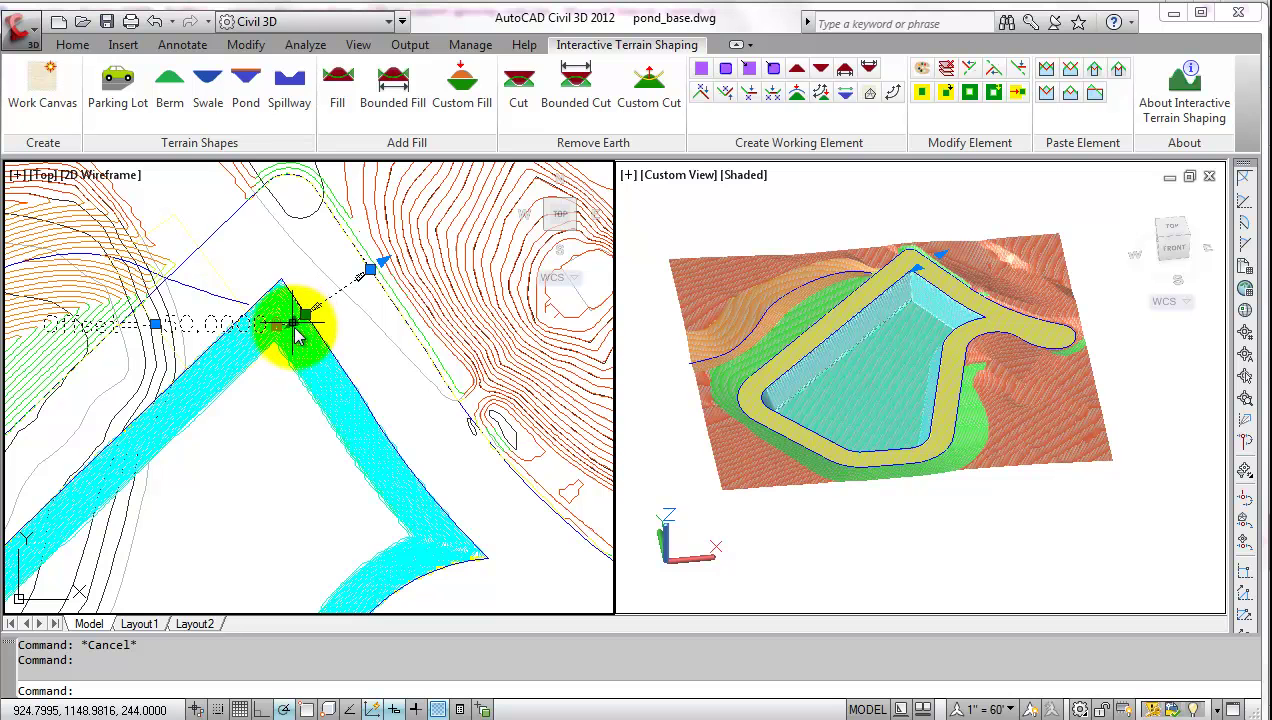
pyautogui.click(298, 322)
pyautogui.moveTo(296, 337); pyautogui.dragTo(348, 298)
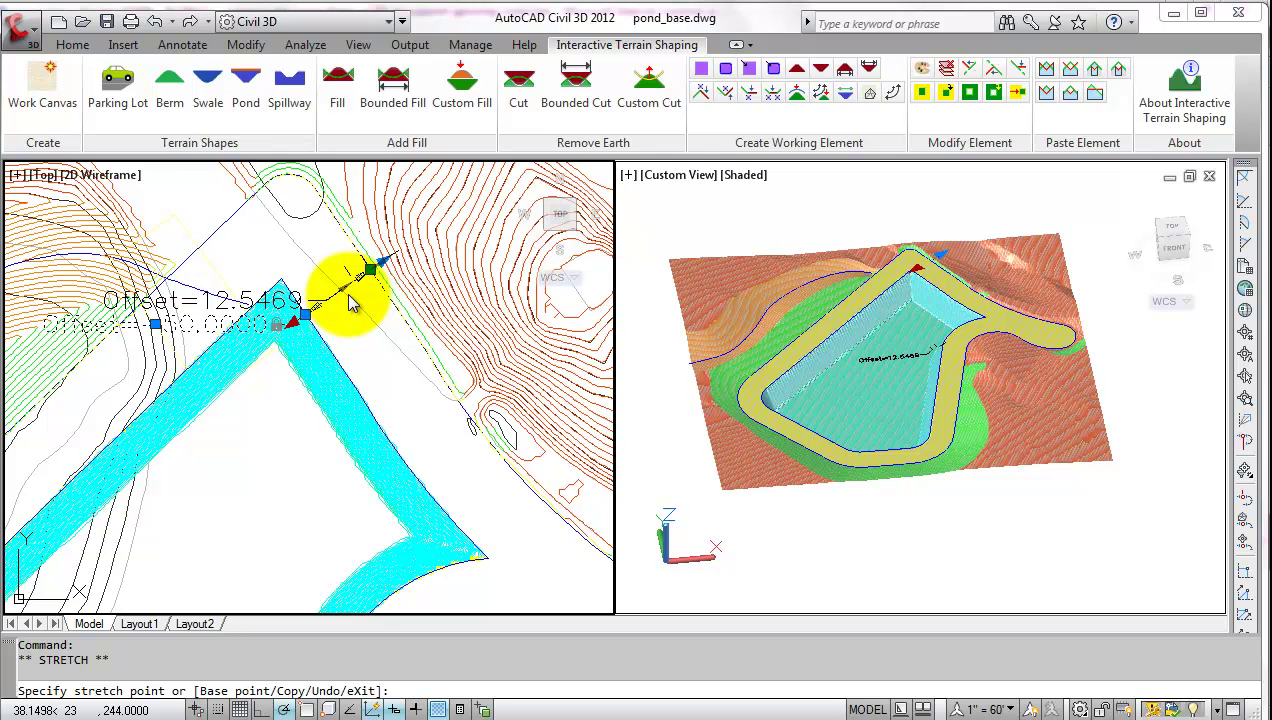
pyautogui.click(350, 303)
pyautogui.hotkey('ctrl', 'z')
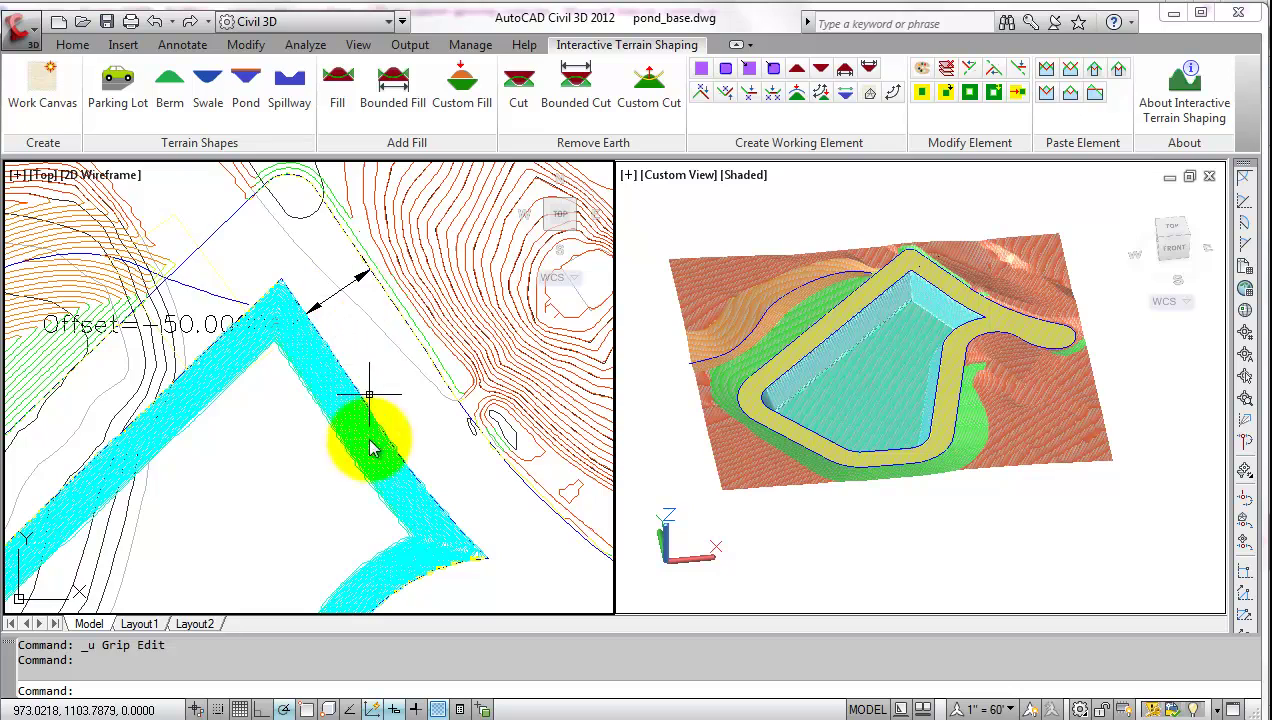
# Step: Set the pond's wall grade to 150 percent by stretching its slope grip in the shaded 3D view
pyautogui.scroll(-2, 367, 385)
pyautogui.scroll(-2, 367, 393)
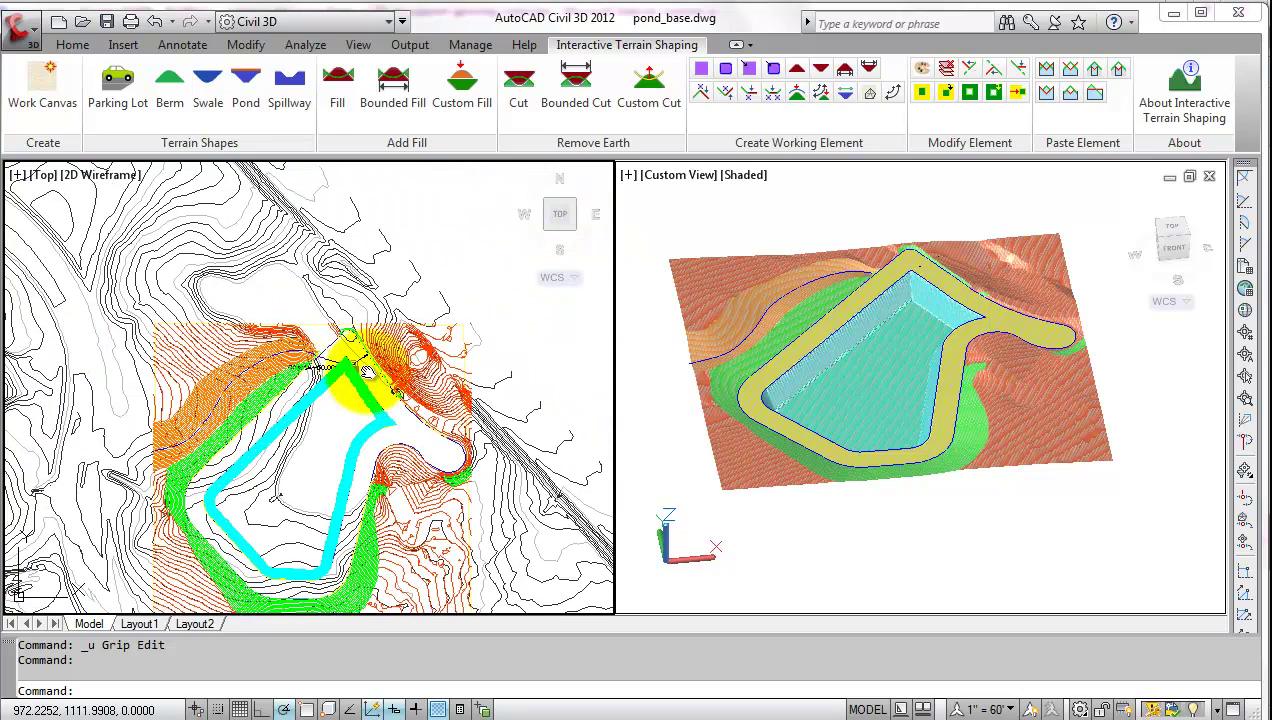
pyautogui.moveTo(345, 380); pyautogui.dragTo(330, 285, button='middle')
pyautogui.scroll(-1, 350, 297)
pyautogui.click(1031, 543)
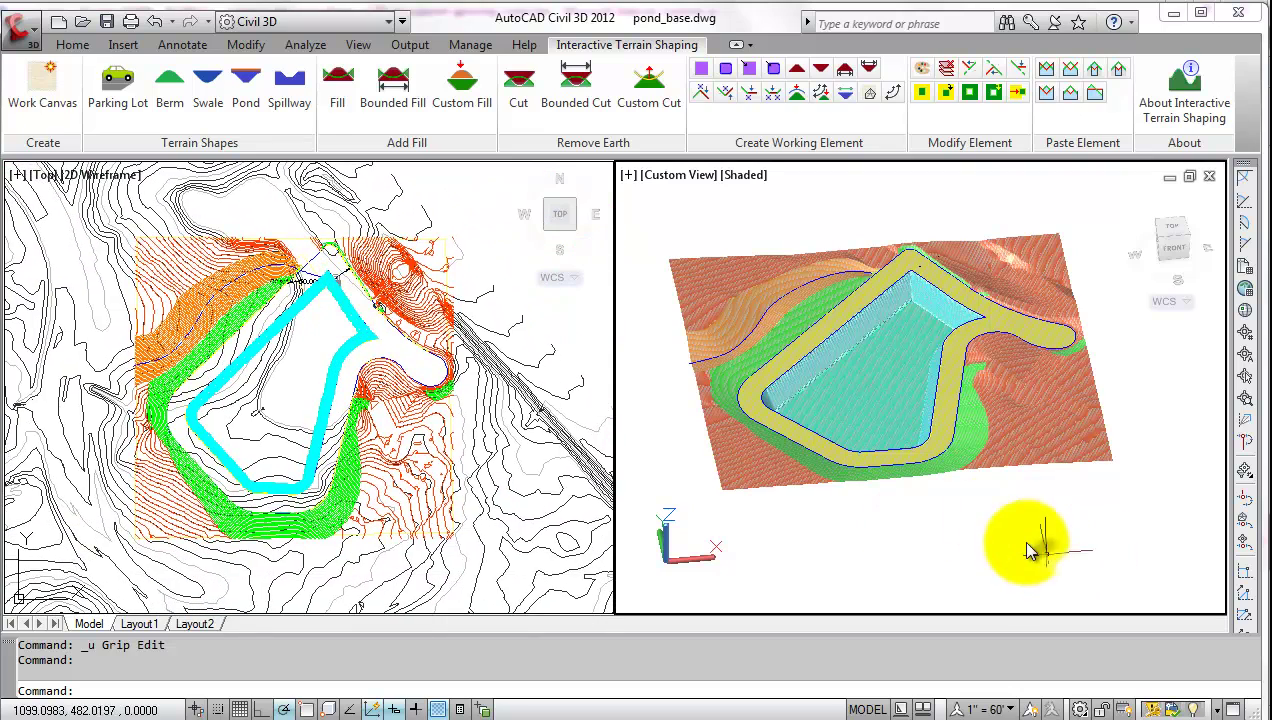
pyautogui.click(957, 320)
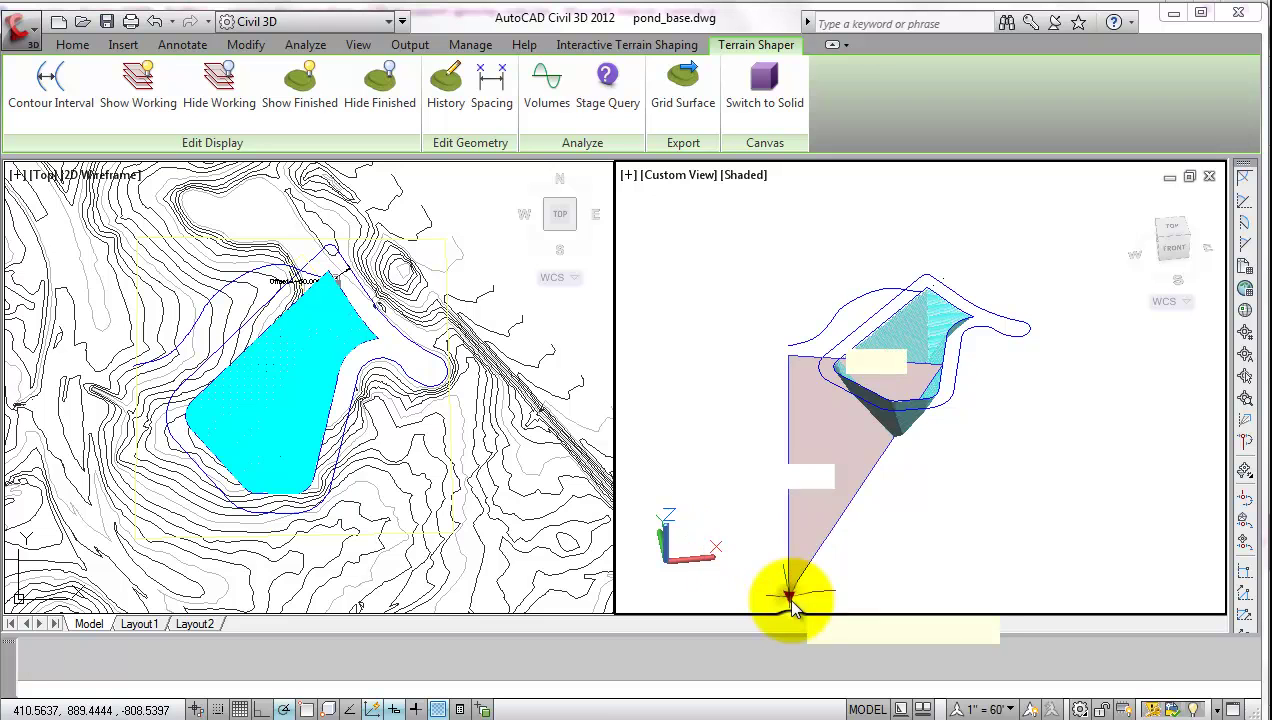
pyautogui.click(788, 597)
pyautogui.write('150')
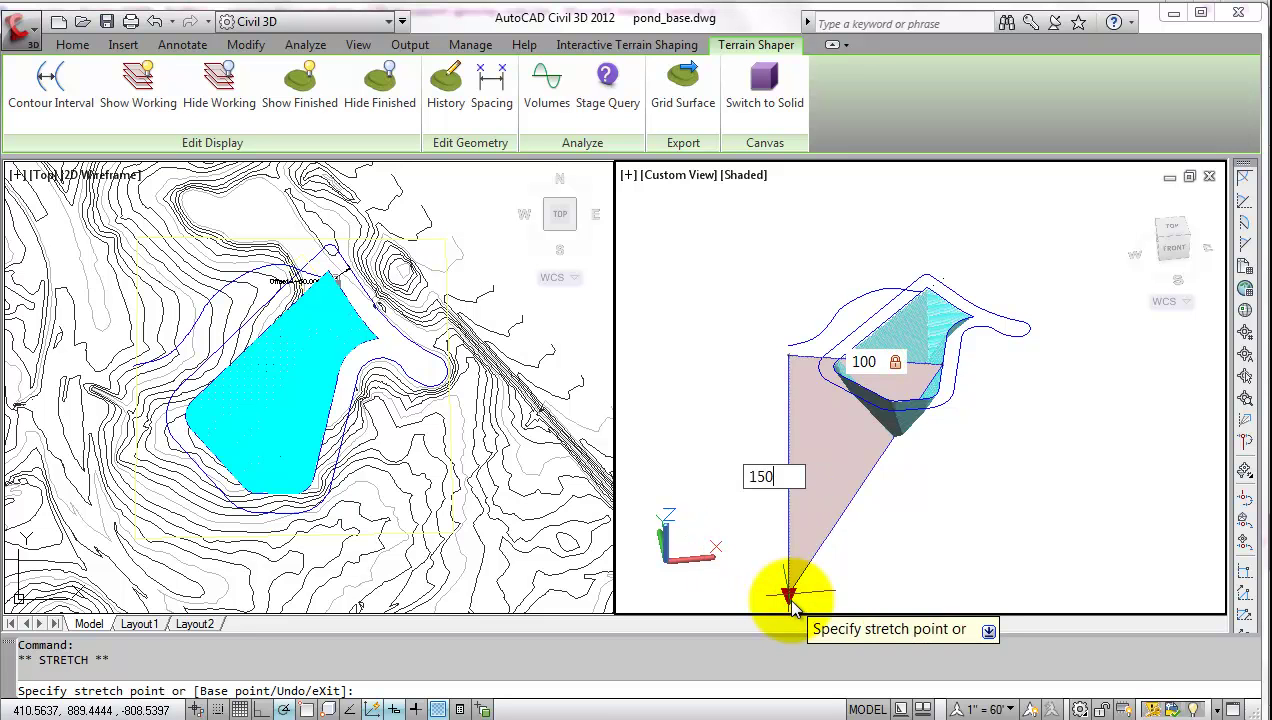
pyautogui.press('Return')
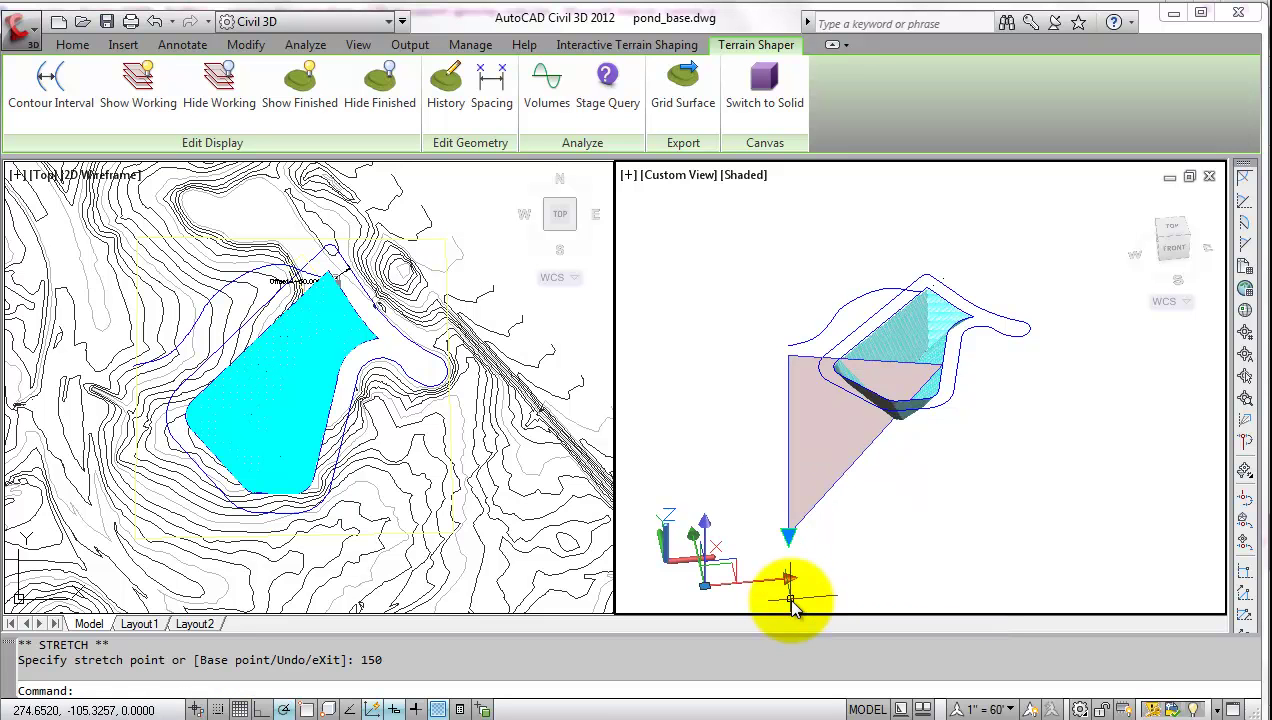
pyautogui.press('Escape')
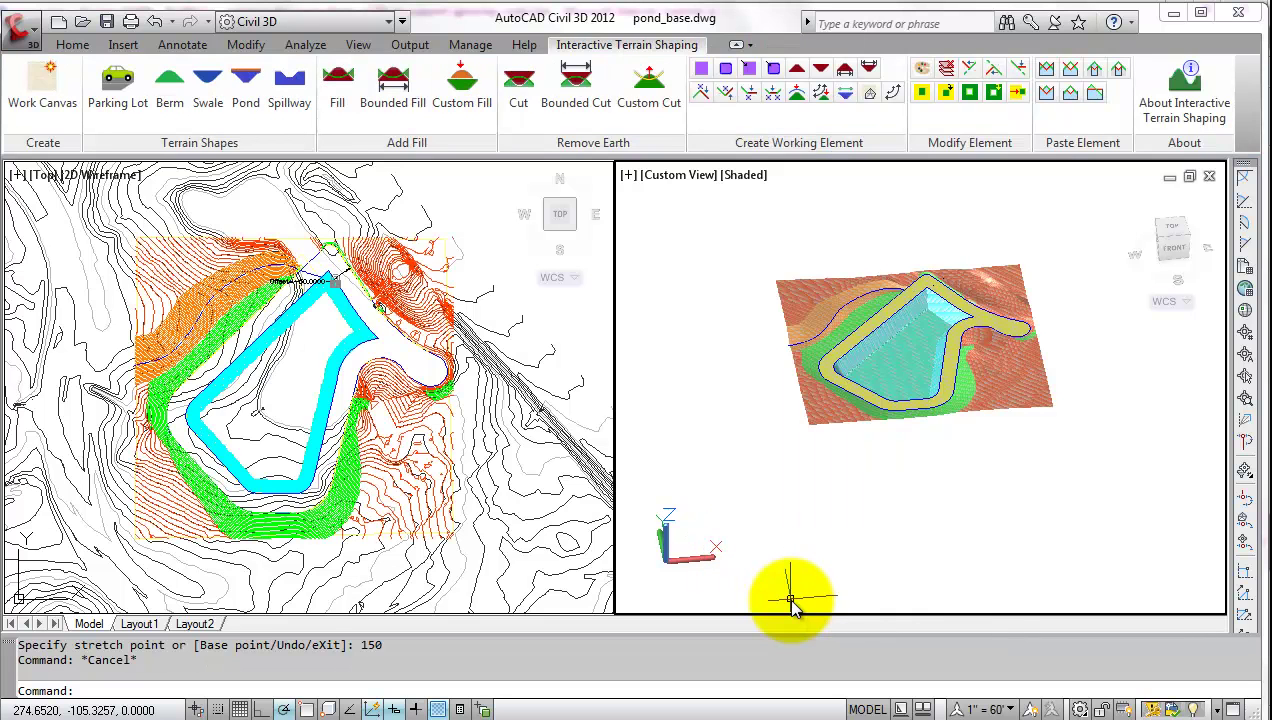
# Step: Raise the pond's rim plane by 20 by stretching it vertically in the shaded 3D view
pyautogui.scroll(4, 1045, 346)
pyautogui.click(1045, 346)
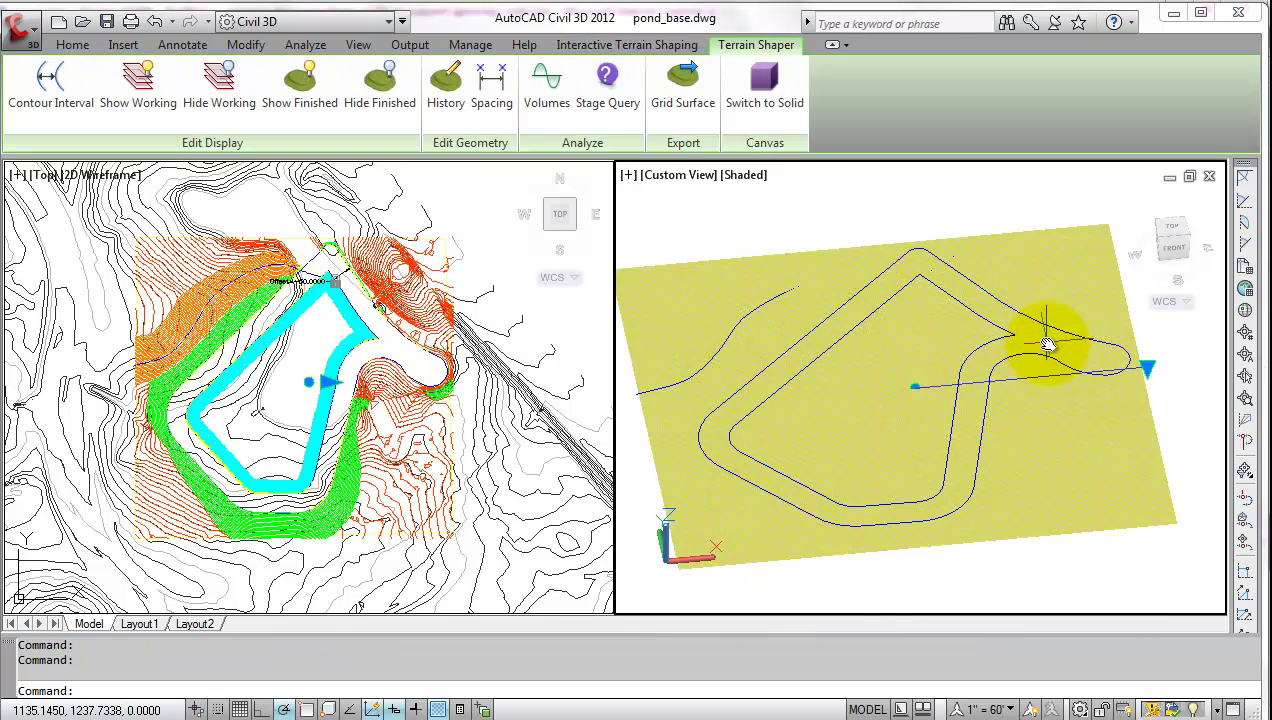
pyautogui.click(914, 386)
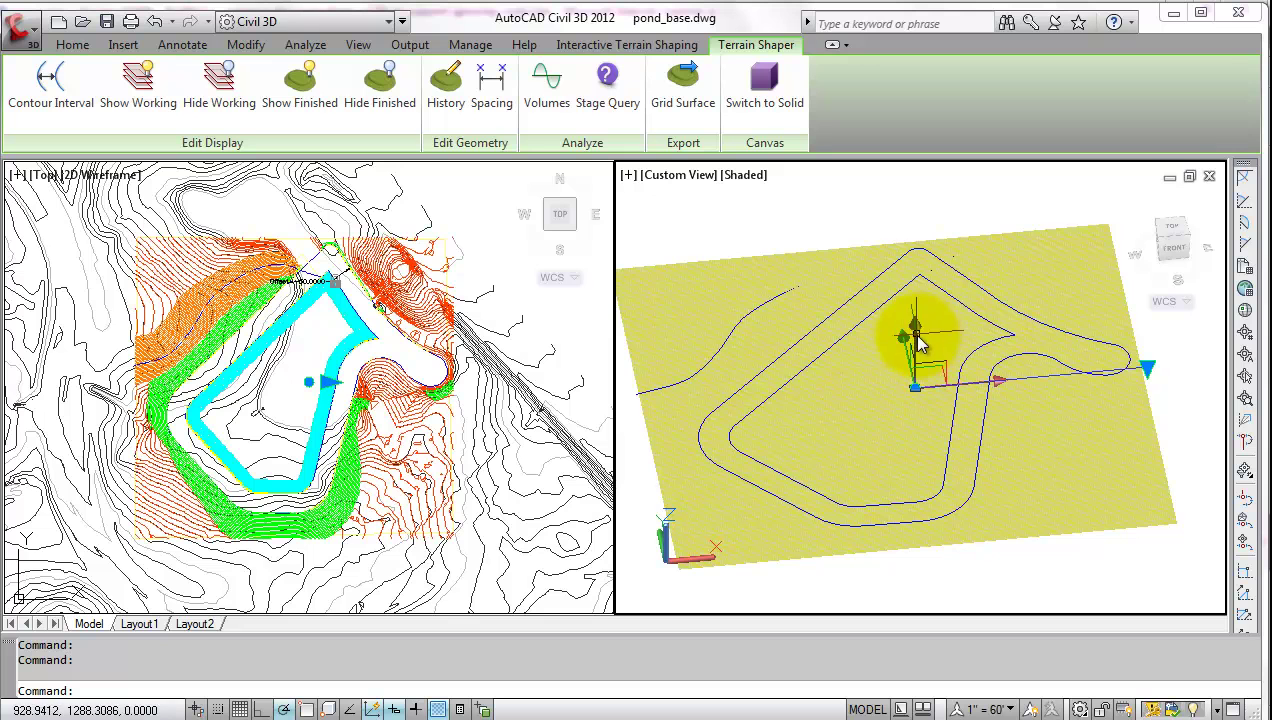
pyautogui.click(917, 336)
pyautogui.write('20')
pyautogui.press('Return')
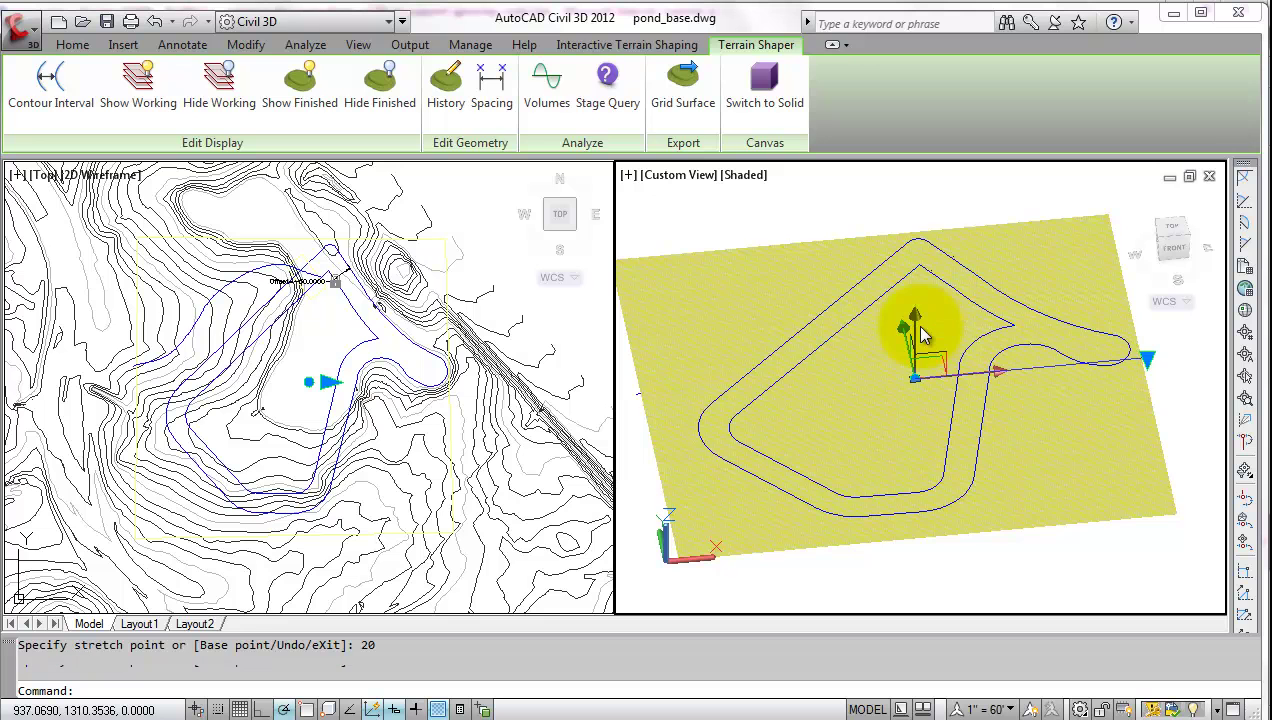
pyautogui.press('Escape')
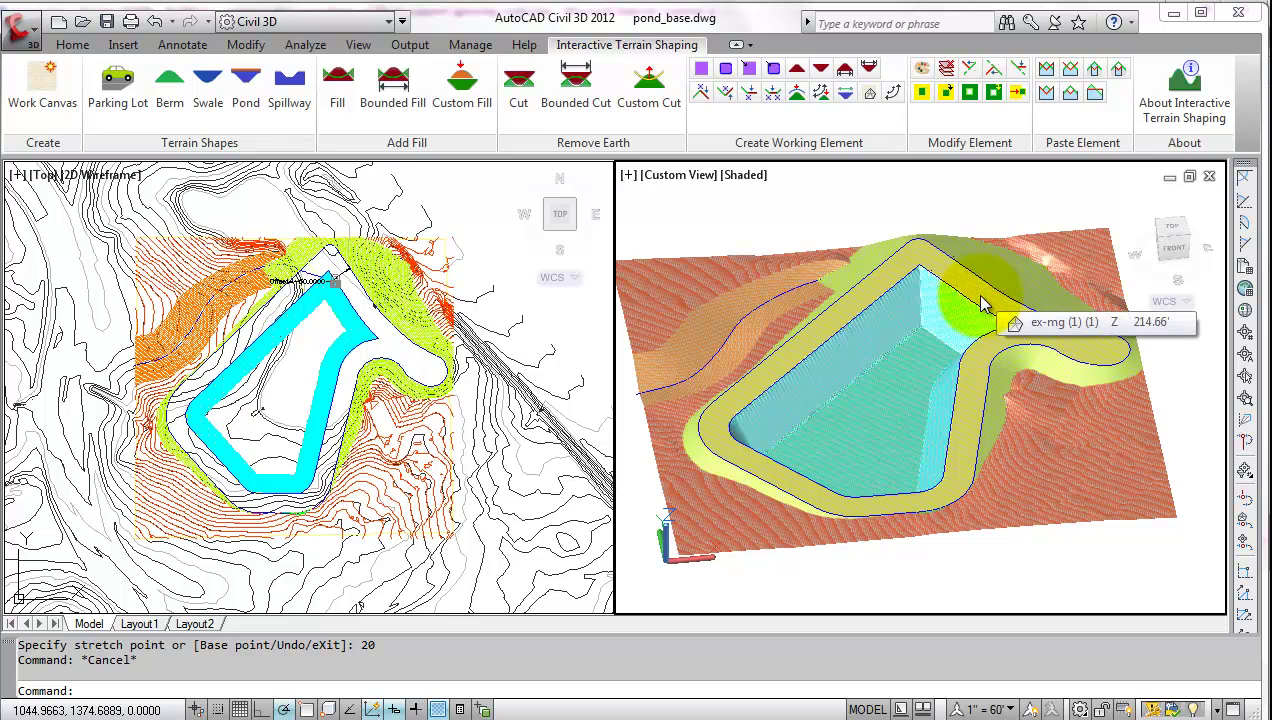
# Step: Try raising the pond's rim plane by another 20, and undo that stretch
pyautogui.click(955, 340)
pyautogui.click(911, 376)
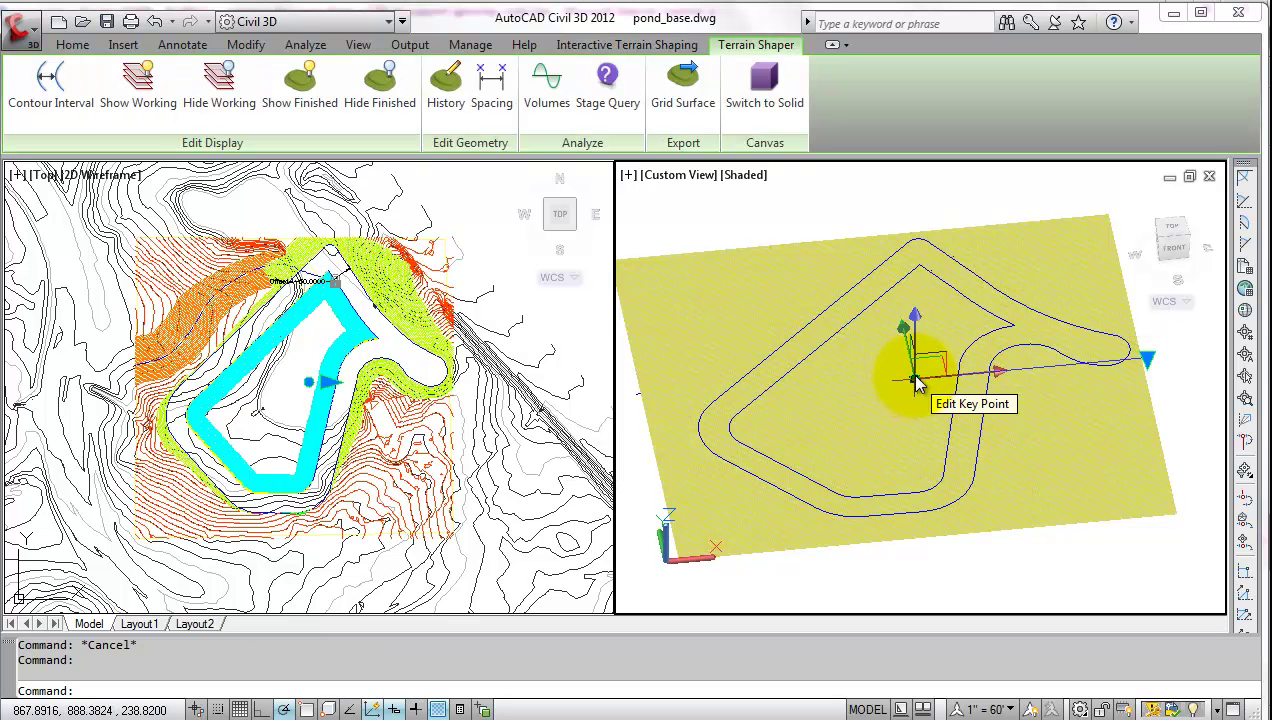
pyautogui.click(918, 325)
pyautogui.write('20')
pyautogui.press('Return')
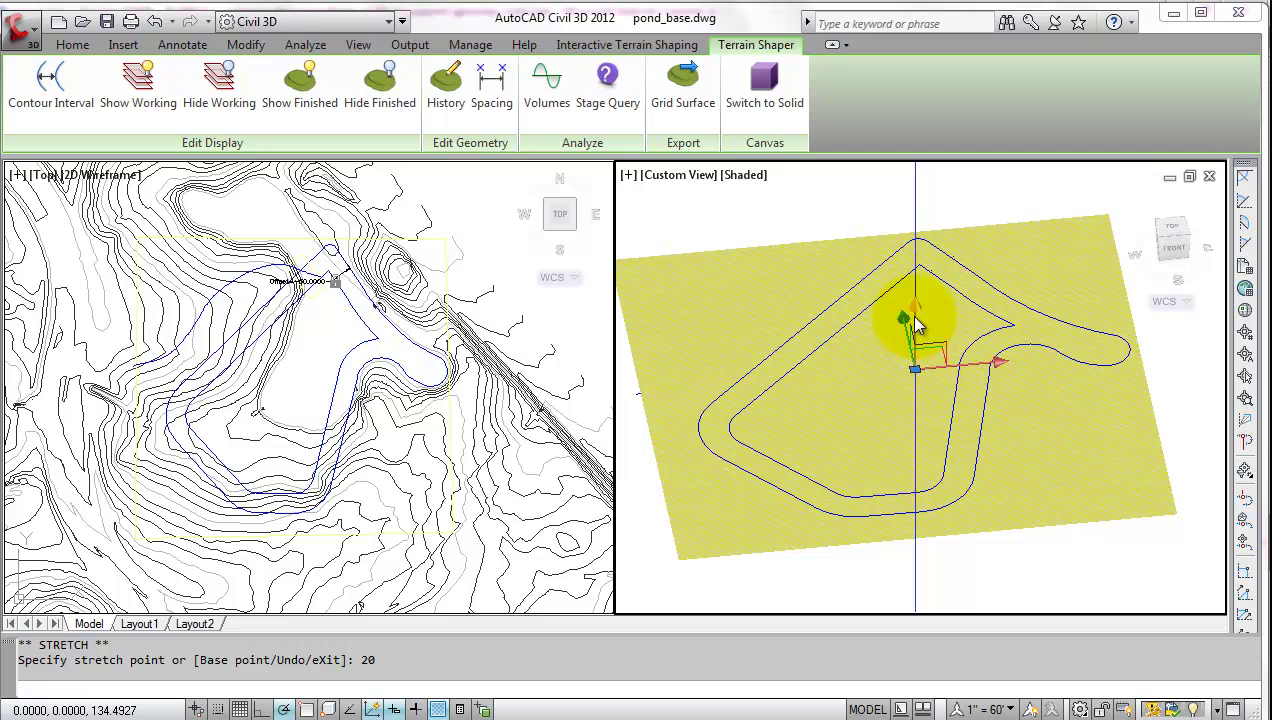
pyautogui.press('Escape')
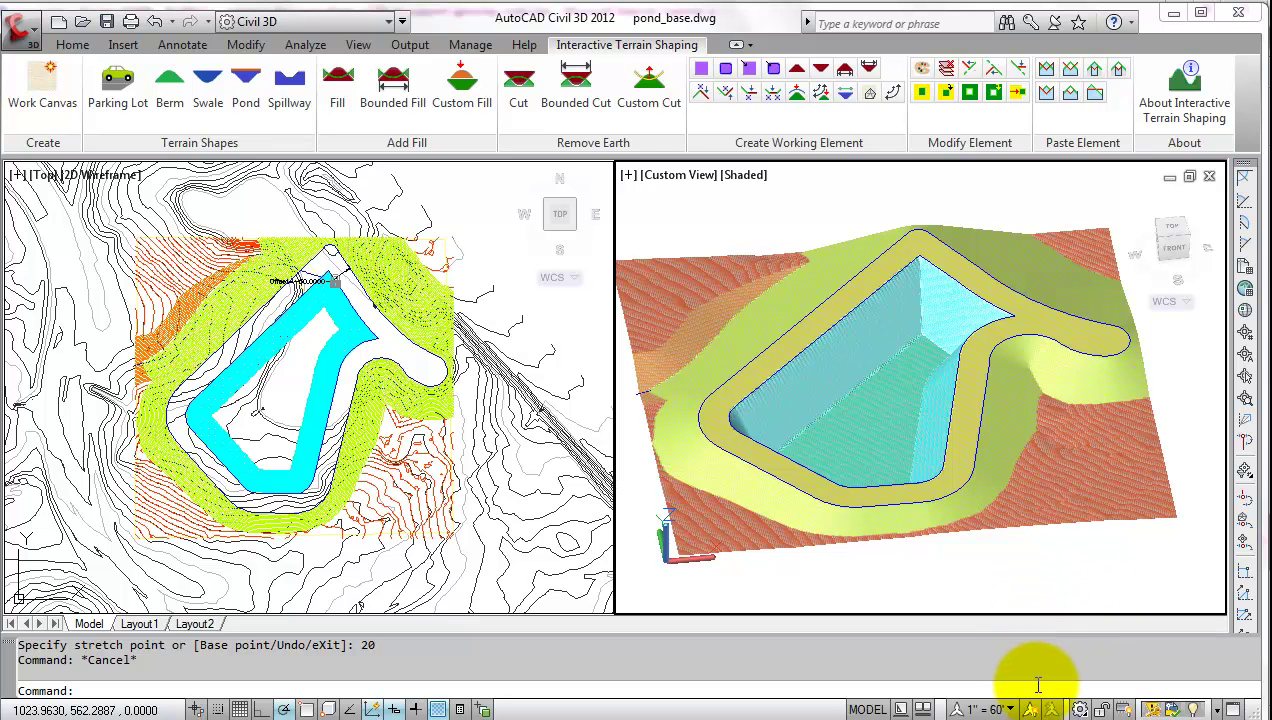
pyautogui.hotkey('ctrl', 'z')
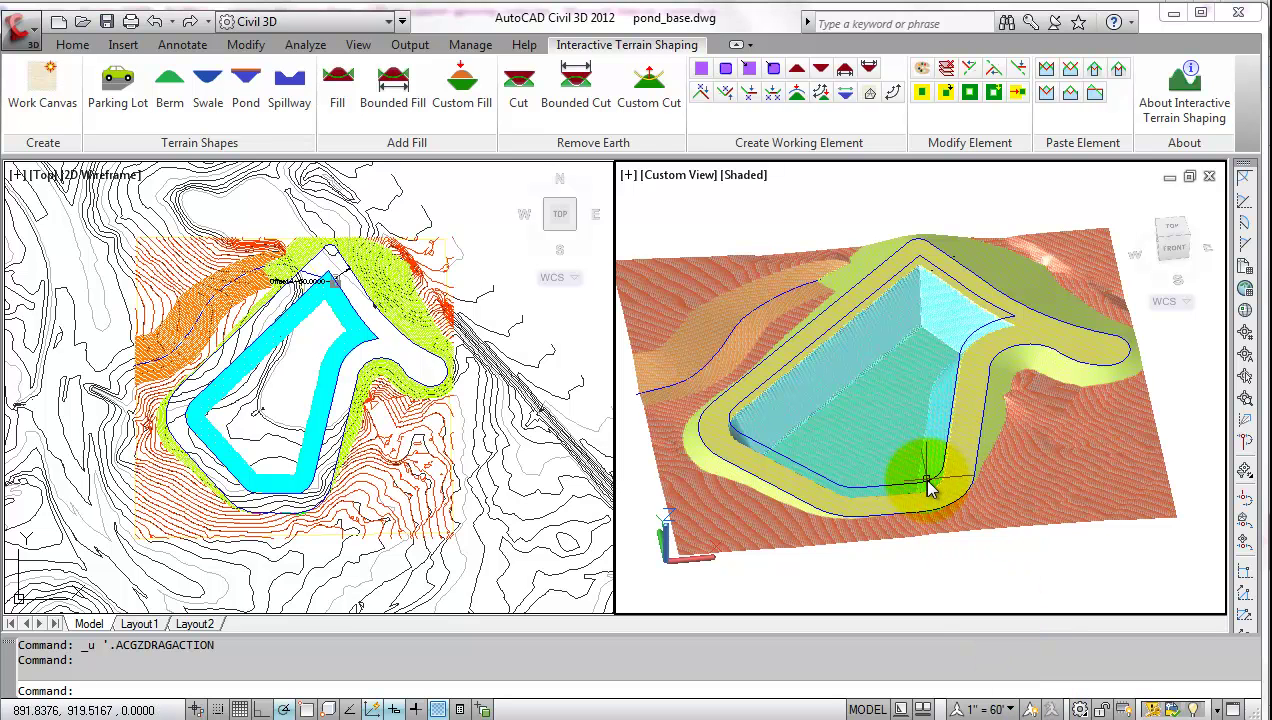
# Step: Refresh the grading grid by moving it with a zero displacement in the plan view
pyautogui.moveTo(928, 489)
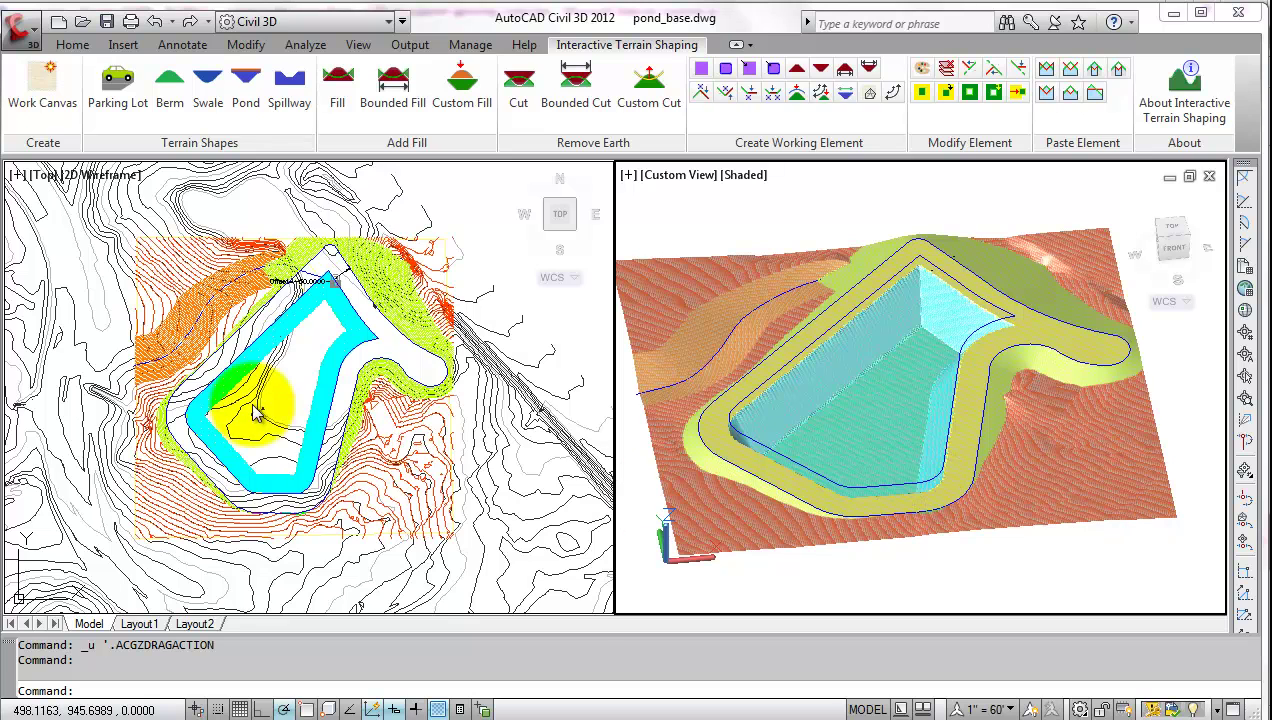
pyautogui.click(145, 308)
pyautogui.scroll(5, 145, 308)
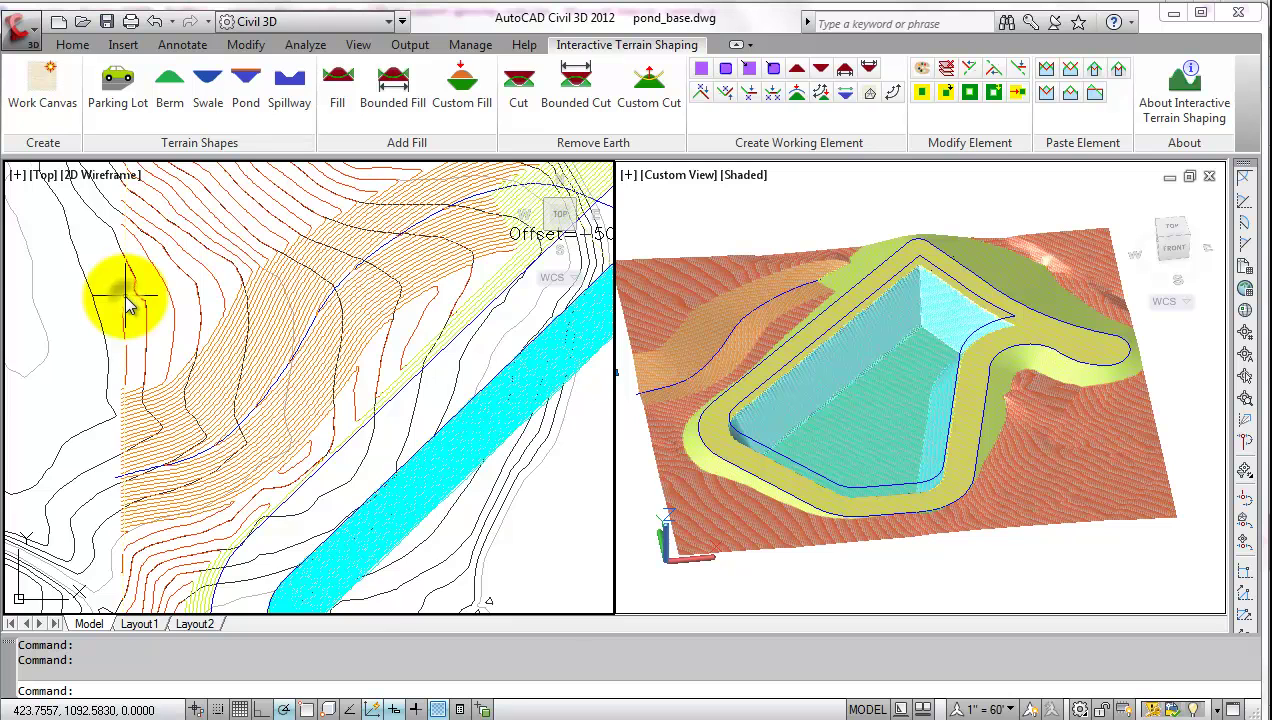
pyautogui.scroll(-5, 128, 305)
pyautogui.write('move')
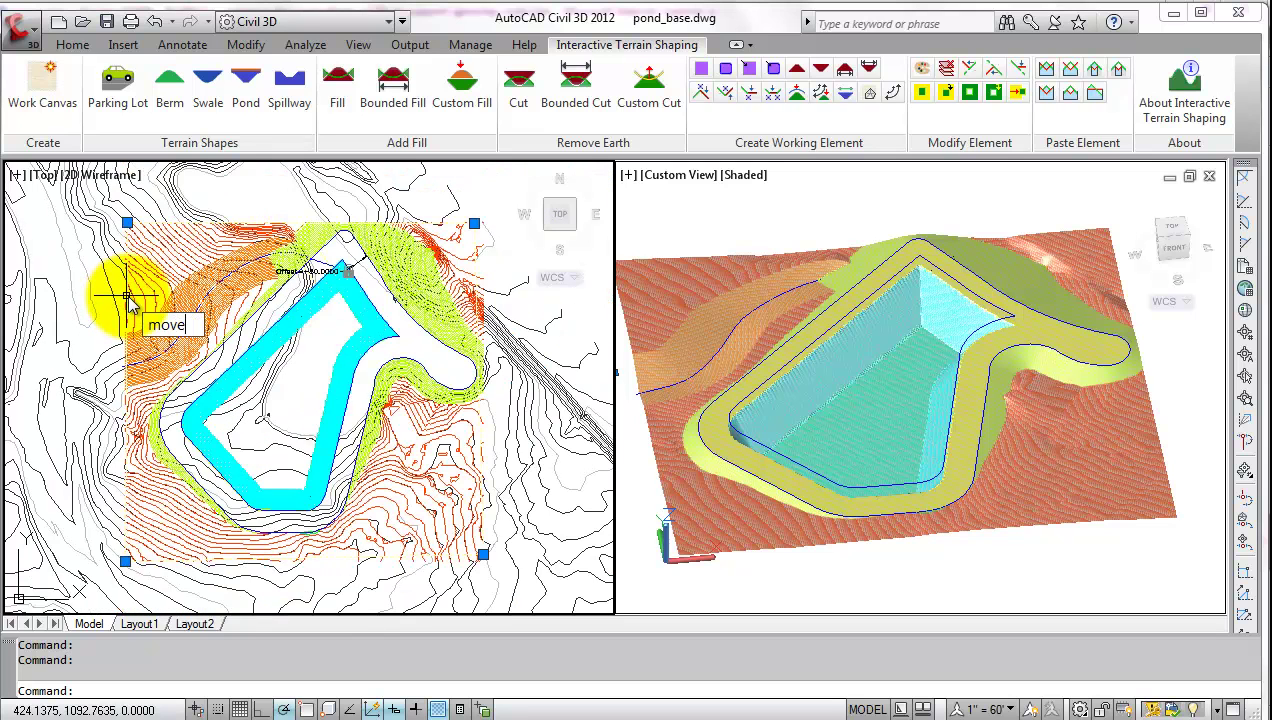
pyautogui.press('Return')
pyautogui.press('Return')
pyautogui.press('Return')
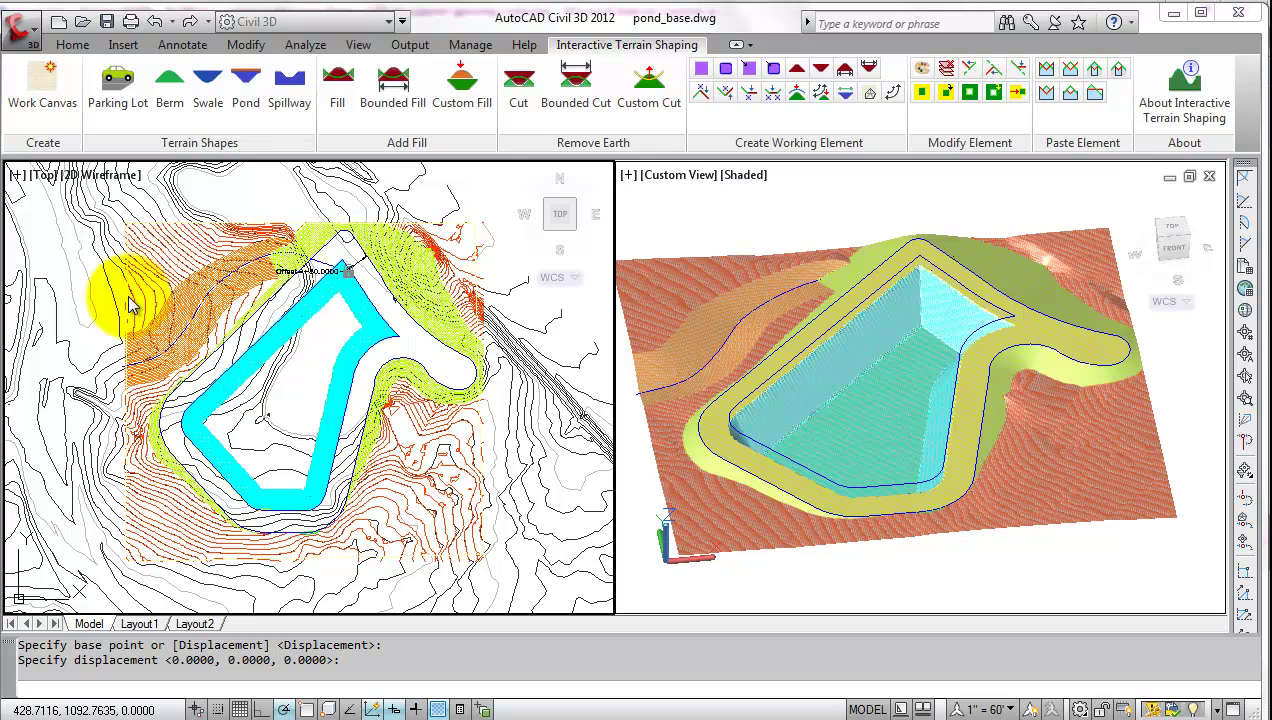
pyautogui.press('Return')
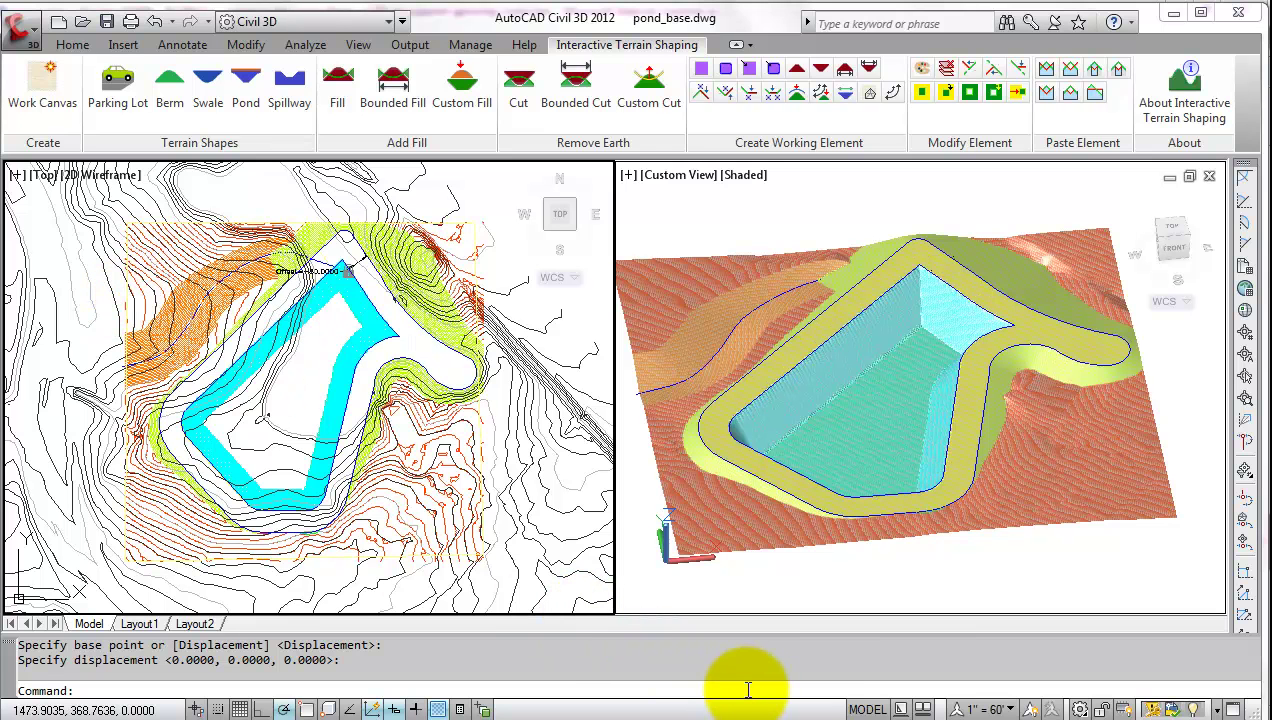
# Step: Start a spillway on the grading grid, using the small rectangle across the upper rim as its boundary and the blue outer feature line as pond boundary
pyautogui.hotkey('ctrl', 'r')
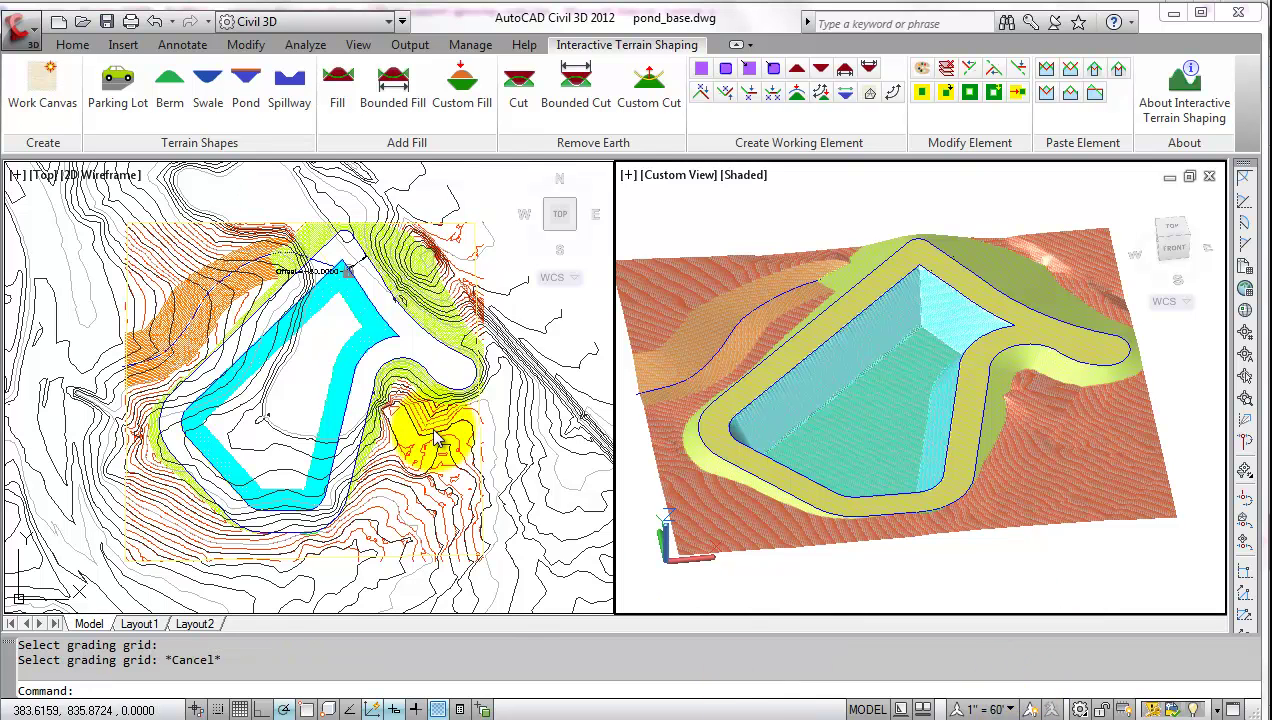
pyautogui.click(280, 97)
pyautogui.click(333, 290)
pyautogui.click(357, 305)
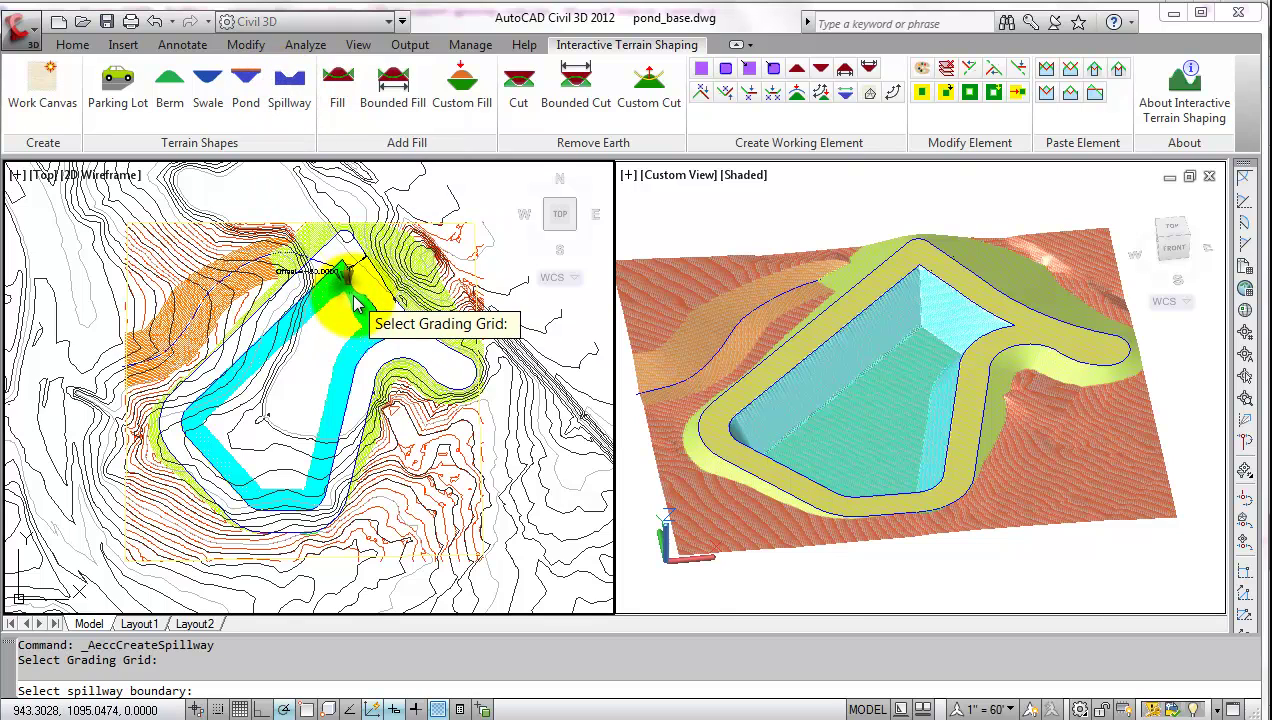
pyautogui.scroll(5, 340, 258)
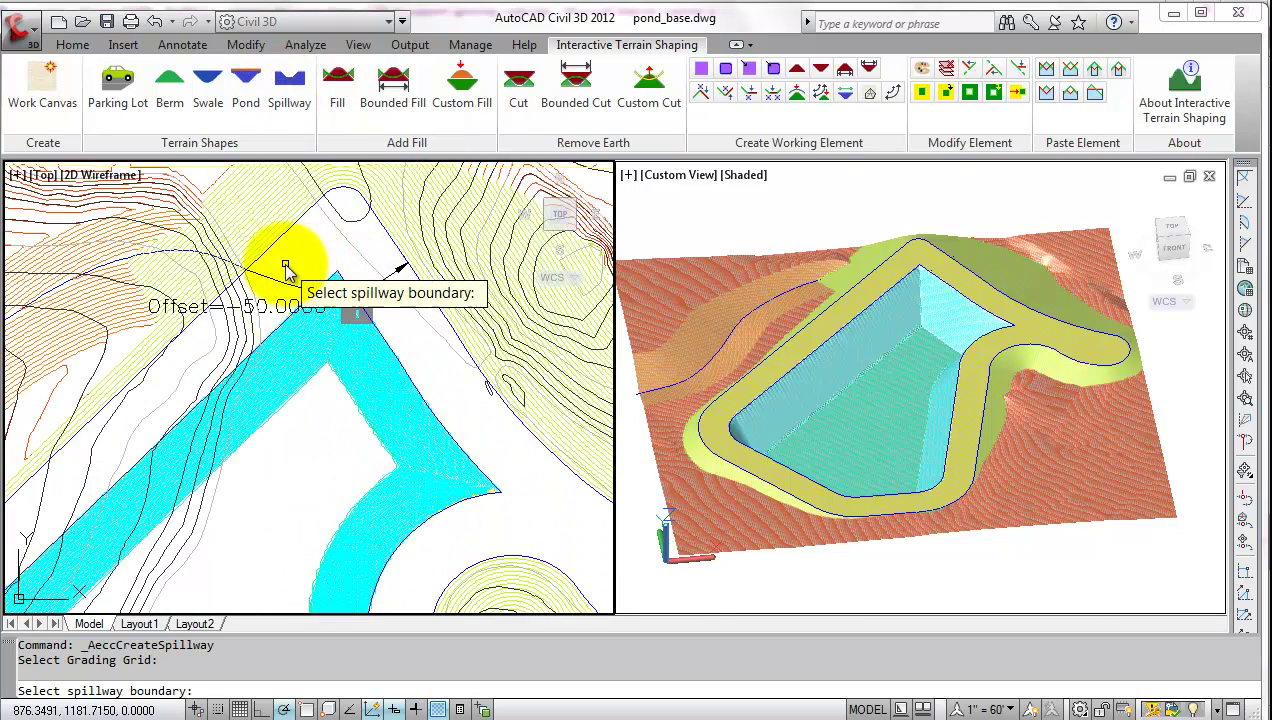
pyautogui.click(286, 268)
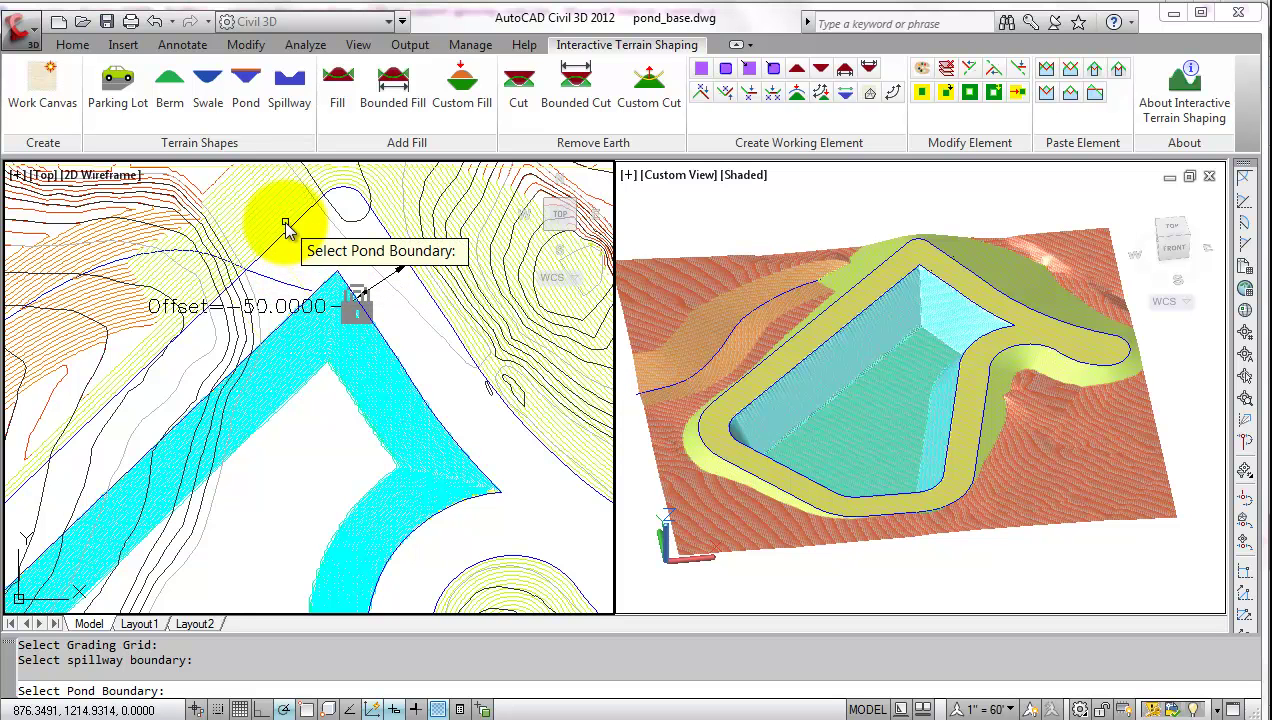
pyautogui.click(285, 237)
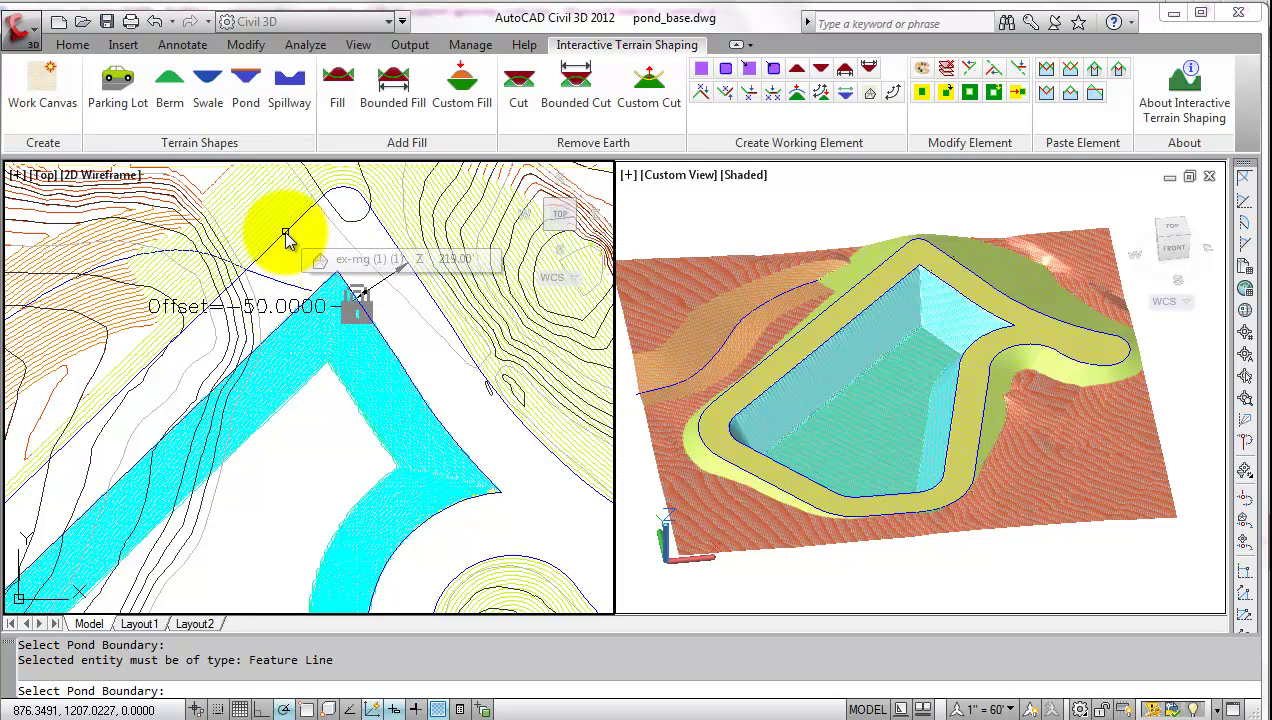
pyautogui.scroll(2, 285, 237)
pyautogui.click(285, 237)
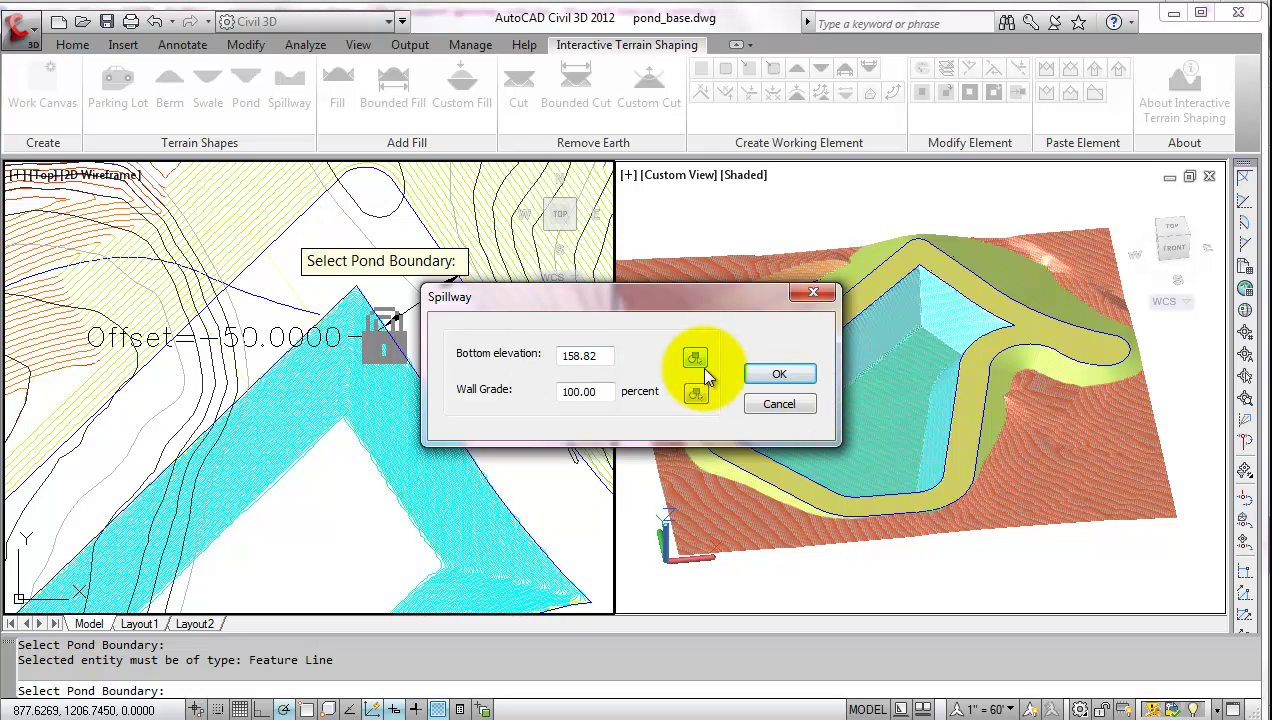
# Step: Create the spillway with a bottom elevation of 220 and a wall grade of 200 percent
pyautogui.moveTo(608, 357); pyautogui.dragTo(560, 357)
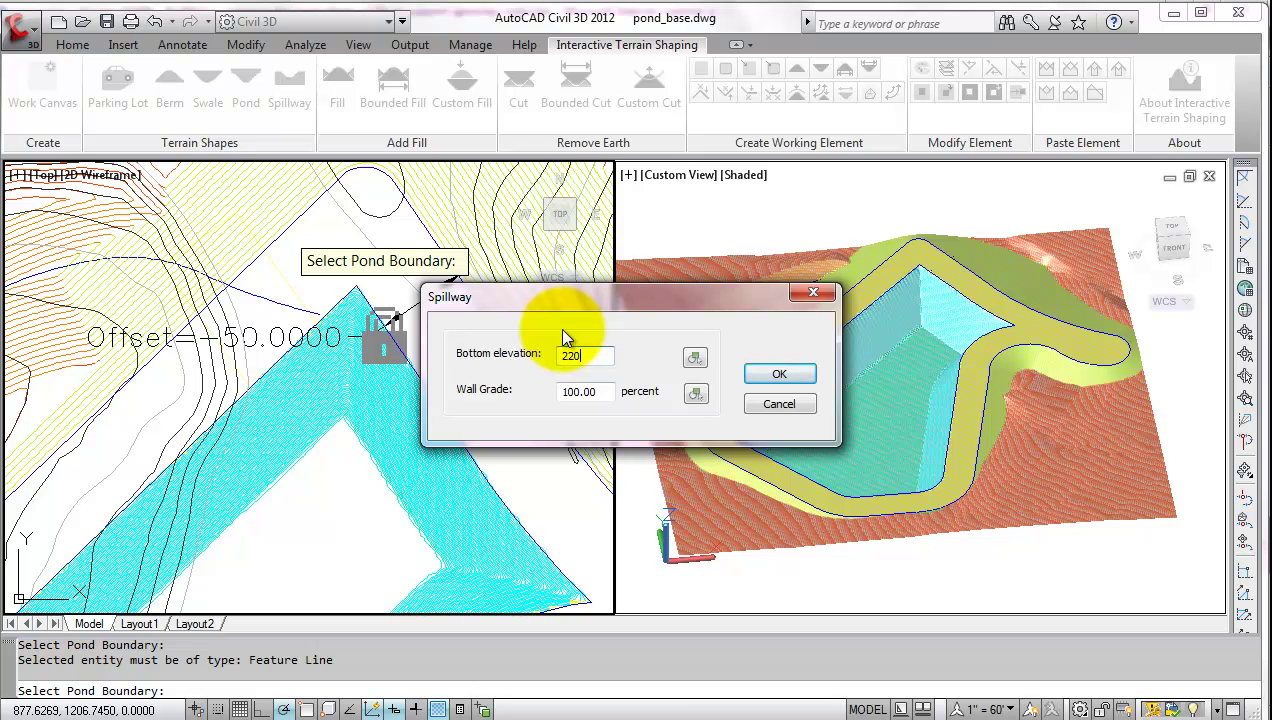
pyautogui.moveTo(556, 391); pyautogui.dragTo(604, 391)
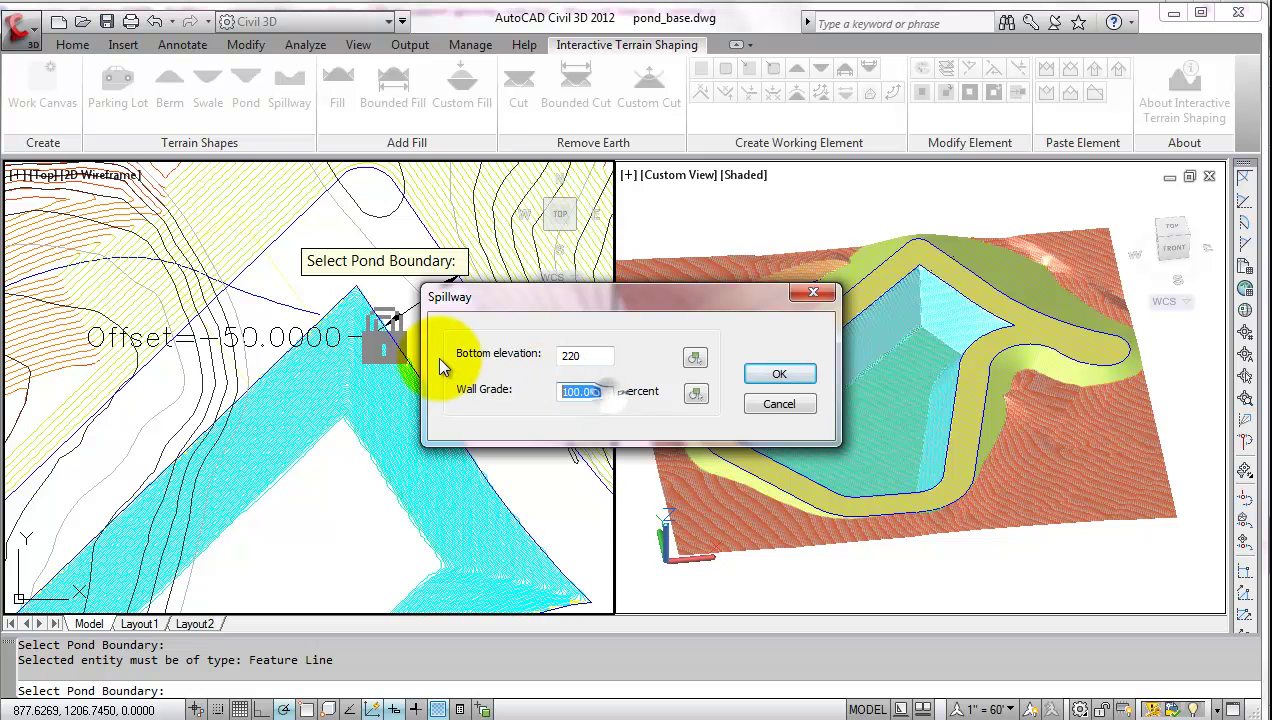
pyautogui.write('200')
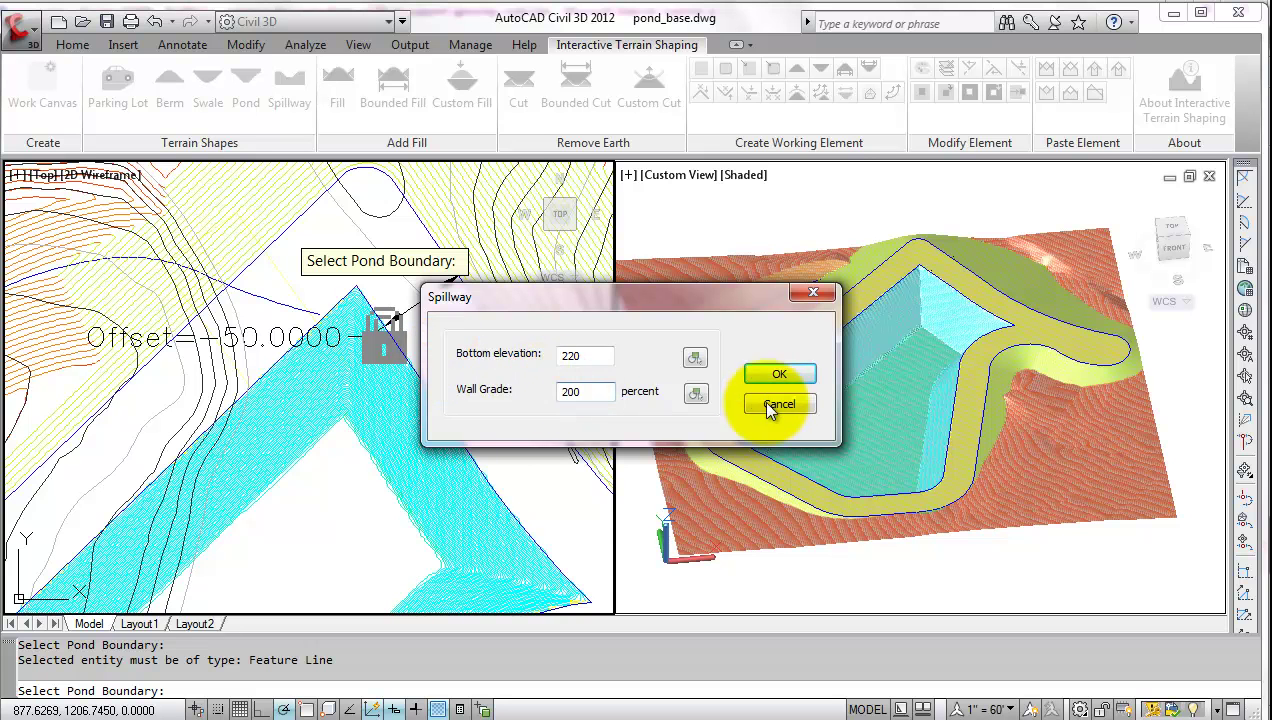
pyautogui.click(763, 376)
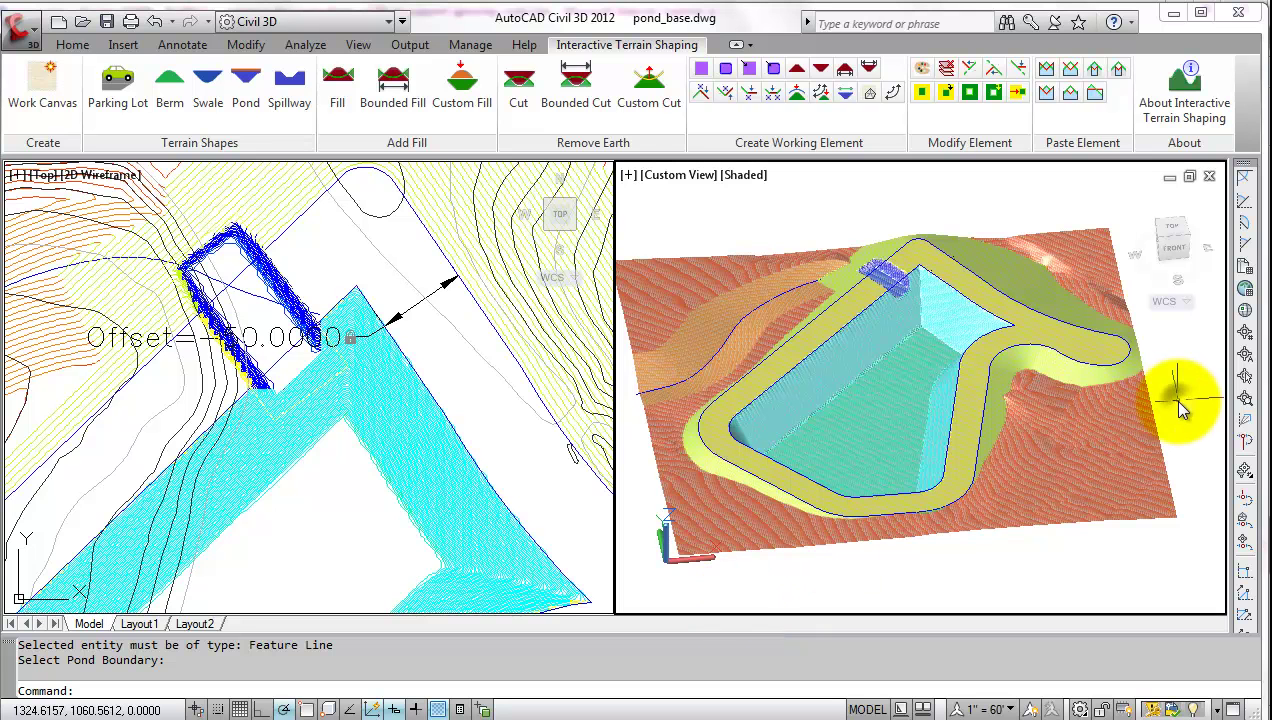
# Step: Raise the spillway's bottom plane by 4 by stretching it vertically in a closer orbited 3D view
pyautogui.write('orbit')
pyautogui.press('Return')
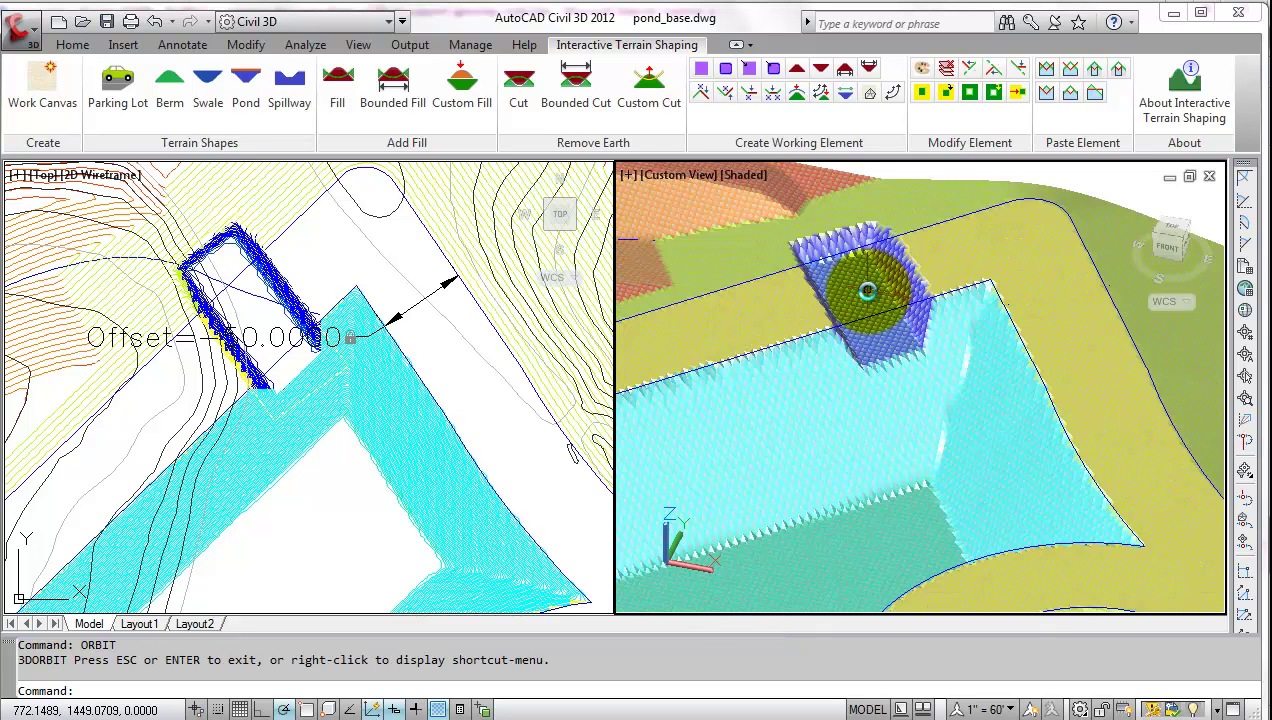
pyautogui.click(866, 290)
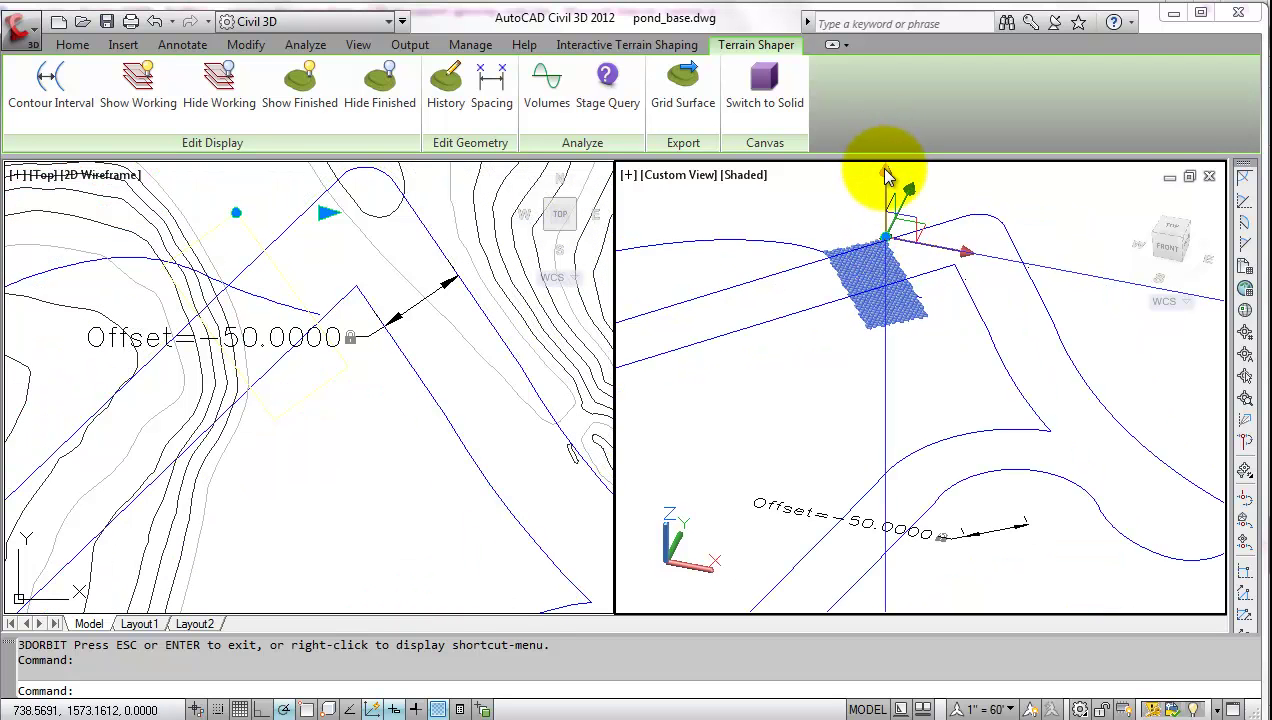
pyautogui.click(885, 174)
pyautogui.write('4')
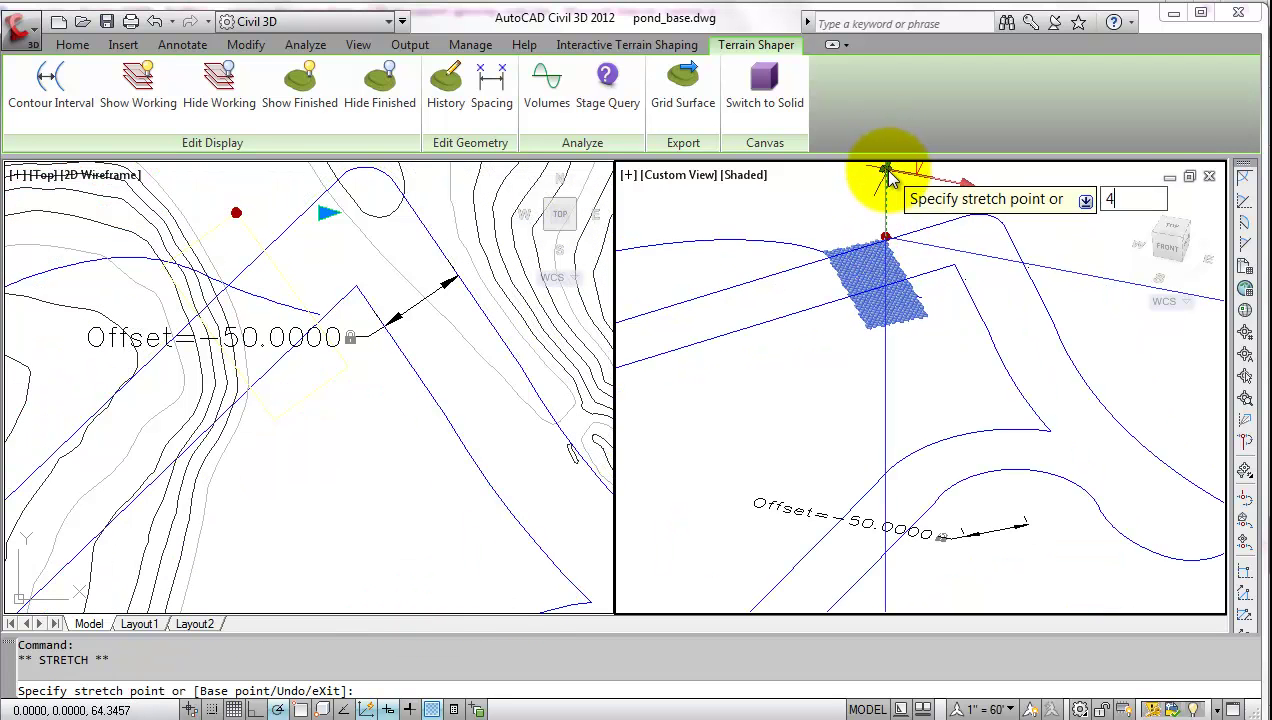
pyautogui.press('Return')
pyautogui.press('Escape')
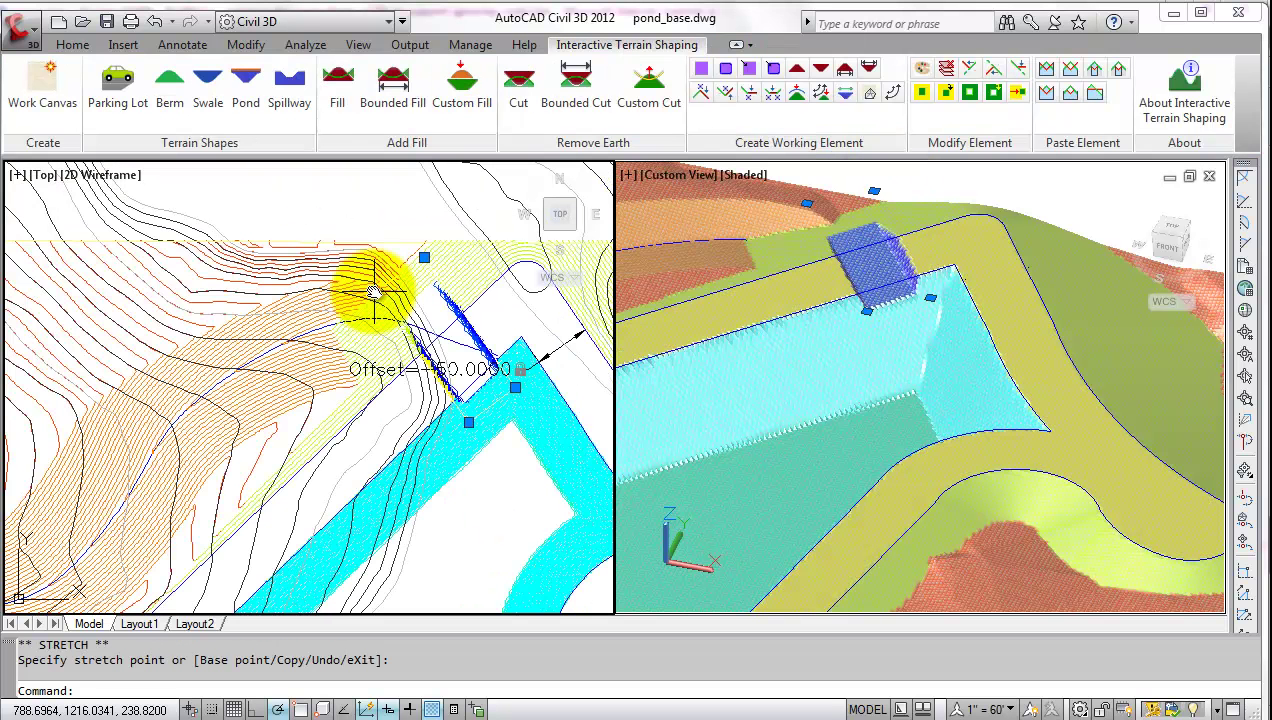
# Step: Move the spillway's boundary rectangle about 22 units southwest along the pond's rim in the plan view
pyautogui.write('move')
pyautogui.press('Return')
pyautogui.click(424, 366)
pyautogui.click(414, 371)
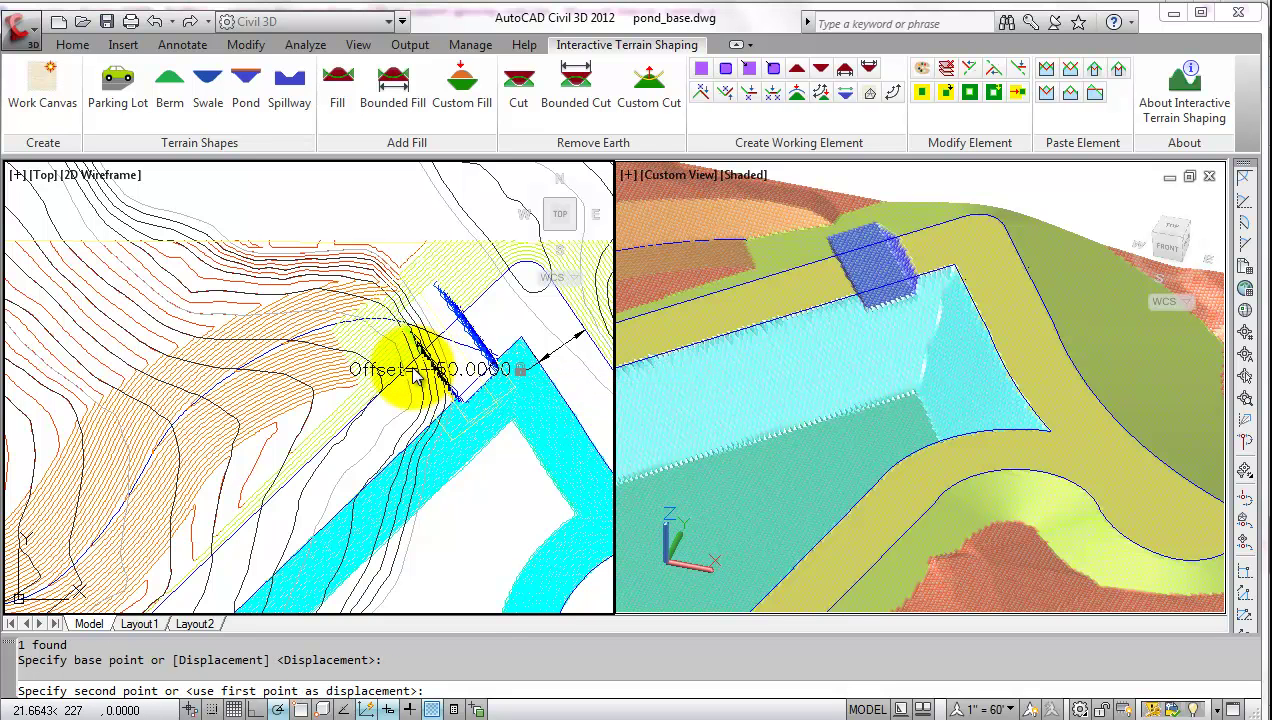
pyautogui.click(412, 371)
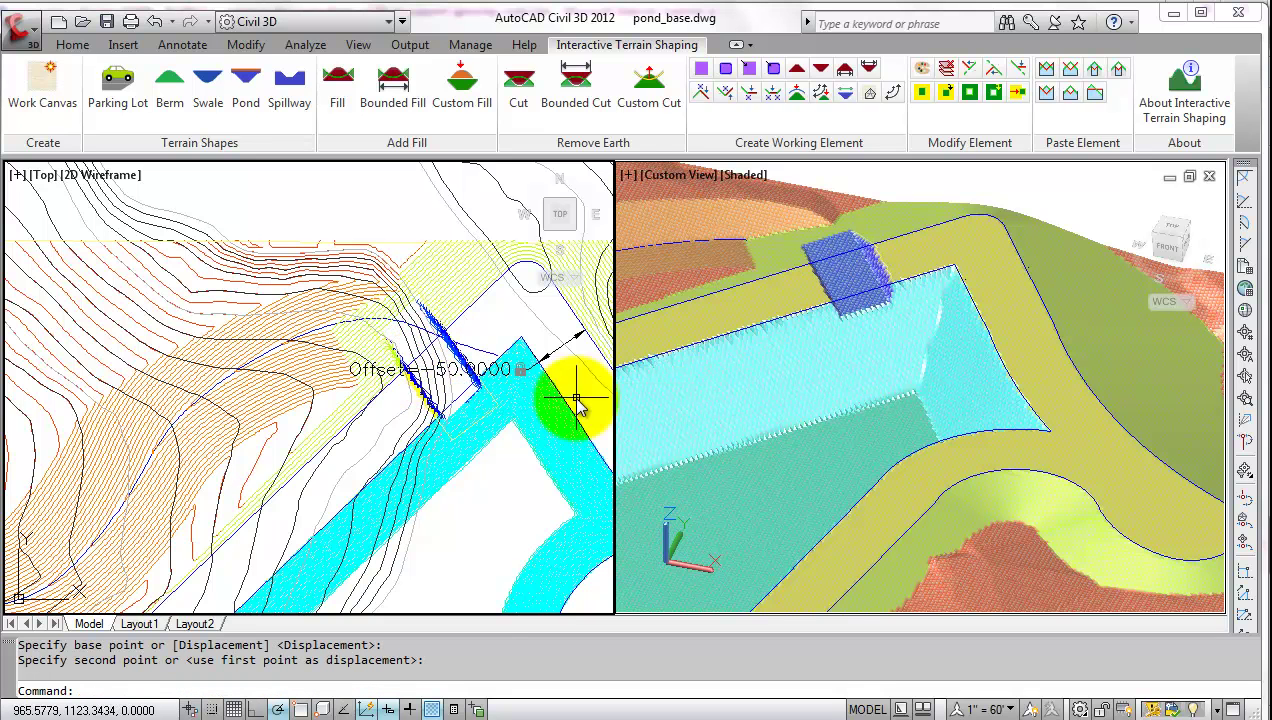
# Step: Raise the swale's blue centerline by 5 with a vertical move in the 3D view
pyautogui.keyDown('shift'); pyautogui.moveTo(793, 352); pyautogui.dragTo(800, 362, button='middle'); pyautogui.keyUp('shift')
pyautogui.scroll(-3, 800, 362)
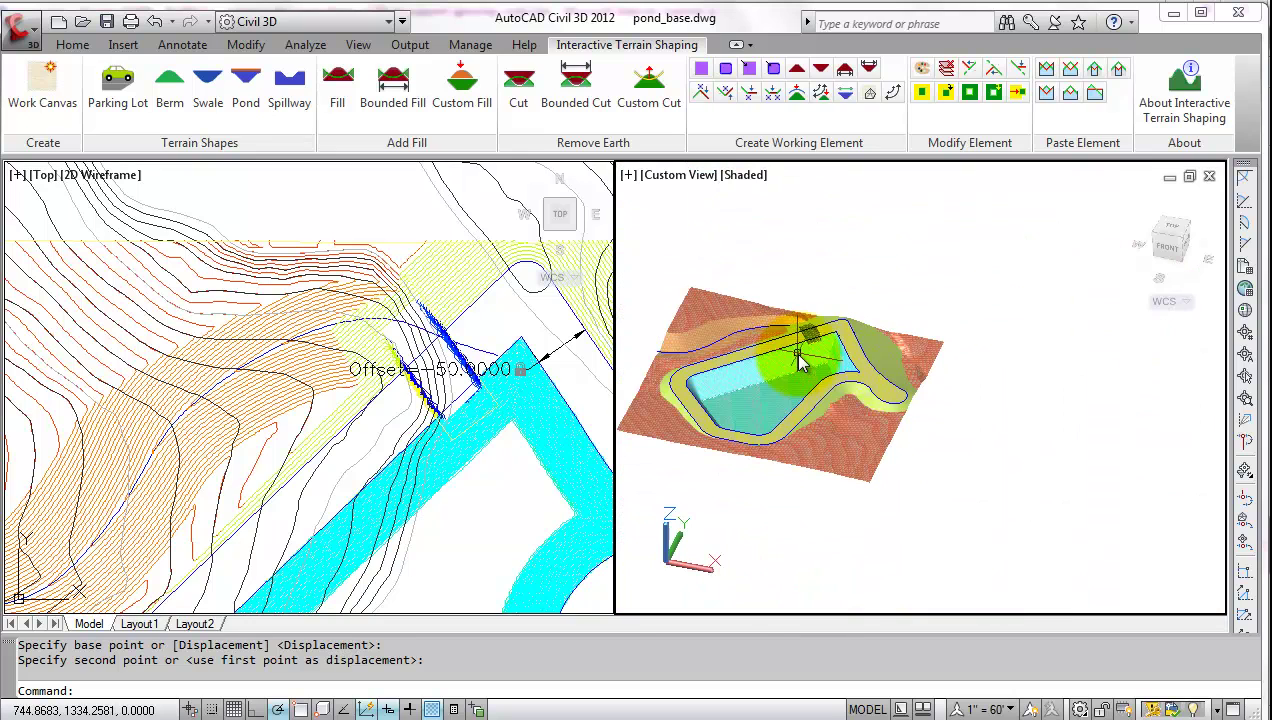
pyautogui.scroll(5, 803, 420)
pyautogui.press('Escape')
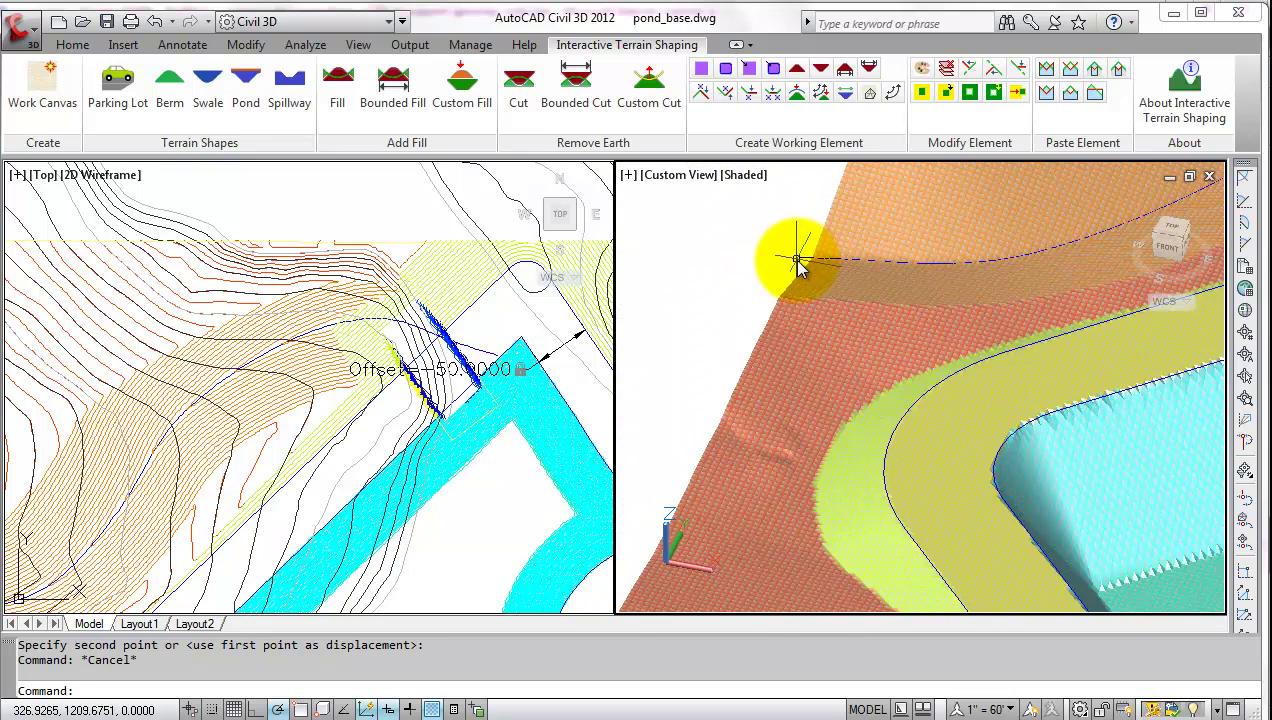
pyautogui.click(803, 263)
pyautogui.scroll(-4, 803, 263)
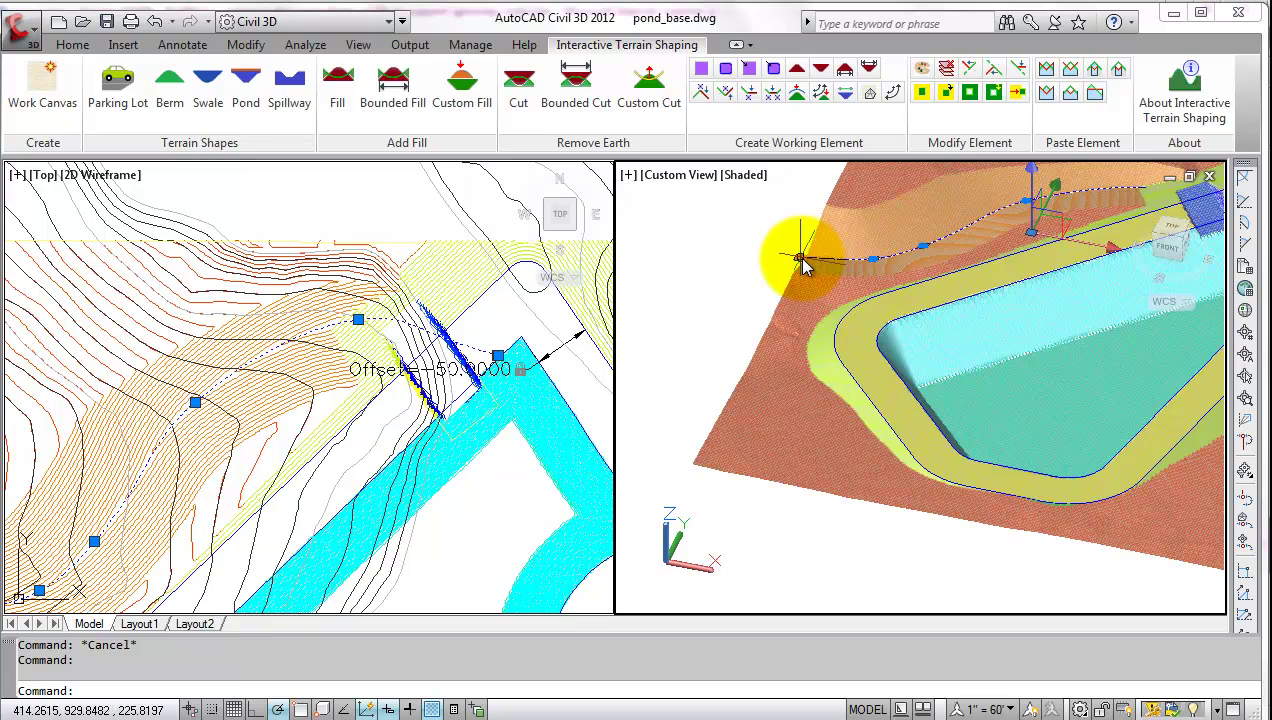
pyautogui.keyDown('shift'); pyautogui.moveTo(801, 264); pyautogui.dragTo(852, 250, button='middle'); pyautogui.keyUp('shift')
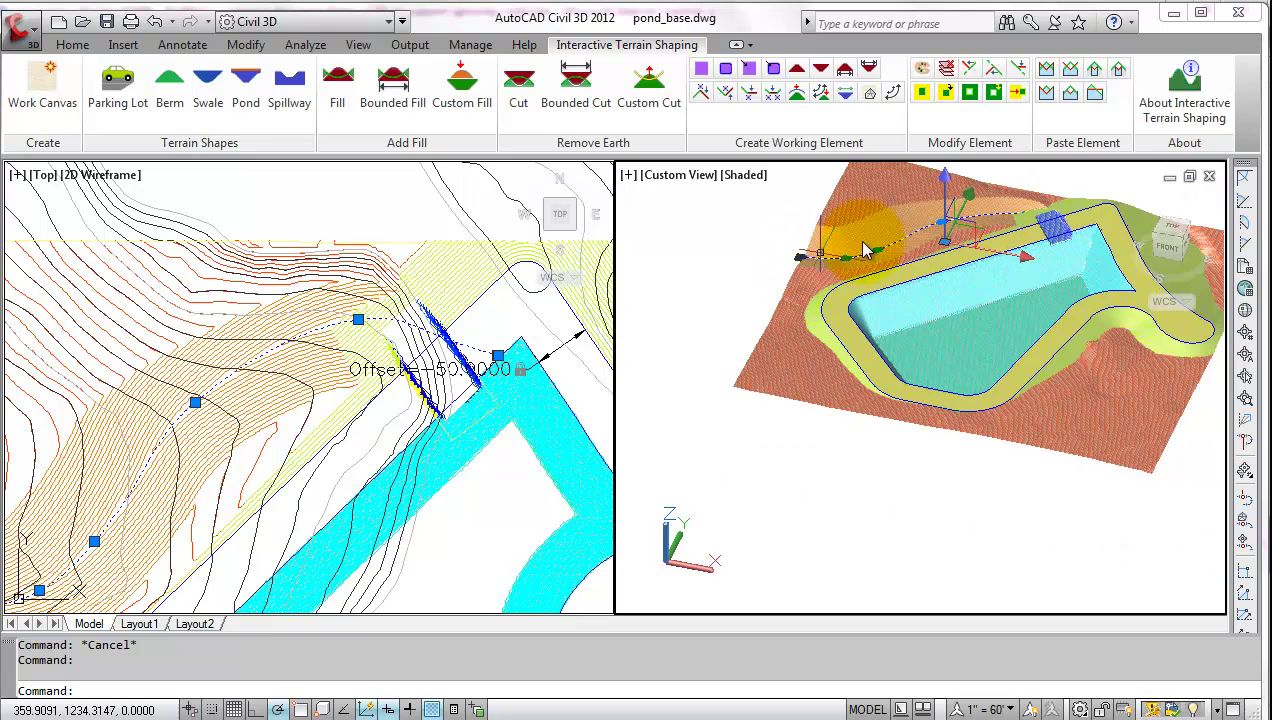
pyautogui.click(948, 187)
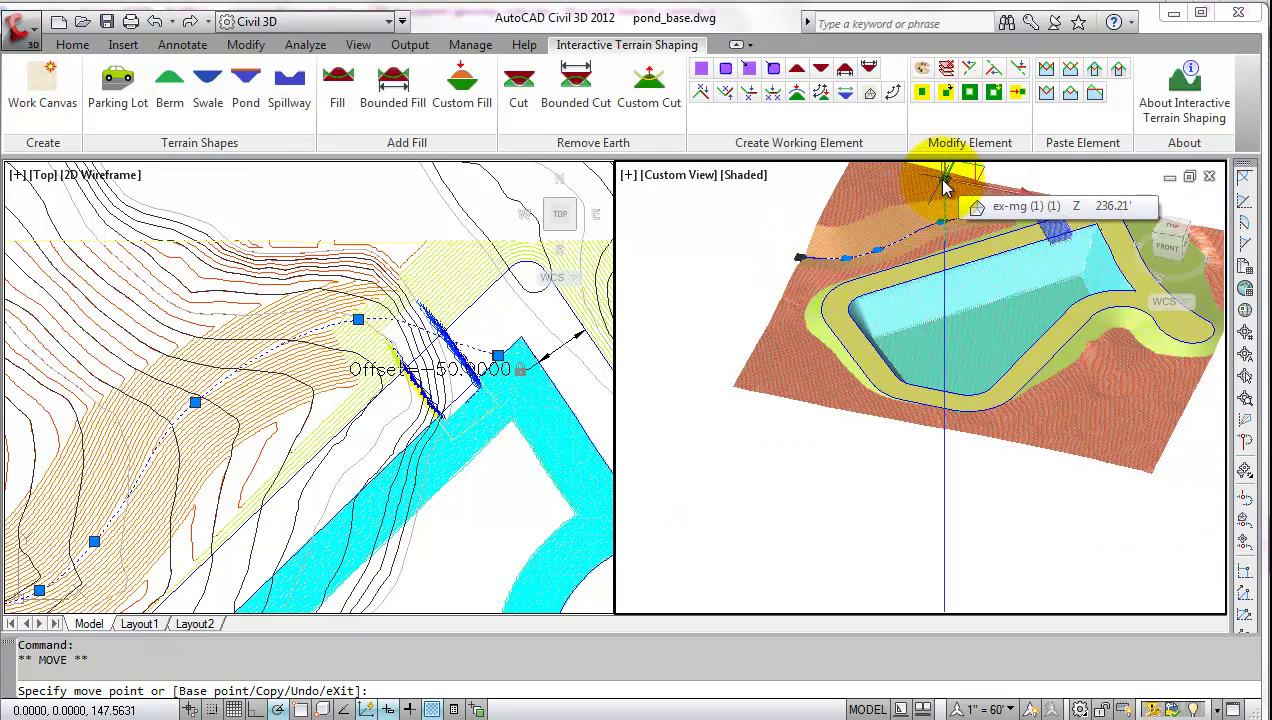
pyautogui.write('5')
pyautogui.press('Return')
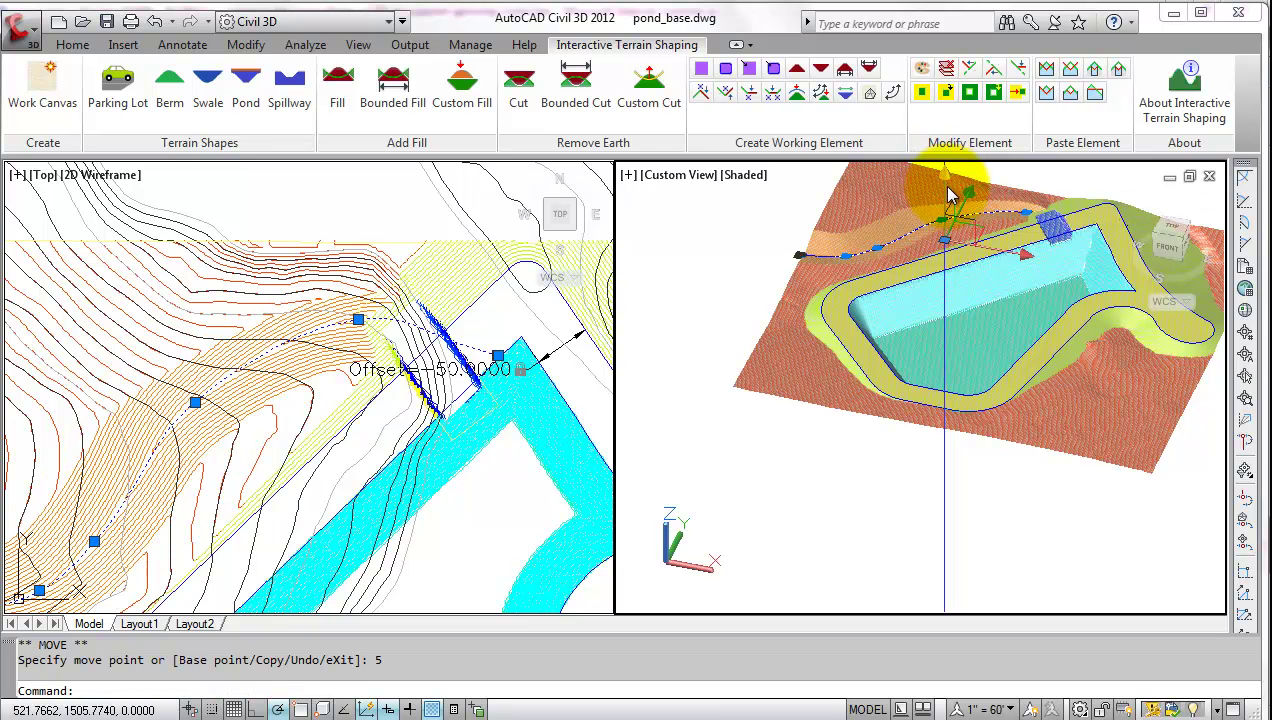
pyautogui.press('Escape')
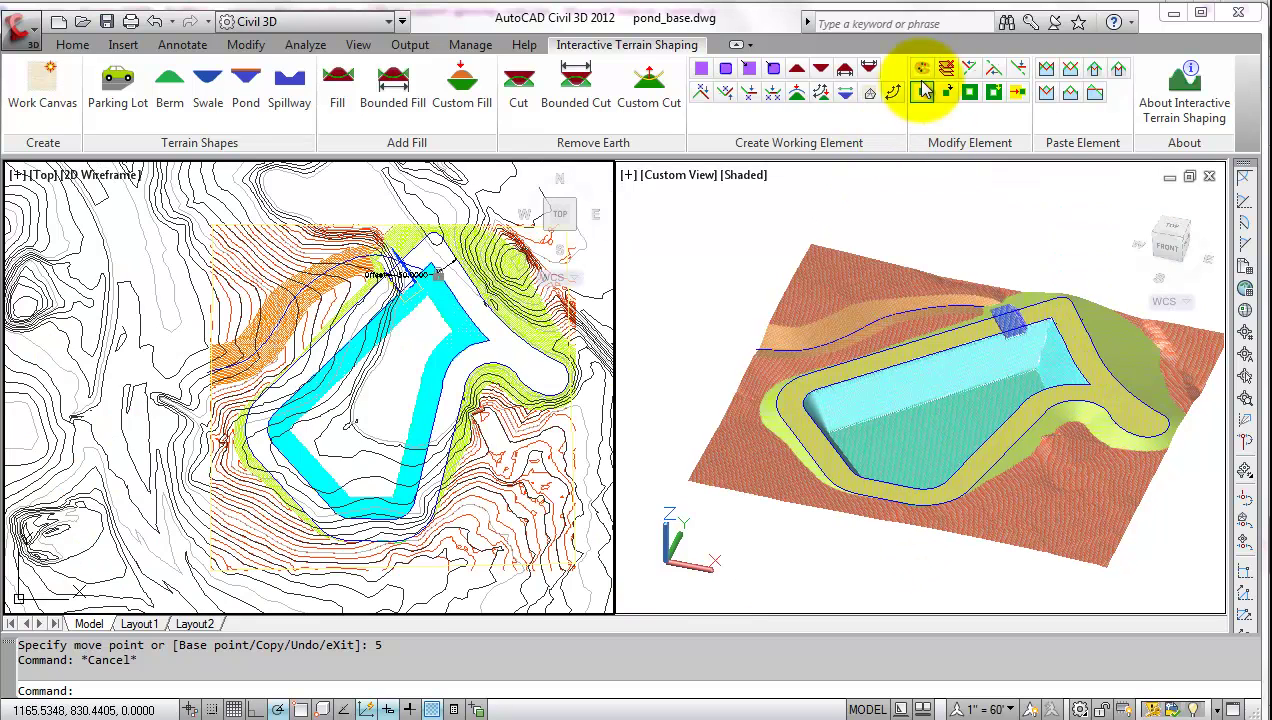
# Step: Change the element color of the pond's bottom plane to light gray
pyautogui.click(921, 67)
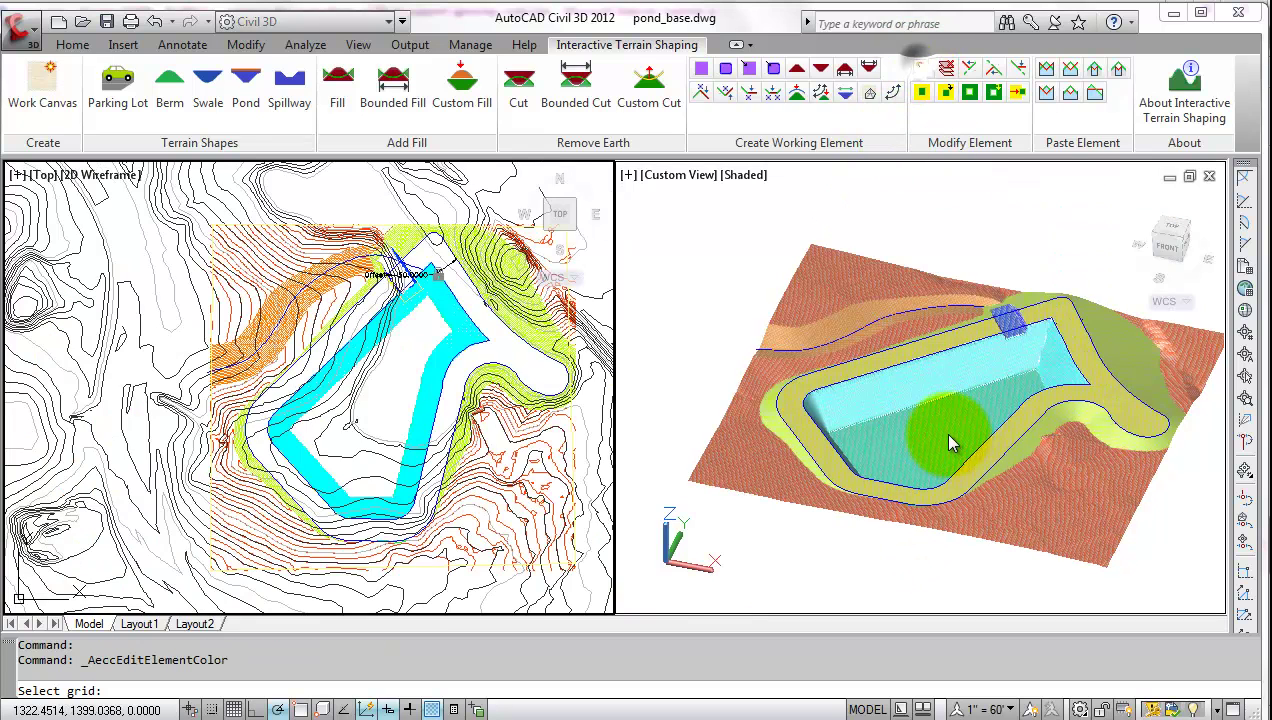
pyautogui.click(952, 430)
pyautogui.press('Return')
pyautogui.click(776, 460)
pyautogui.click(818, 545)
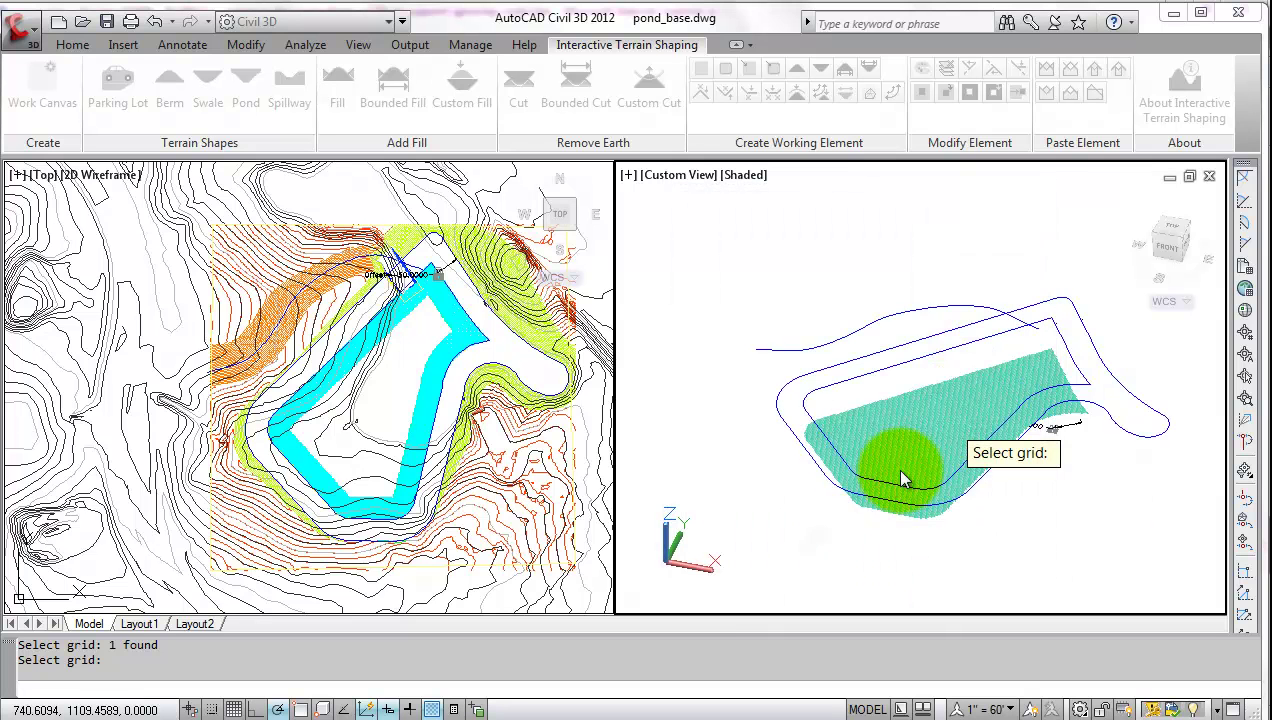
# Step: Recolor the pond's inner side slopes light gray with the element color command
pyautogui.press('Return')
pyautogui.click(912, 392)
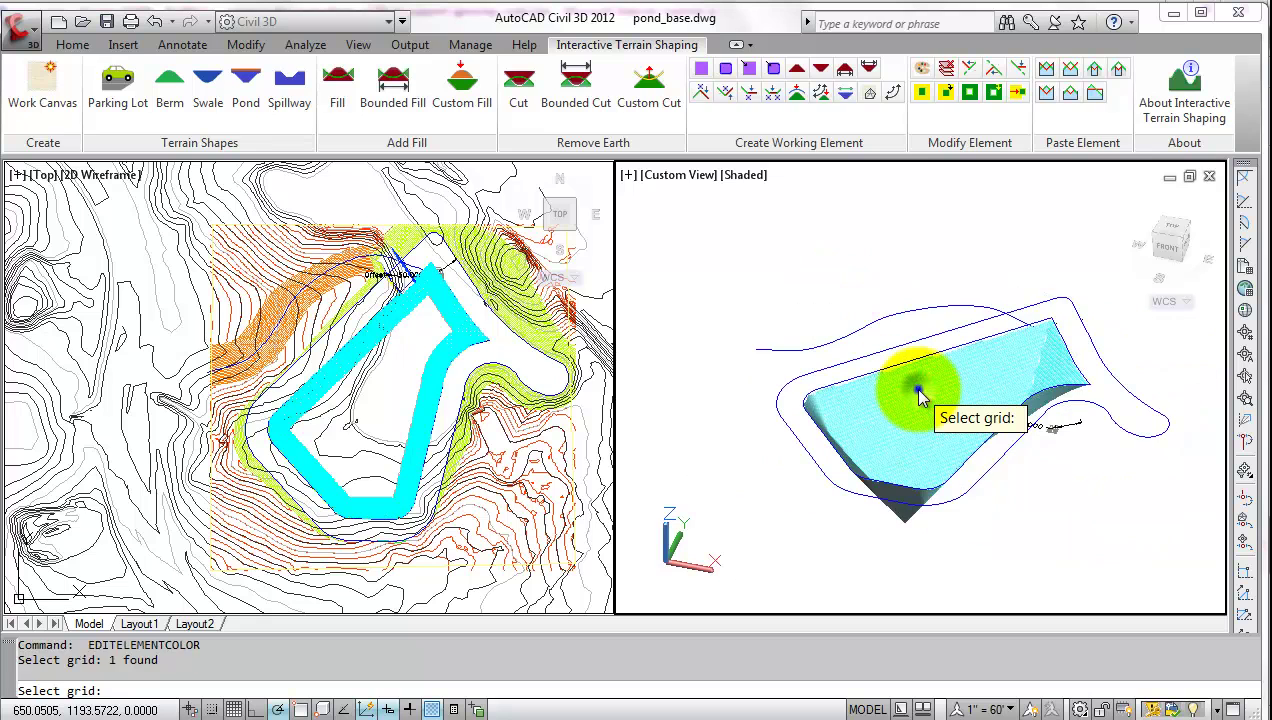
pyautogui.press('Return')
pyautogui.click(776, 460)
pyautogui.click(829, 541)
# Step: Set the element color of the yellow flat rim around the pond to light gray
pyautogui.press('Return')
pyautogui.click(917, 348)
pyautogui.press('Return')
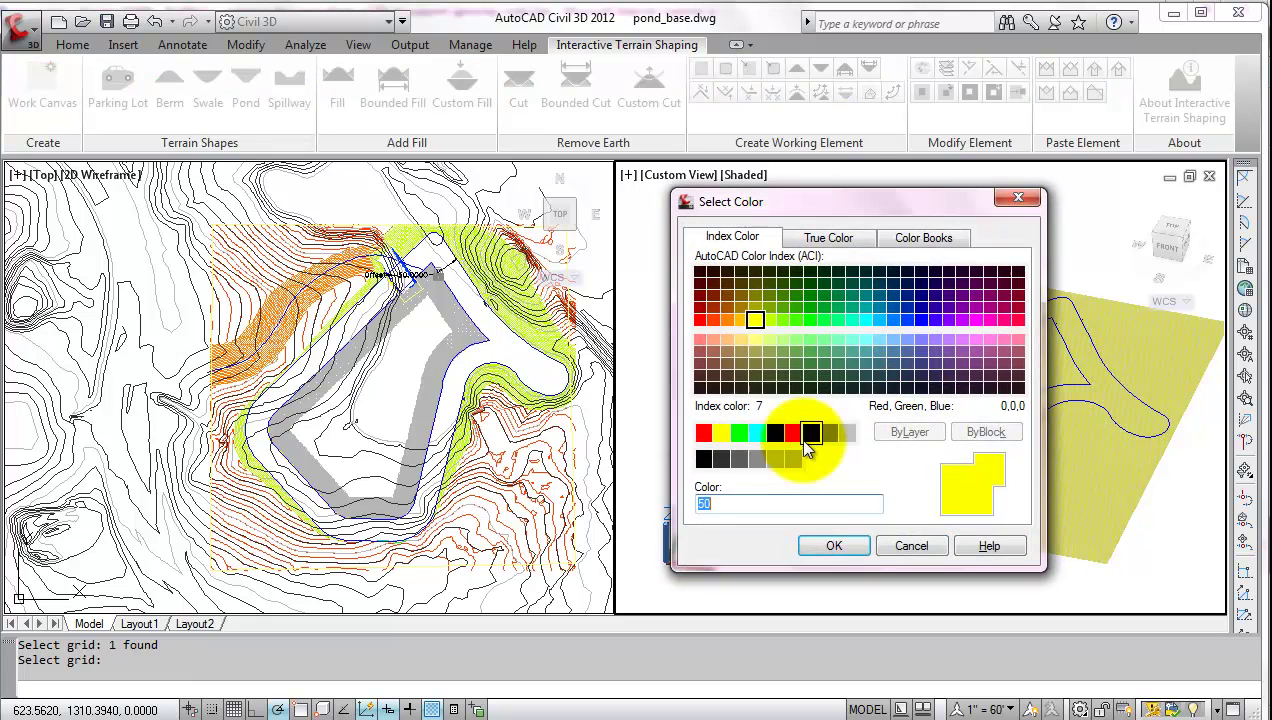
pyautogui.click(774, 459)
pyautogui.click(840, 546)
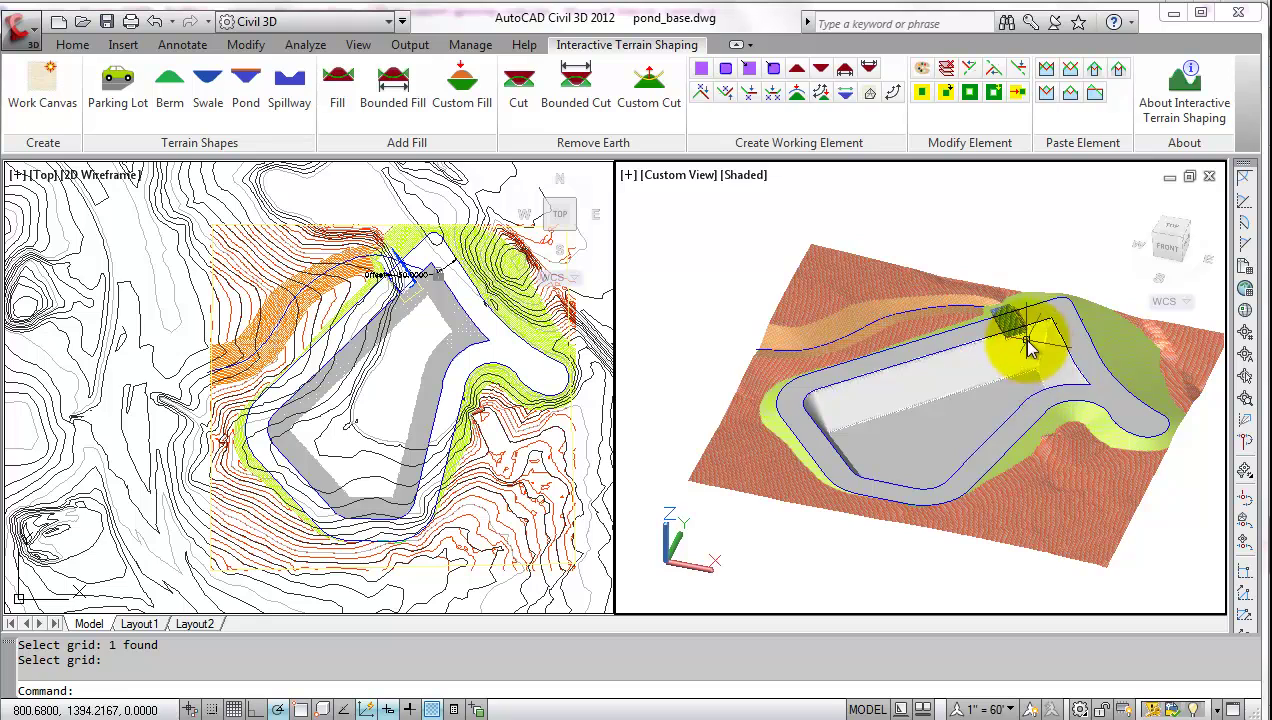
# Step: Change the blue spillway bottom plane's element color to light gray
pyautogui.scroll(6, 1020, 338)
pyautogui.press('Return')
pyautogui.click(950, 271)
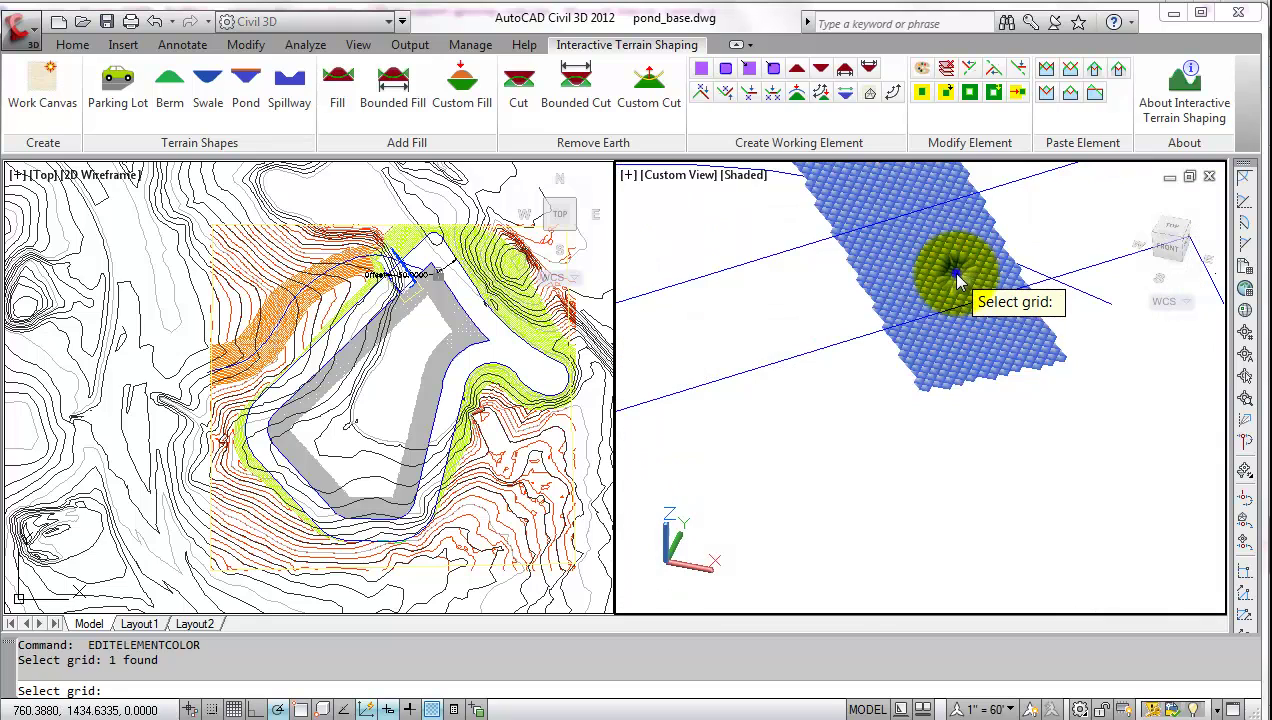
pyautogui.press('Return')
pyautogui.click(765, 459)
pyautogui.press('Return')
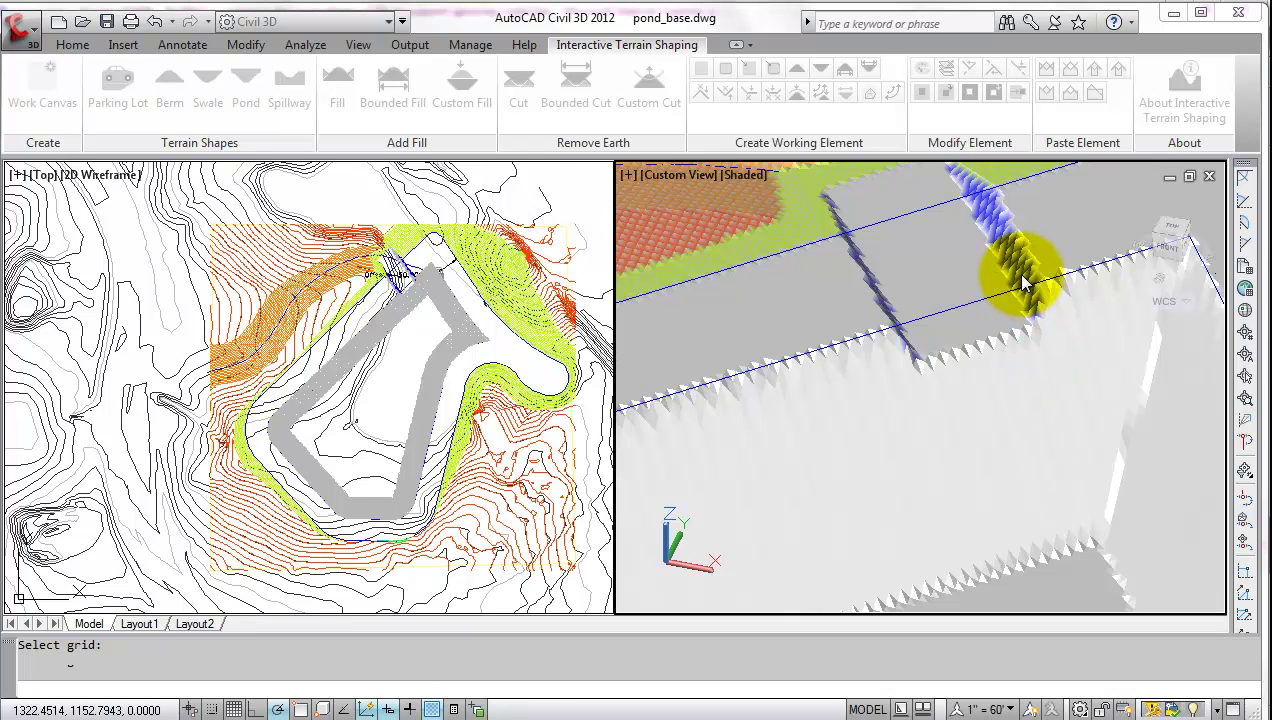
# Step: Recolor the spillway's blue side walls light gray
pyautogui.click(1022, 284)
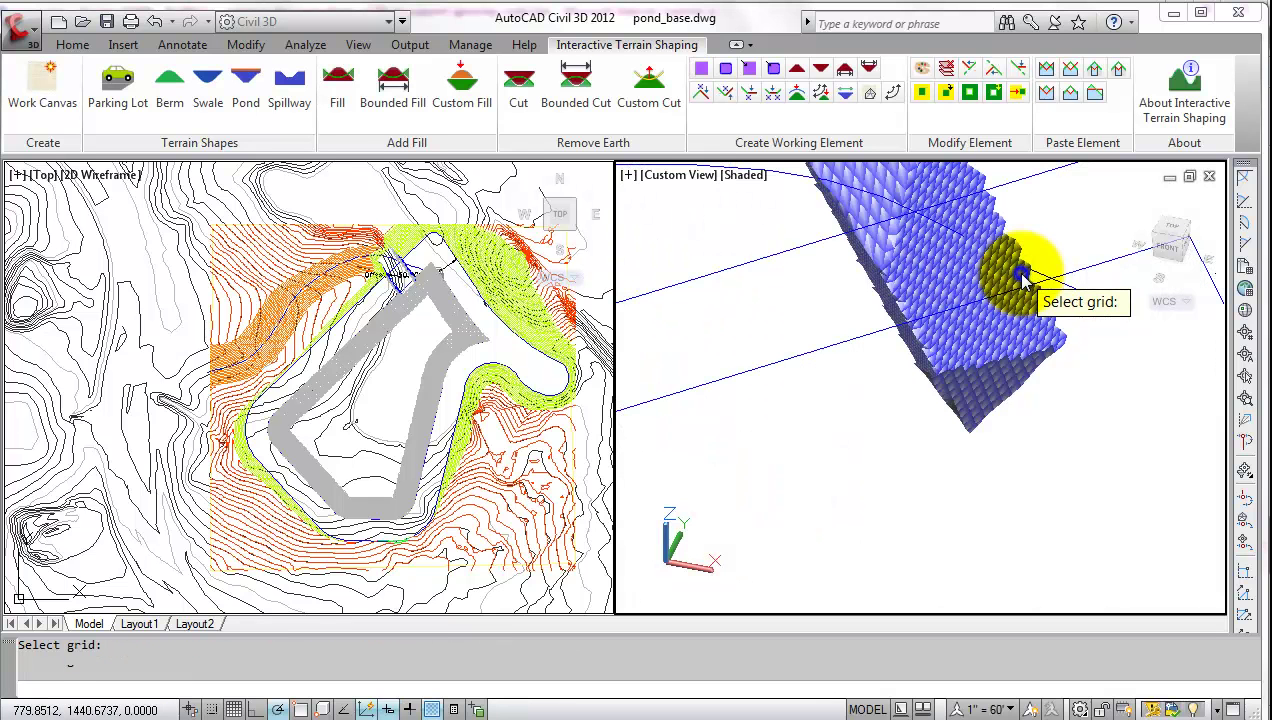
pyautogui.press('Return')
pyautogui.click(770, 458)
pyautogui.press('Return')
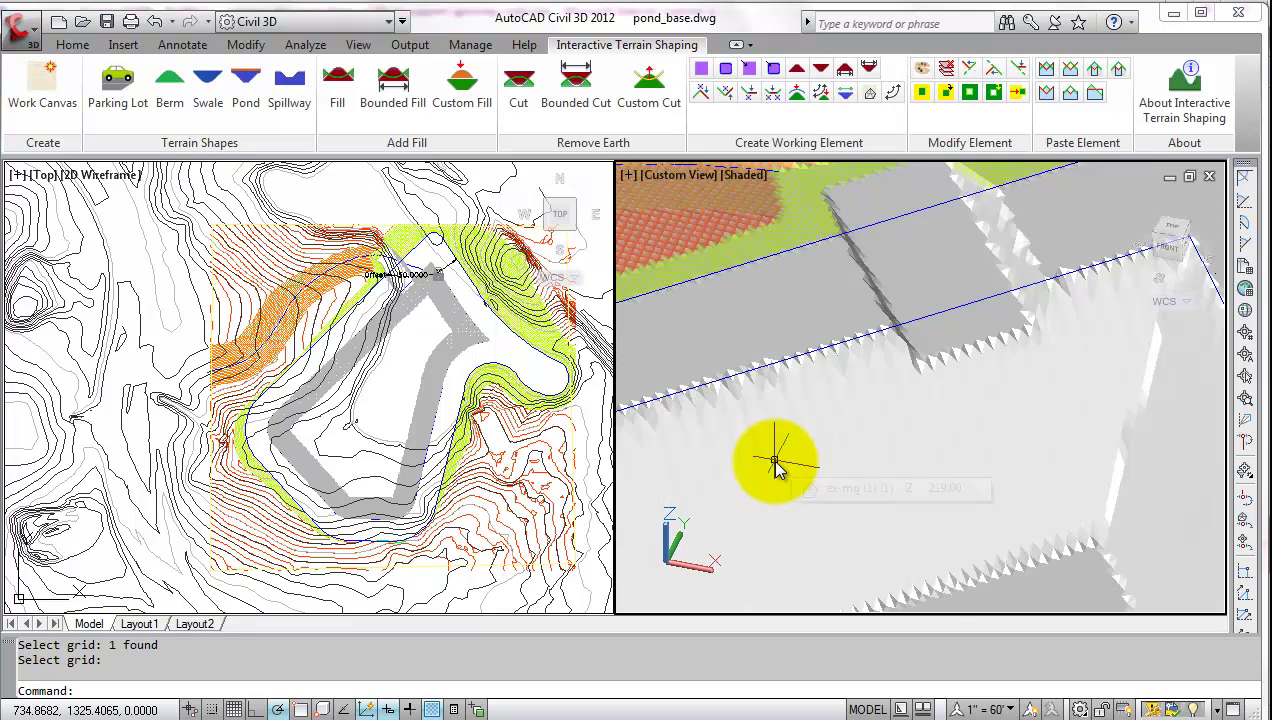
# Step: Set the swale's element color to index color 150
pyautogui.press('Return')
pyautogui.click(888, 270)
pyautogui.press('Return')
pyautogui.click(893, 319)
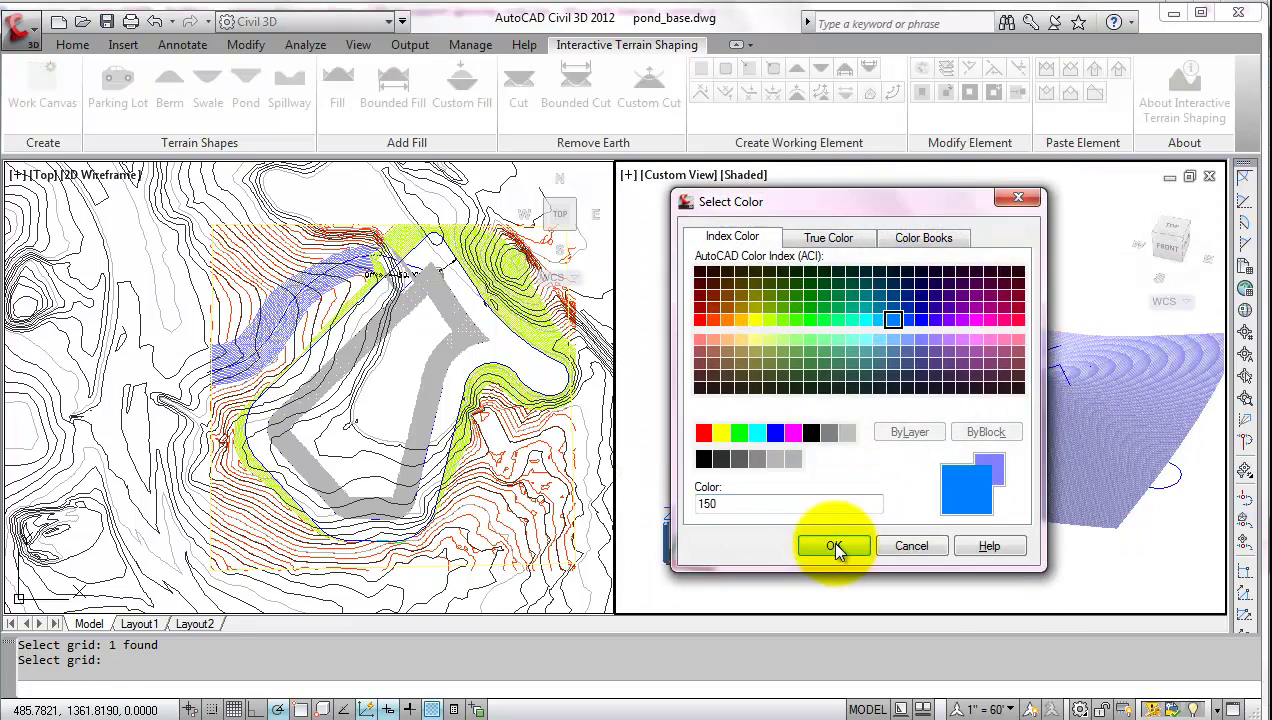
pyautogui.click(834, 548)
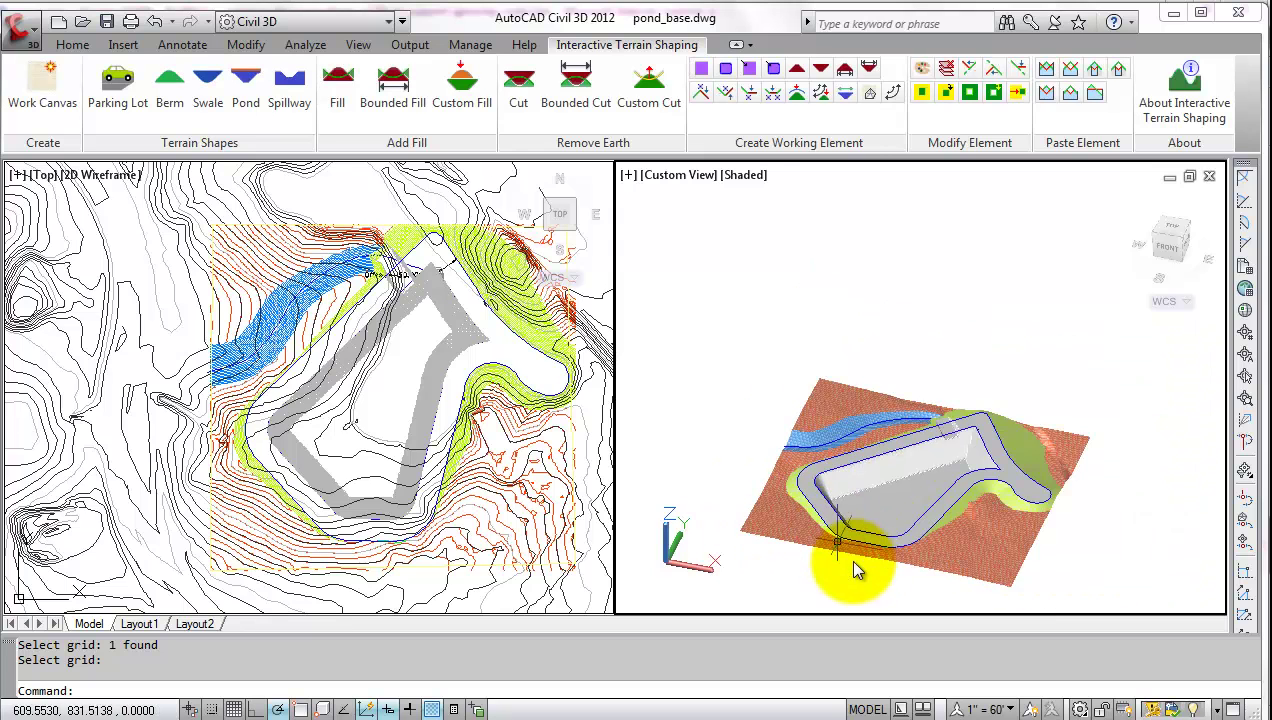
# Step: Start a pond volume calculation and select the pond's interior grid
pyautogui.scroll(3, 834, 540)
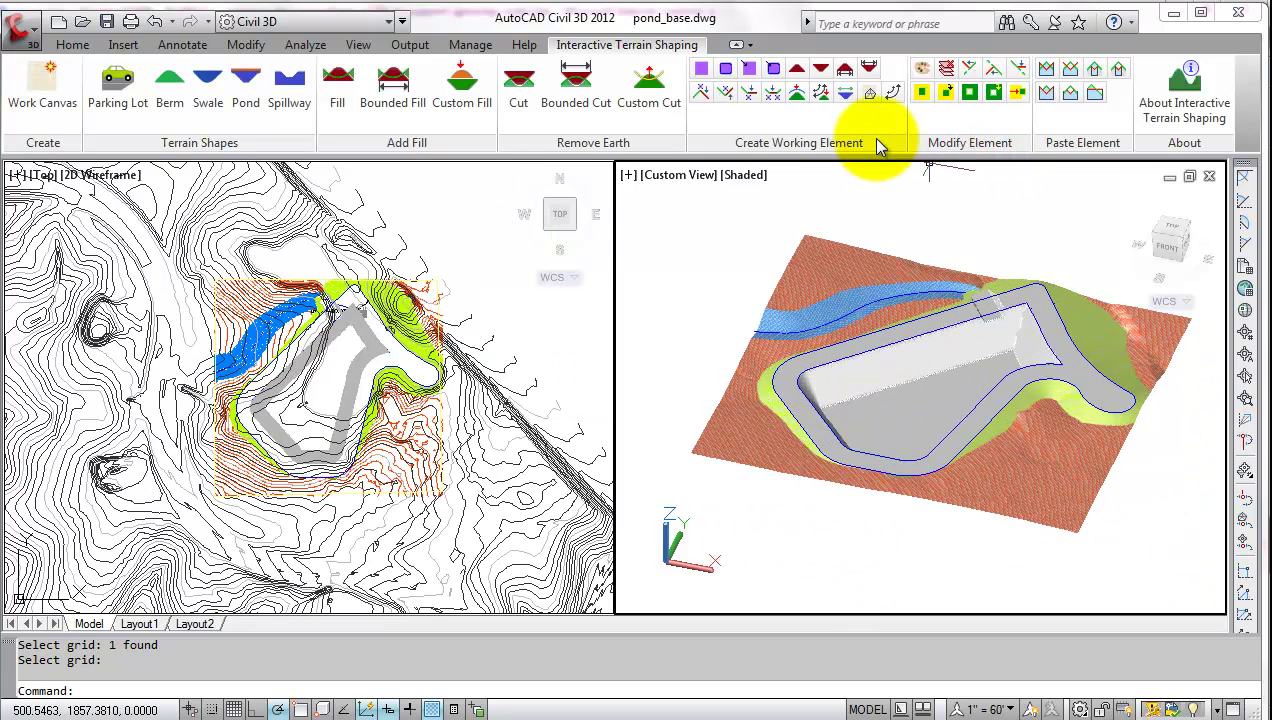
pyautogui.click(845, 94)
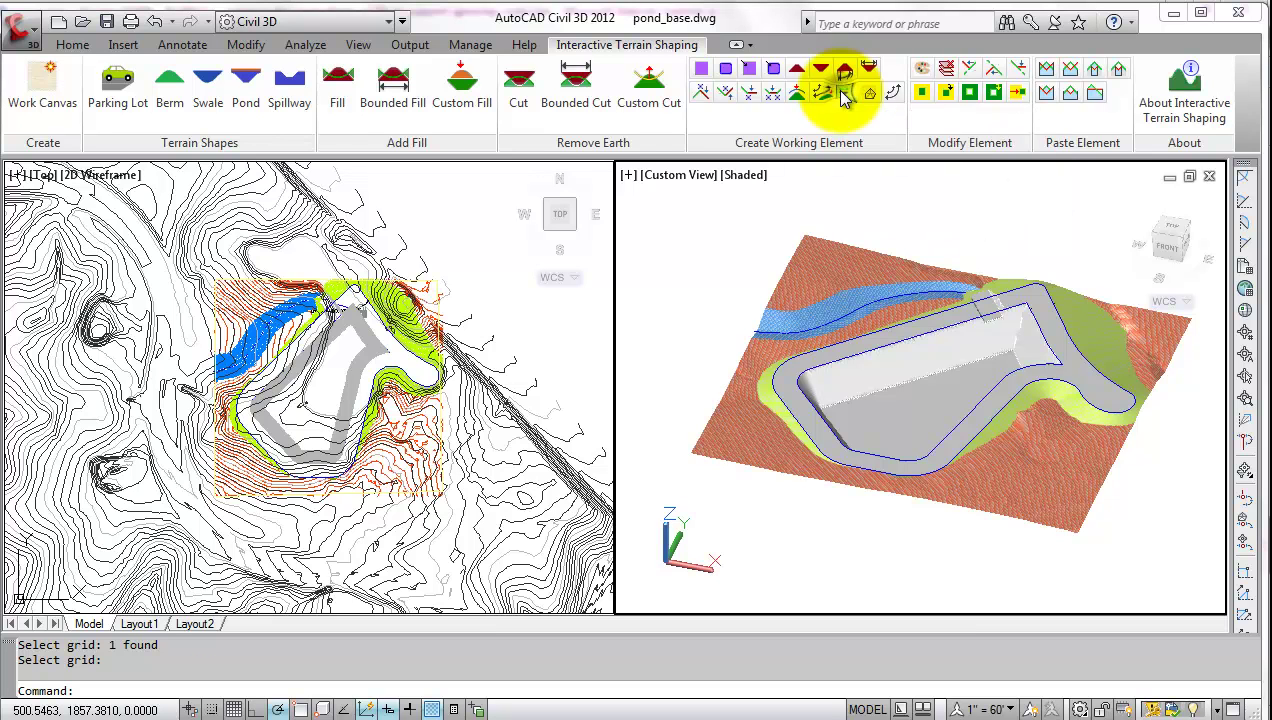
pyautogui.click(913, 415)
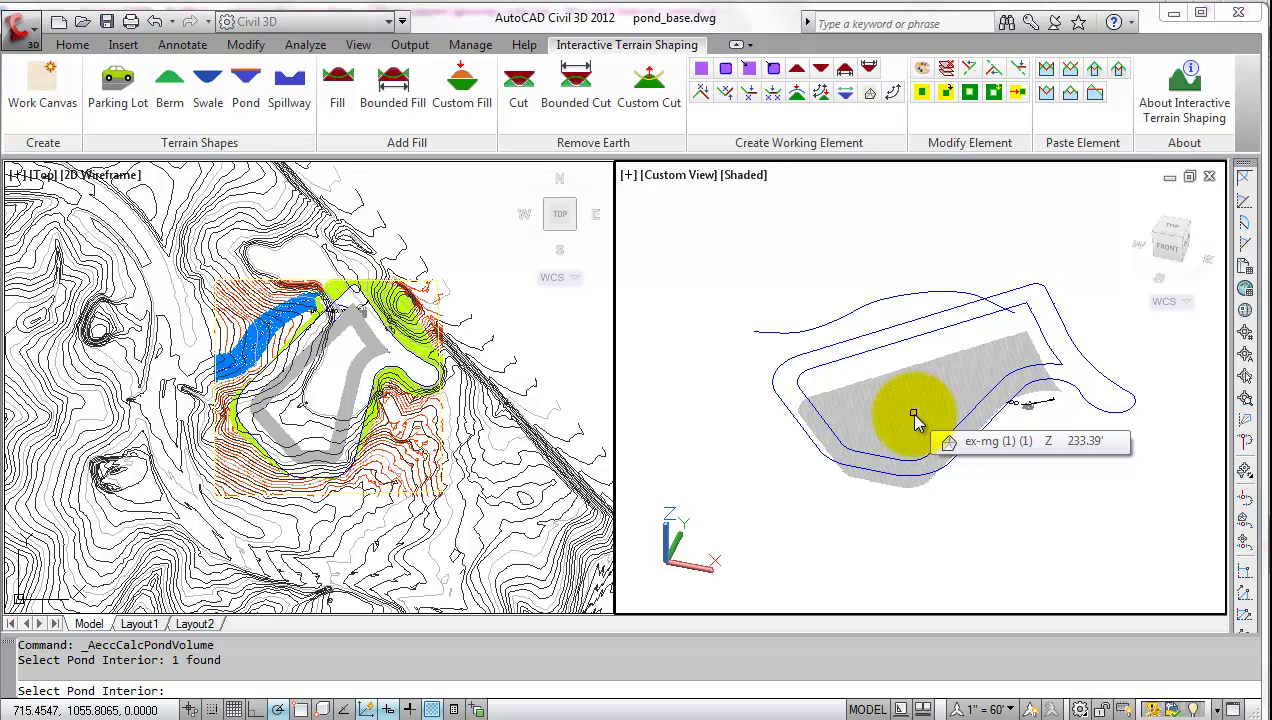
pyautogui.click(913, 415)
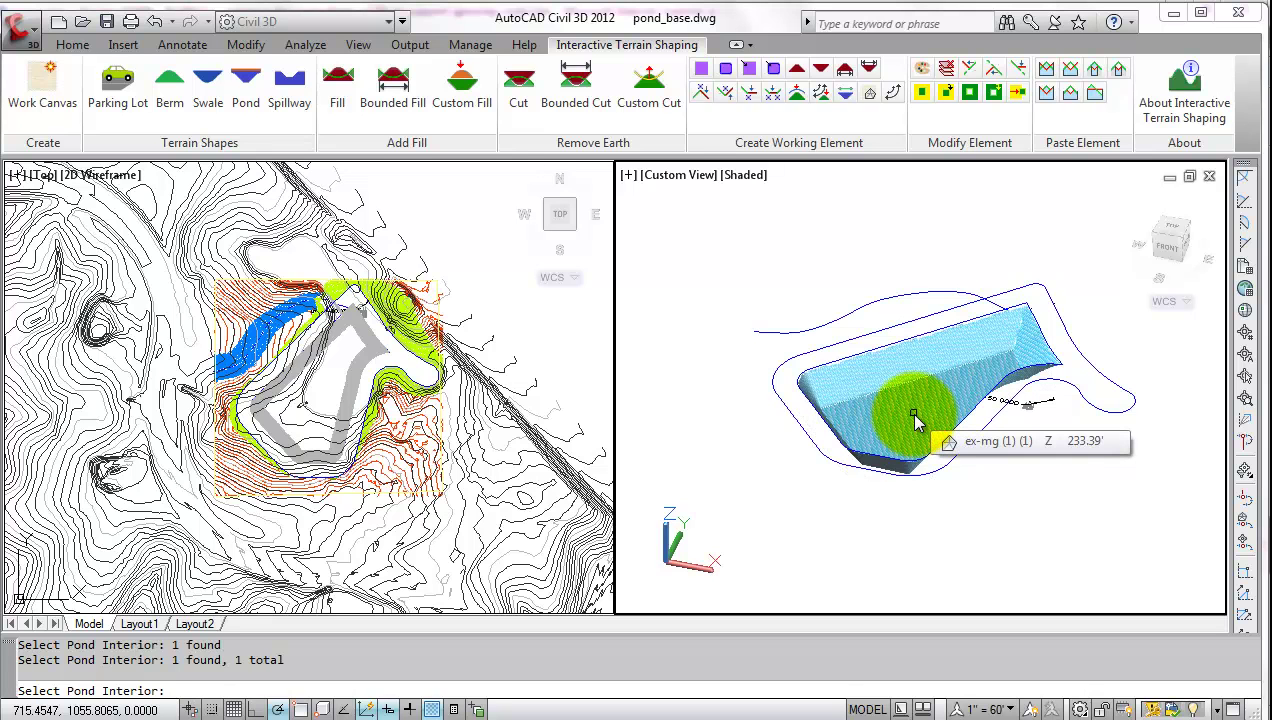
pyautogui.press('Return')
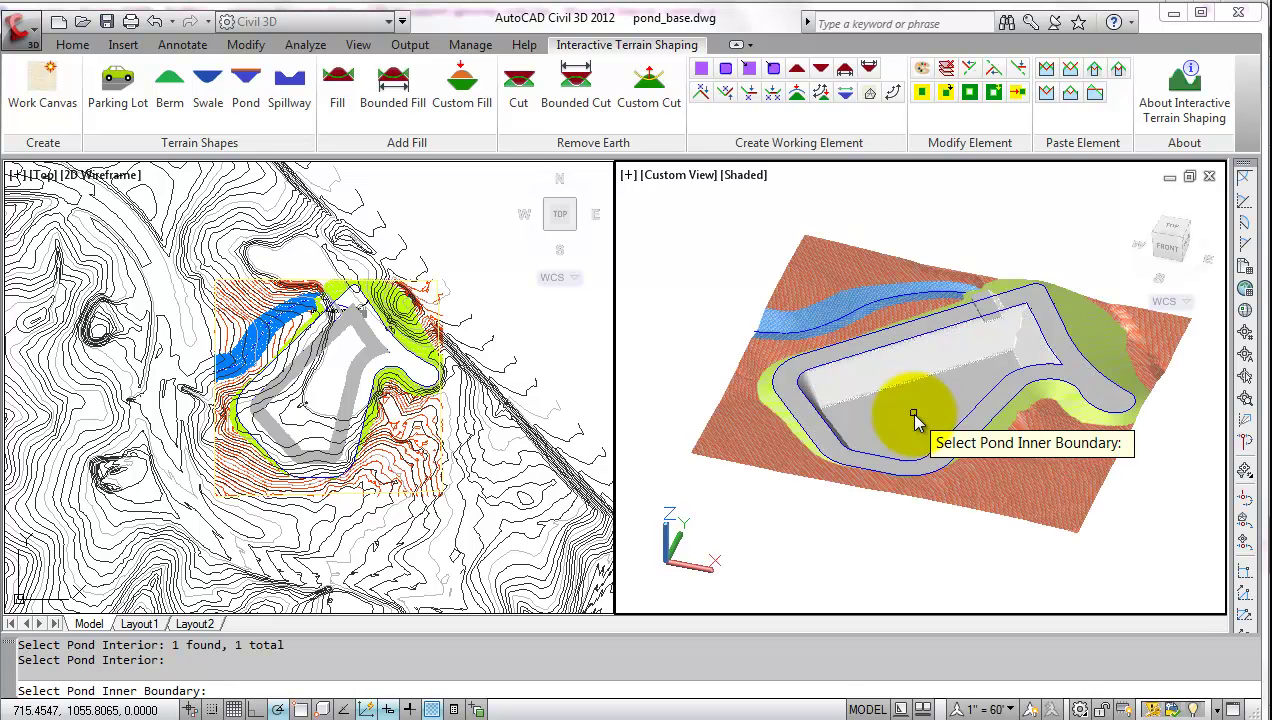
# Step: Calculate the pond volume at stage 220, using the inner blue feature line as inner boundary and a starting point just inside it
pyautogui.click(480, 284)
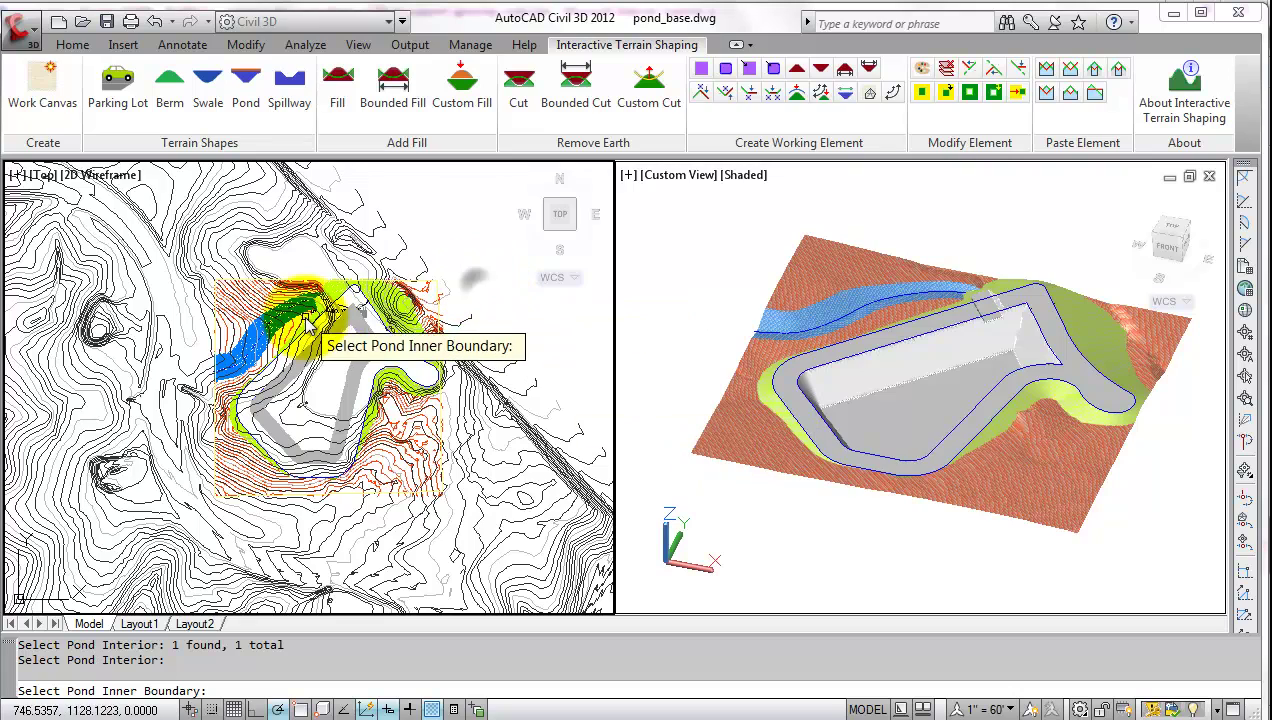
pyautogui.scroll(2, 325, 322)
pyautogui.scroll(4, 318, 315)
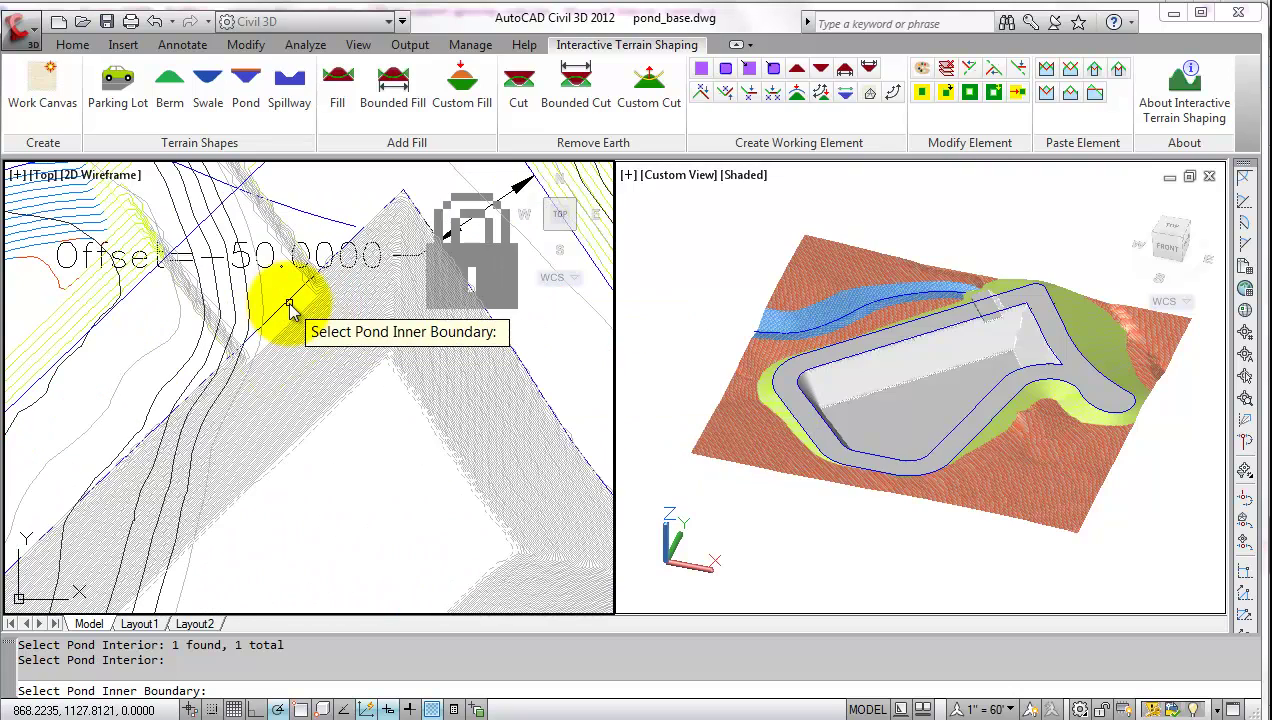
pyautogui.click(290, 303)
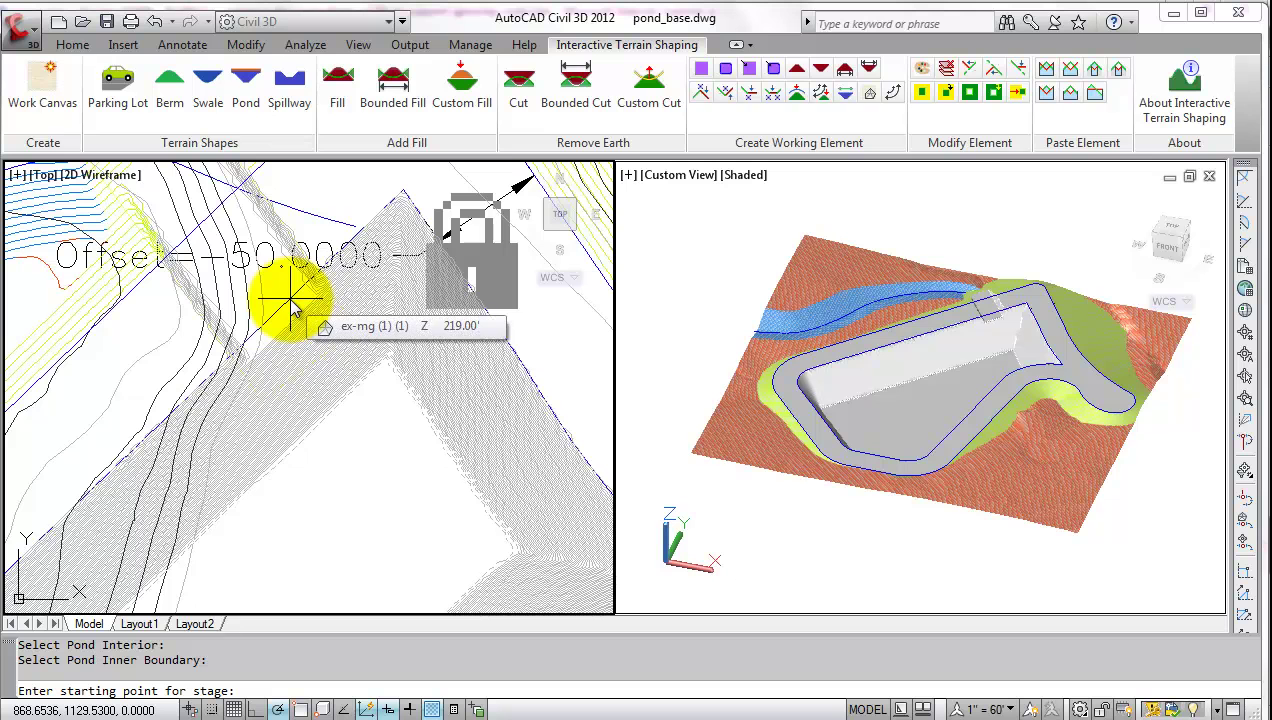
pyautogui.click(315, 341)
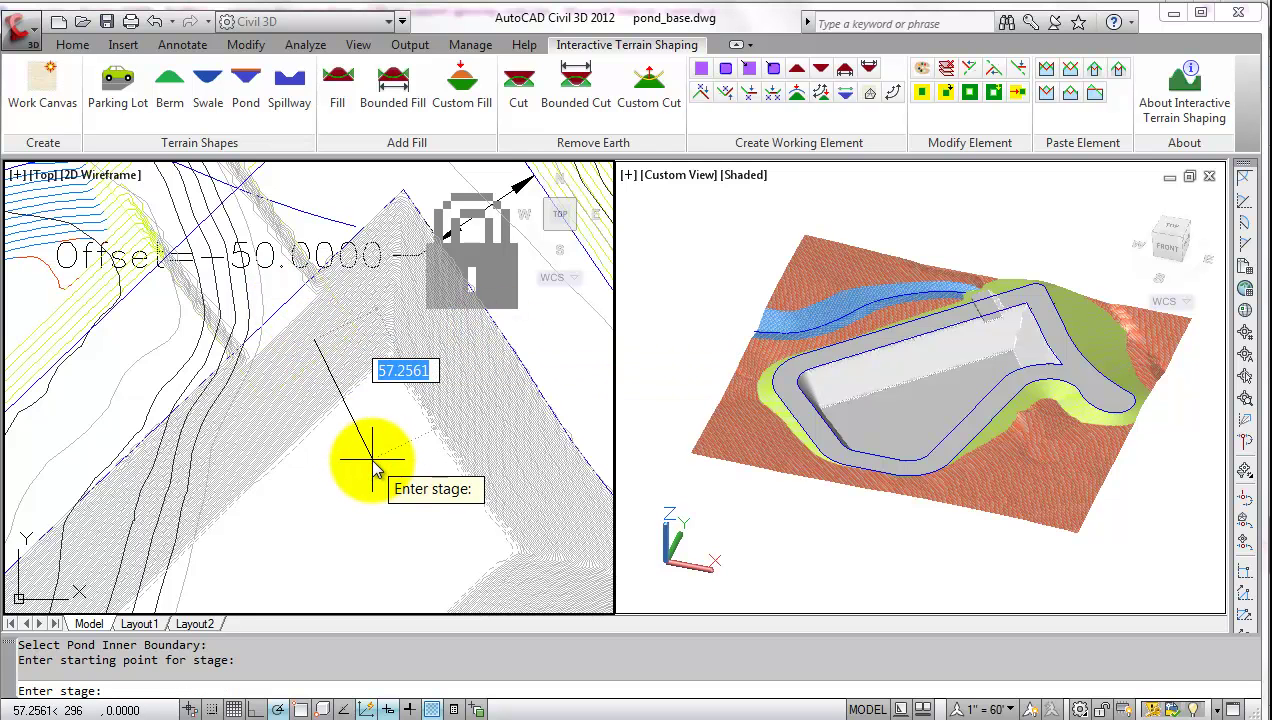
pyautogui.write('220')
pyautogui.press('Return')
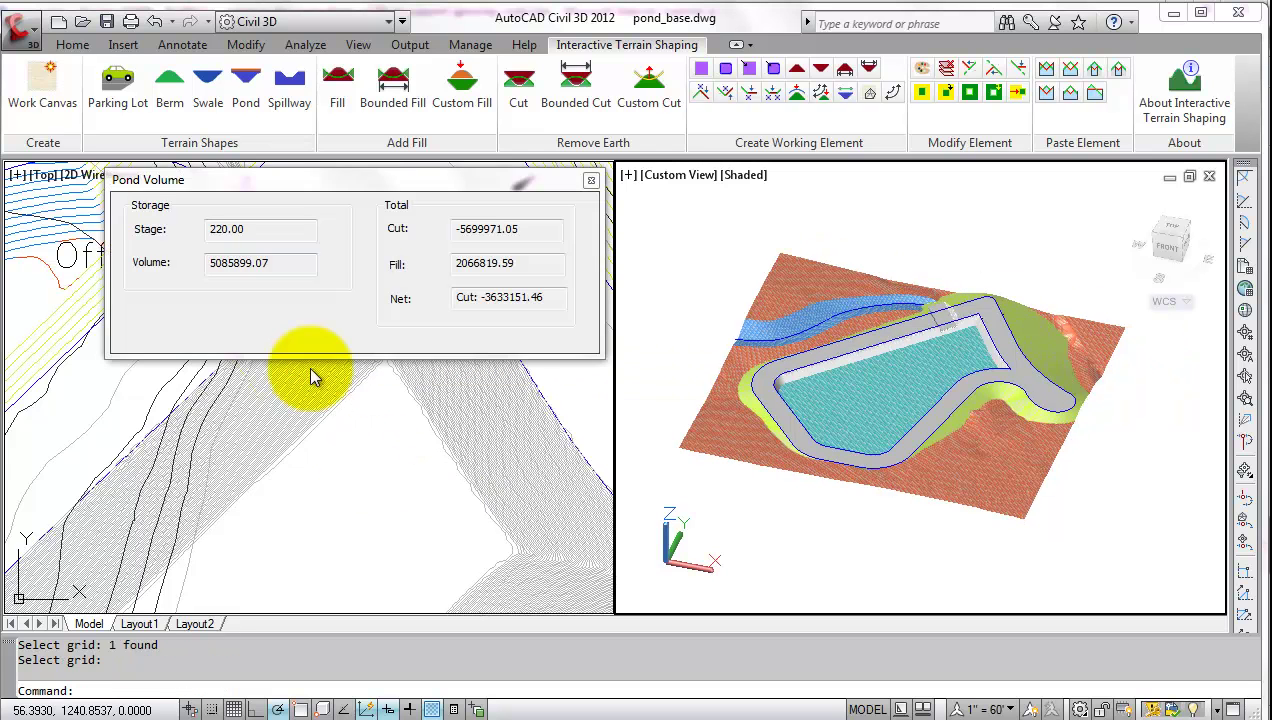
pyautogui.click(265, 232)
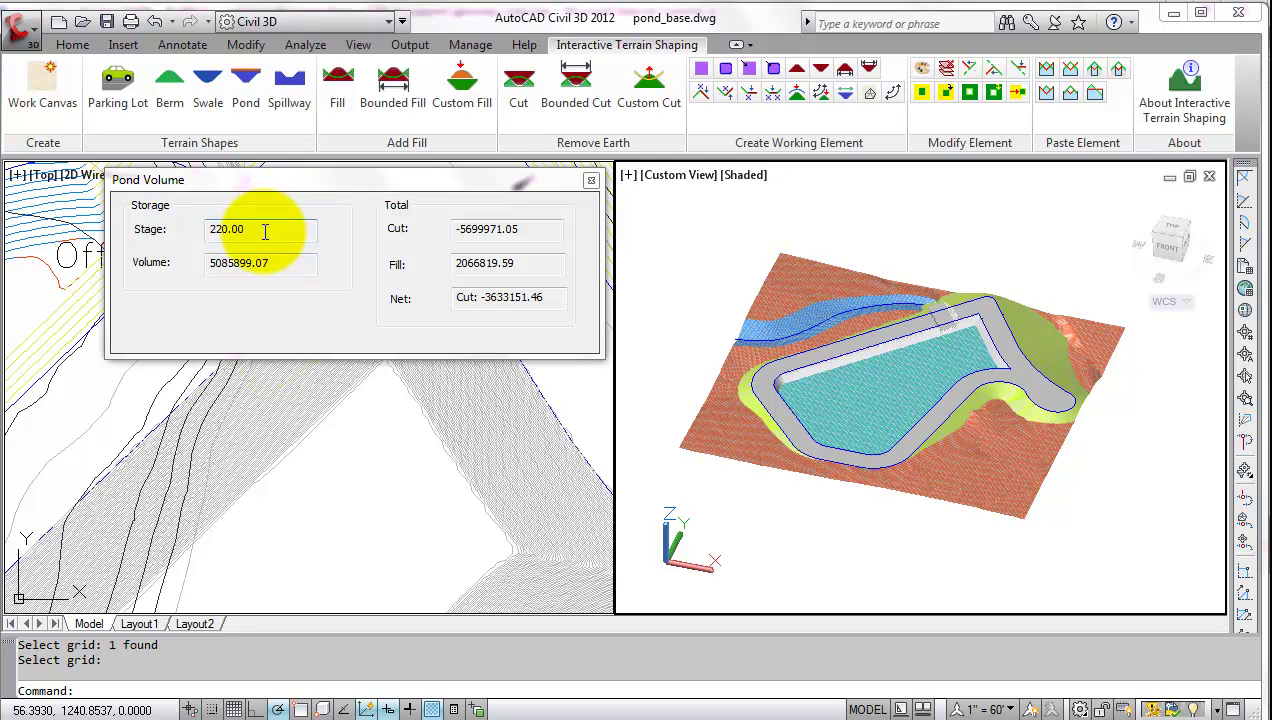
pyautogui.click(278, 264)
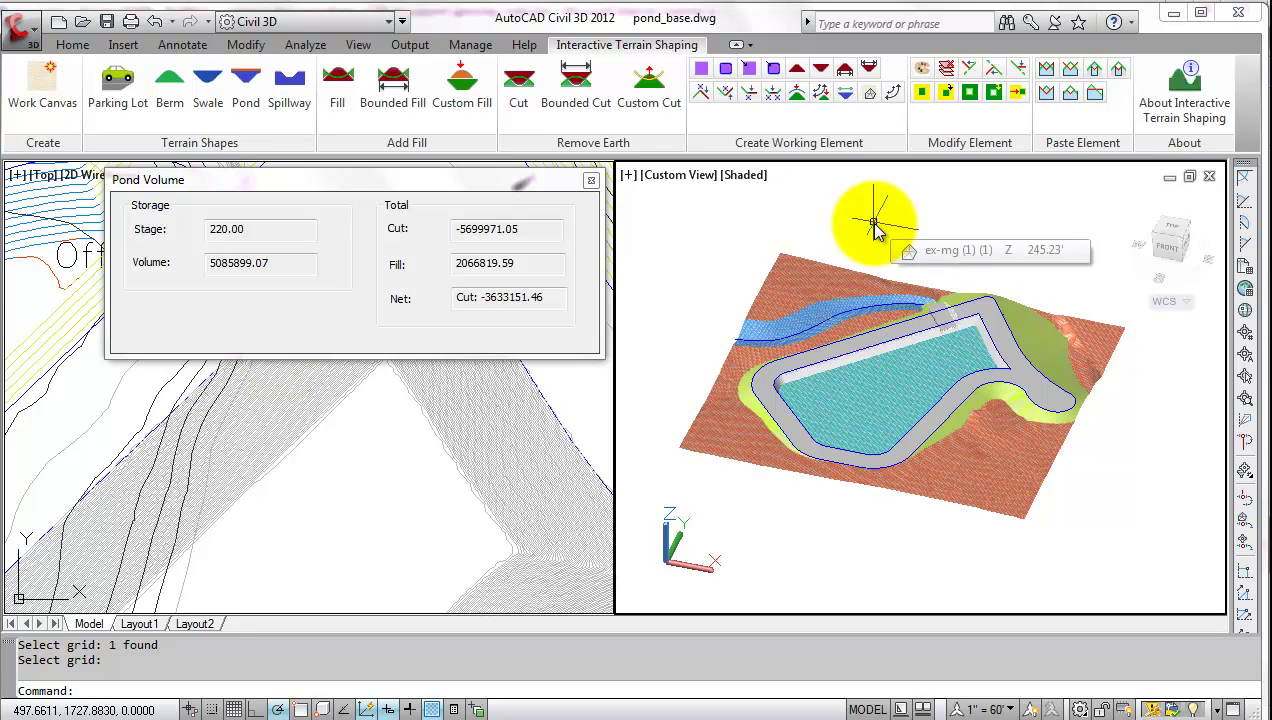
# Step: Raise the pond's water surface by 20 to calculate the storage volume at stage 240
pyautogui.click(896, 395)
pyautogui.moveTo(896, 395)
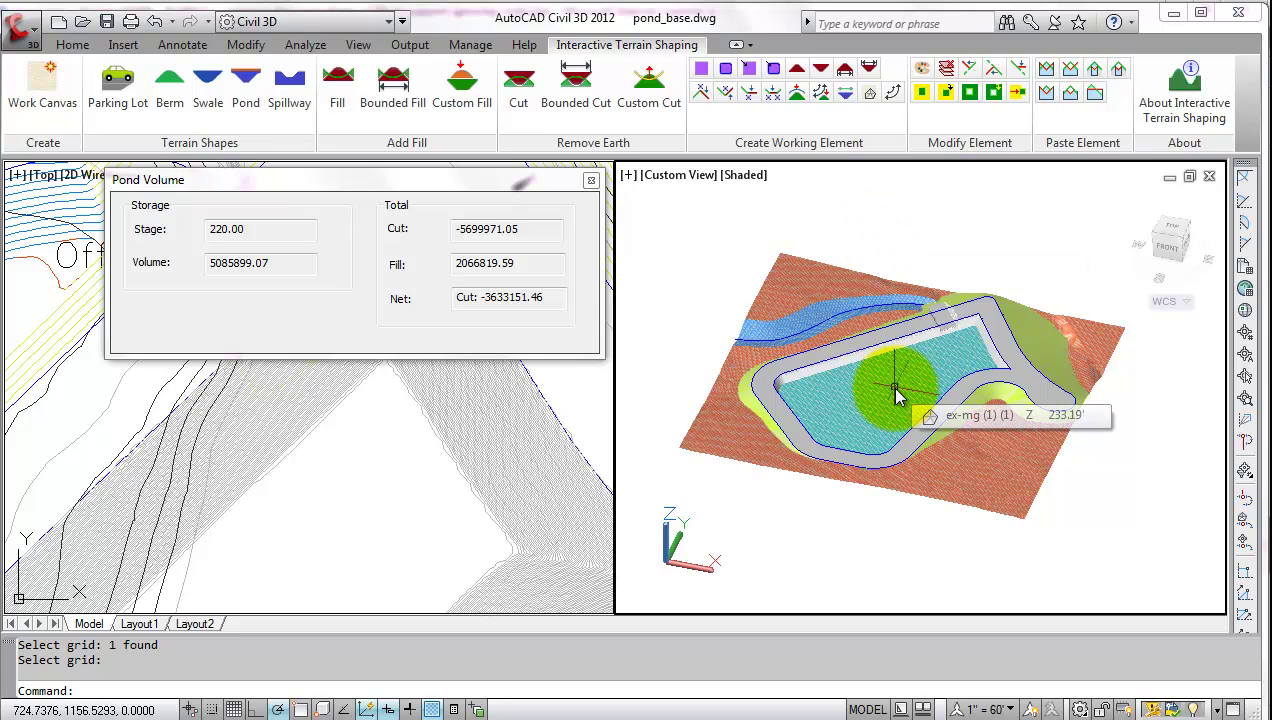
pyautogui.press('Return')
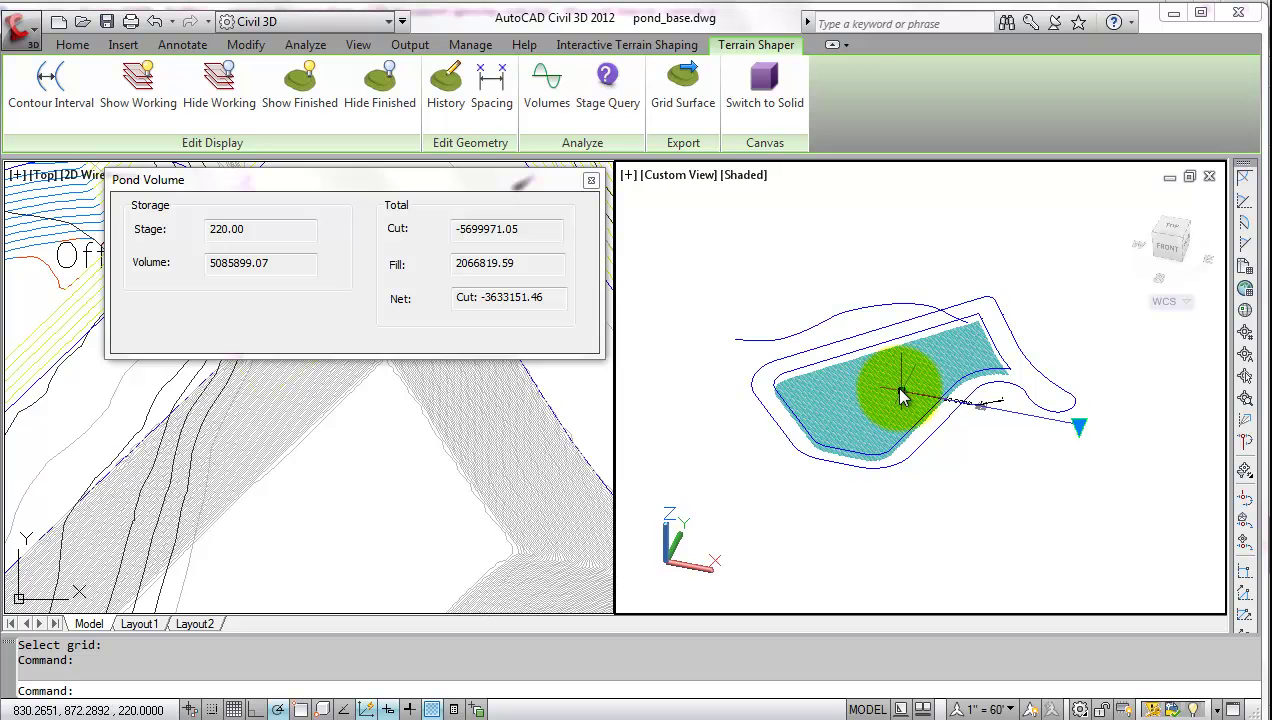
pyautogui.click(902, 397)
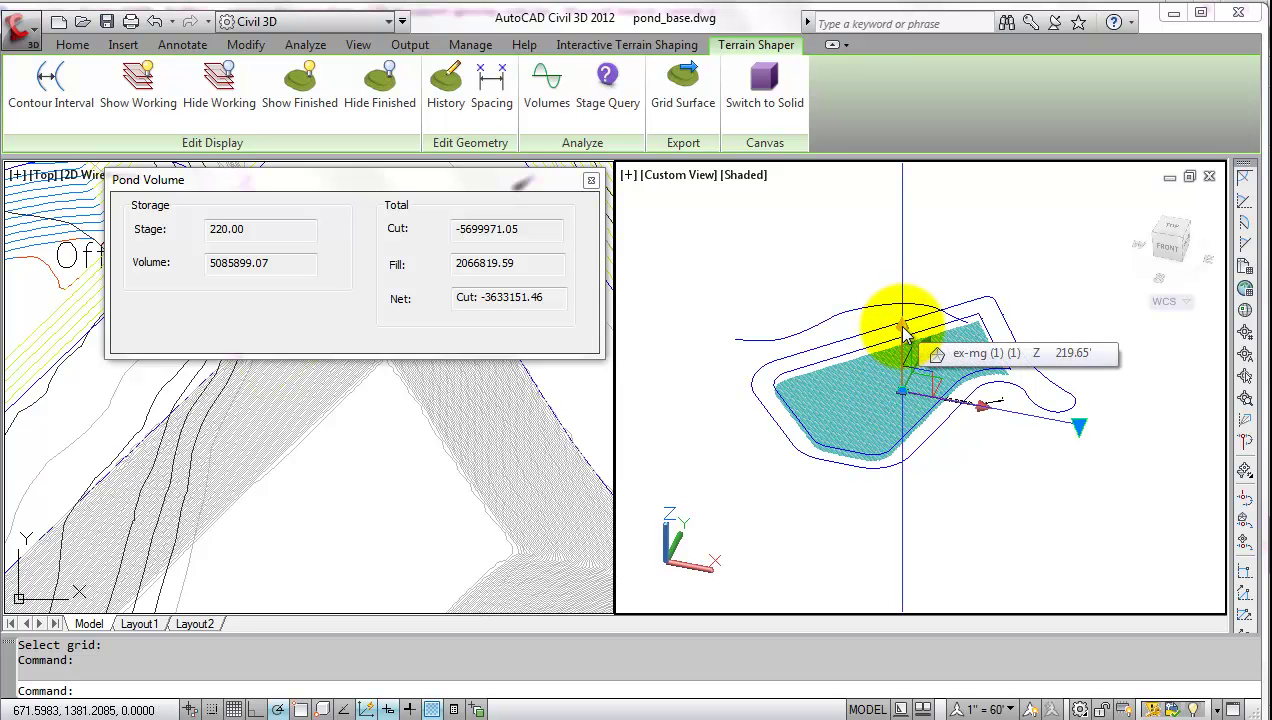
pyautogui.click(905, 337)
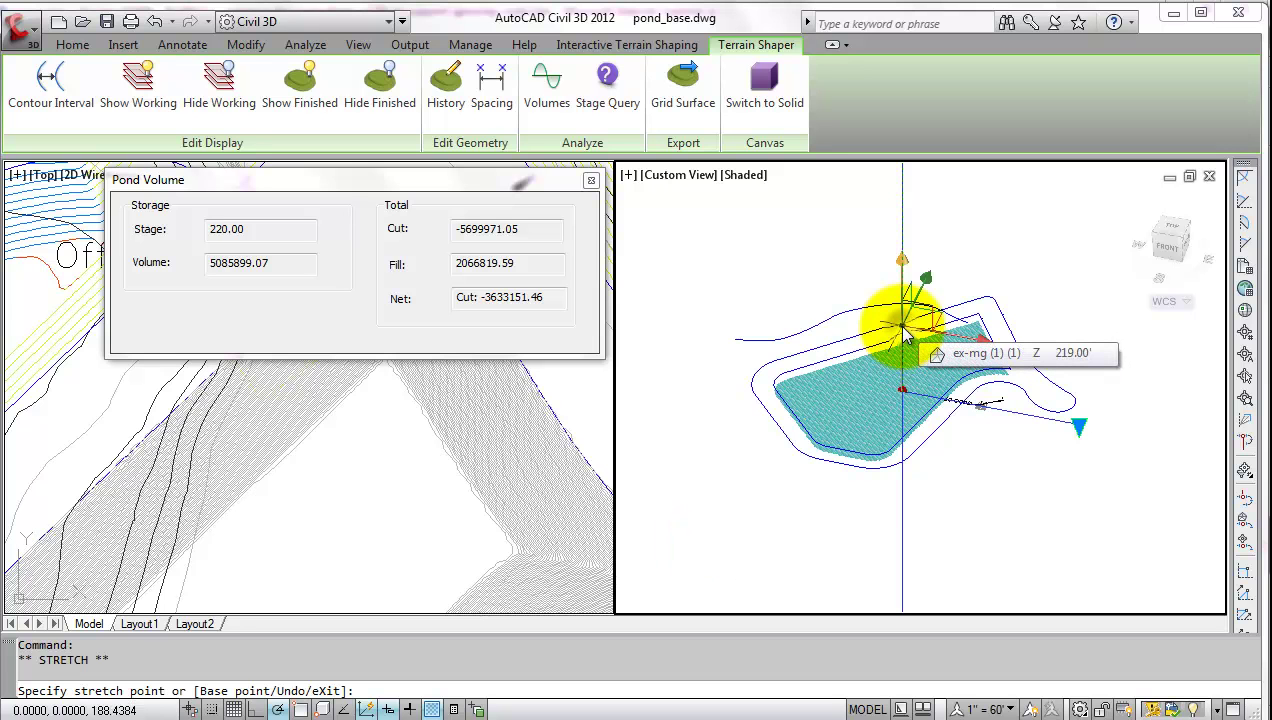
pyautogui.write('20')
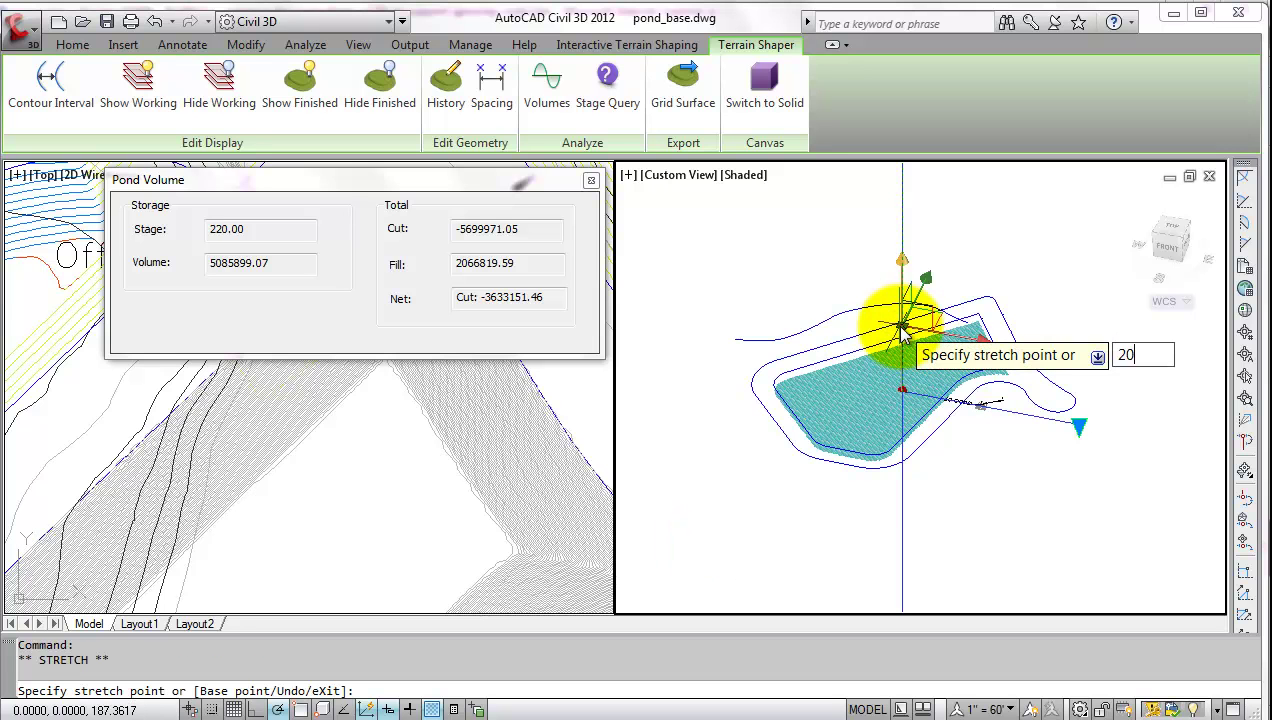
pyautogui.press('Return')
pyautogui.press('Escape')
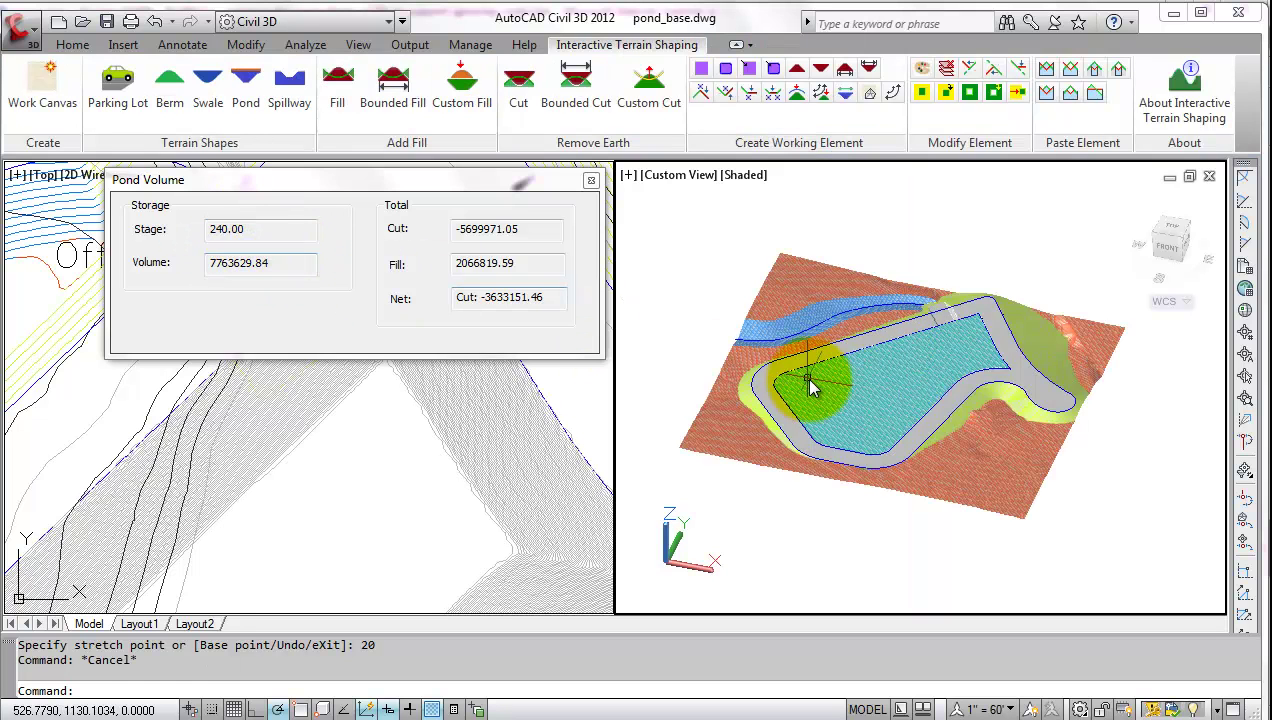
# Step: Lower the pond's water surface by 5 to recalculate the storage volume
pyautogui.click(881, 391)
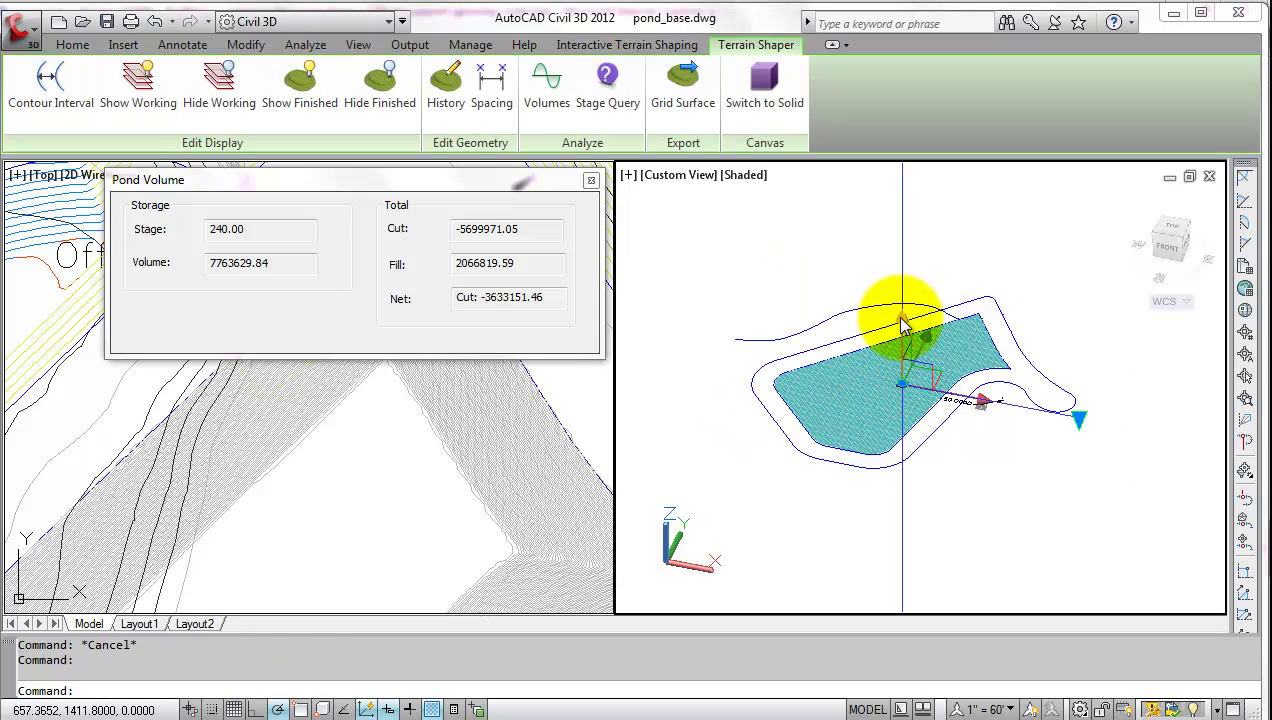
pyautogui.click(903, 322)
pyautogui.write('-5')
pyautogui.press('Return')
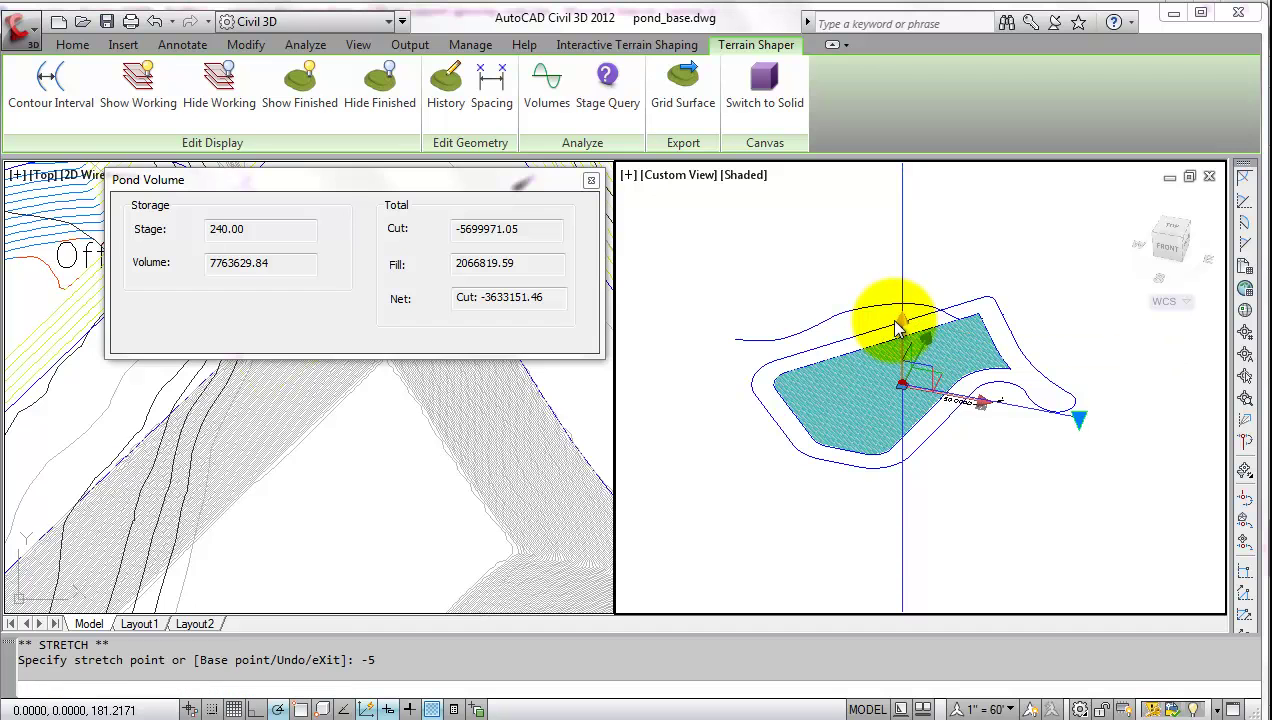
pyautogui.press('Escape')
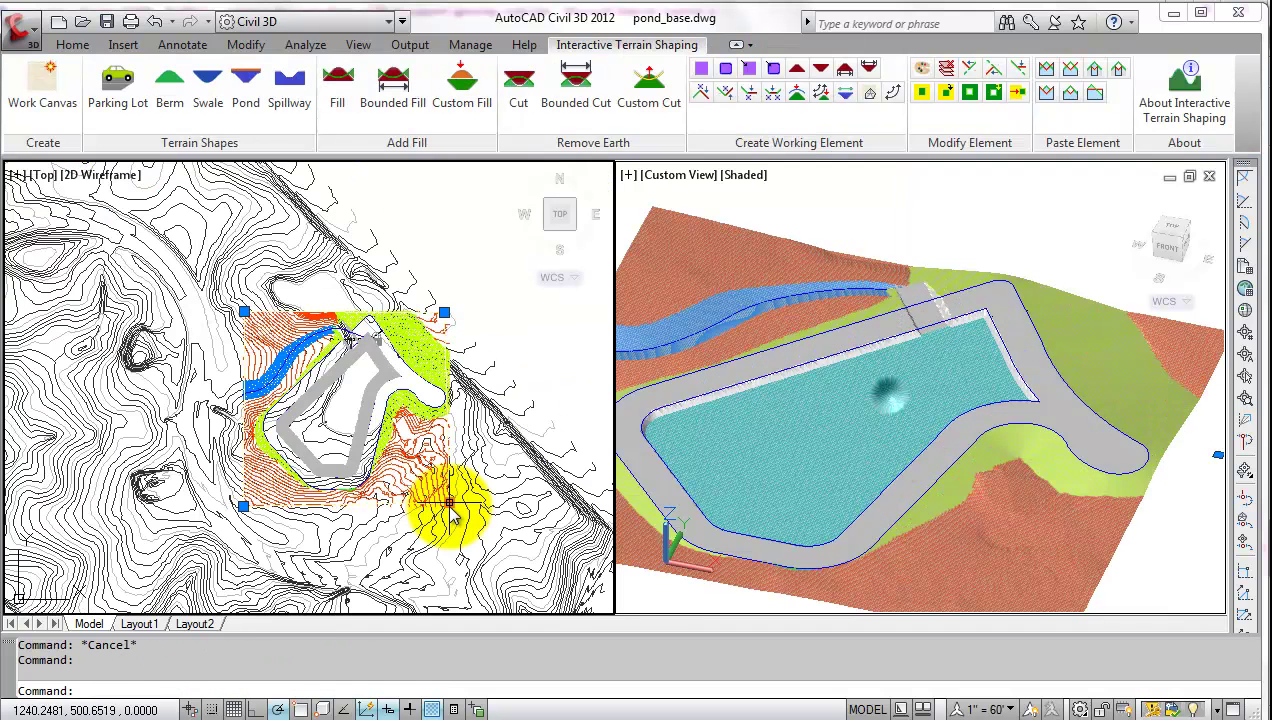
# Step: Stretch the terrain canvas's southeast corner about 200 units east in the plan view to enlarge the work area
pyautogui.click(449, 503)
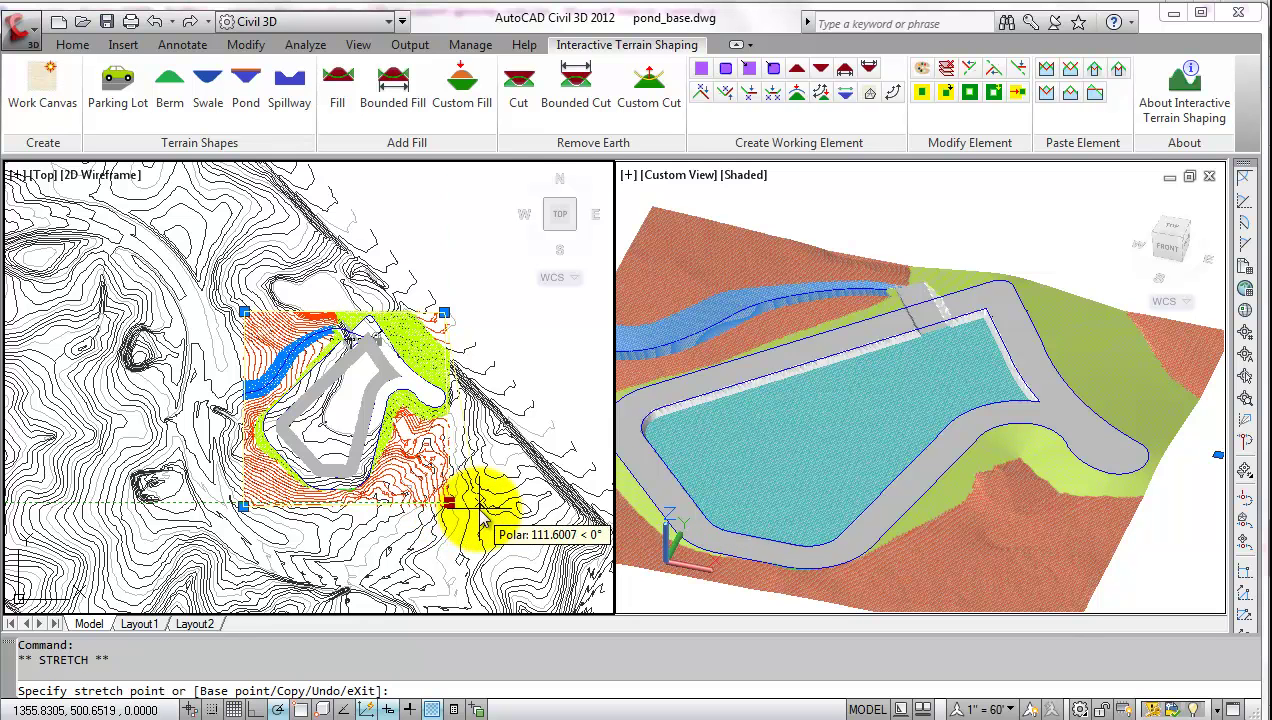
pyautogui.click(501, 516)
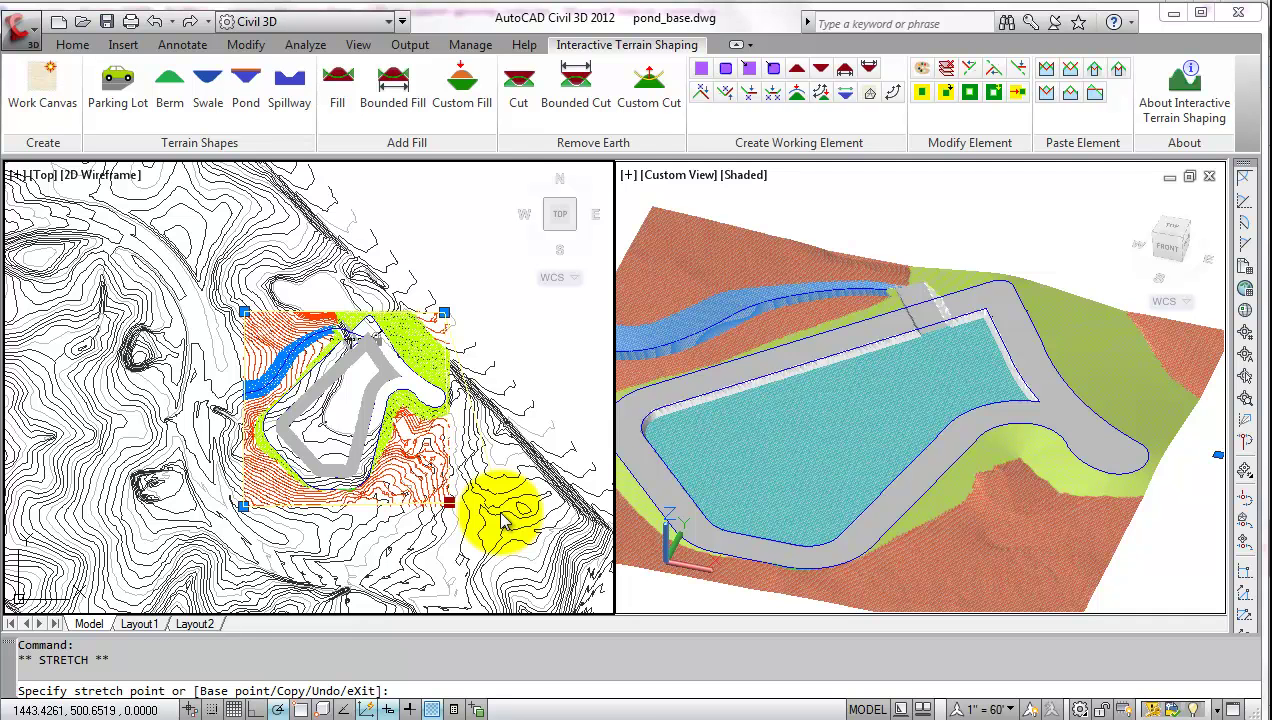
pyautogui.click(500, 508)
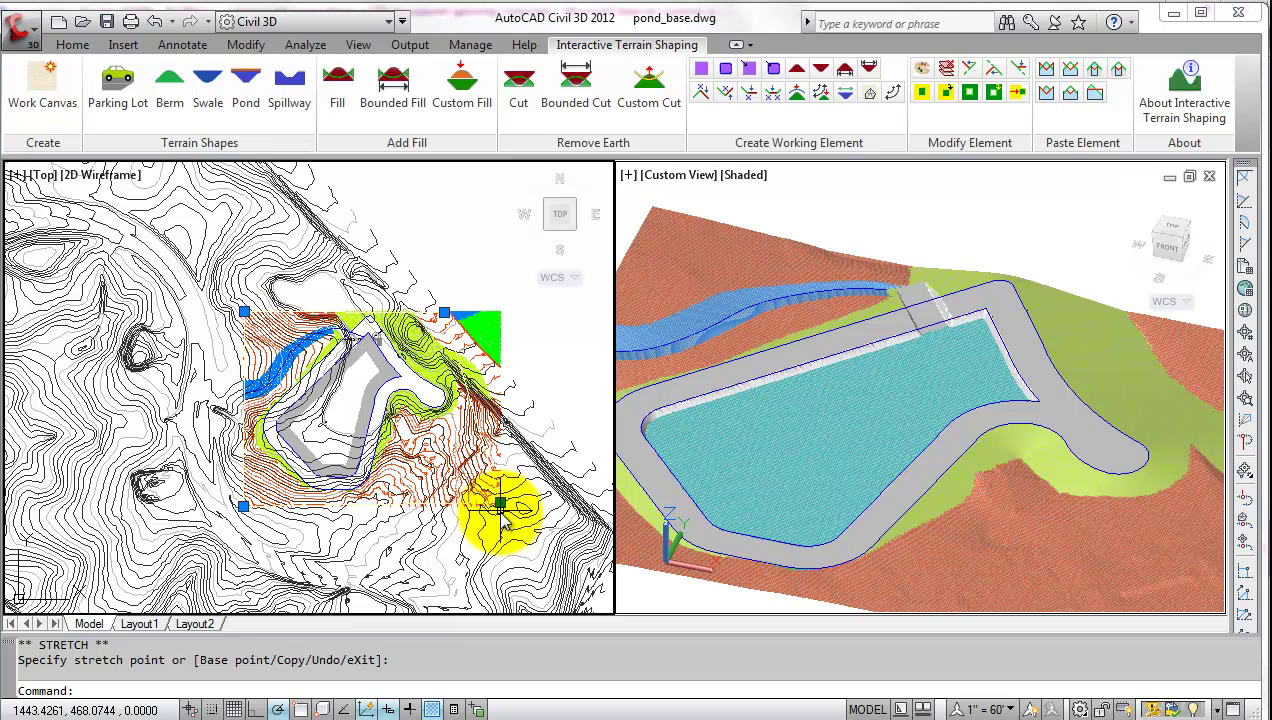
pyautogui.moveTo(829, 227)
pyautogui.keyDown('shift'); pyautogui.mouseDown(button='middle')
pyautogui.moveTo(761, 352)
pyautogui.moveTo(1012, 312)
pyautogui.mouseUp(button='middle'); pyautogui.keyUp('shift')
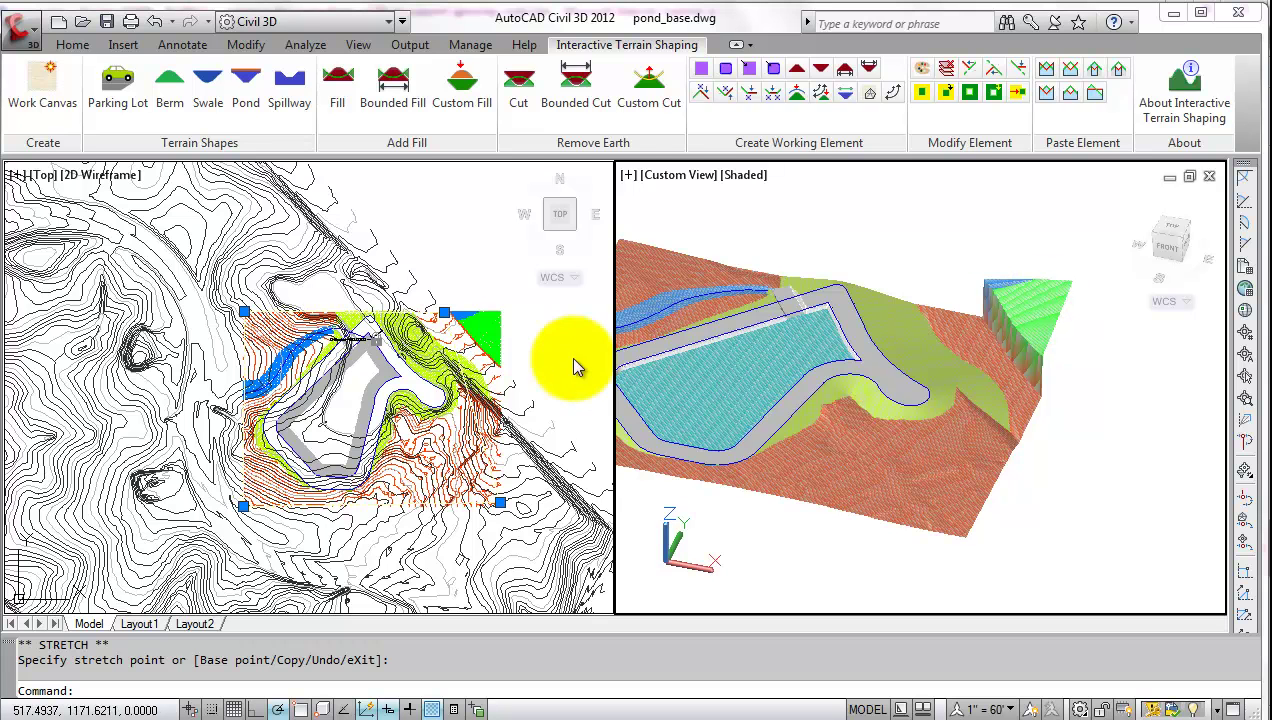
pyautogui.click(503, 286)
pyautogui.press('Escape')
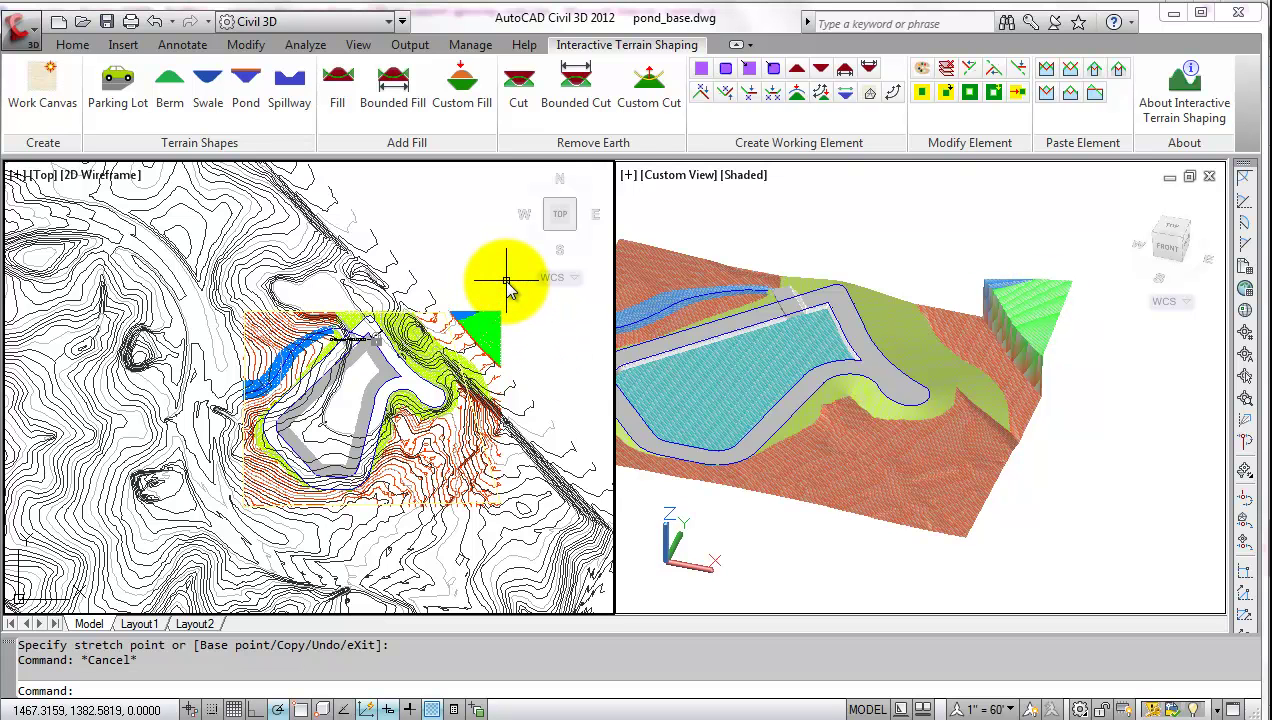
# Step: Set the terrain canvas's grid spacing to 6
pyautogui.click(498, 341)
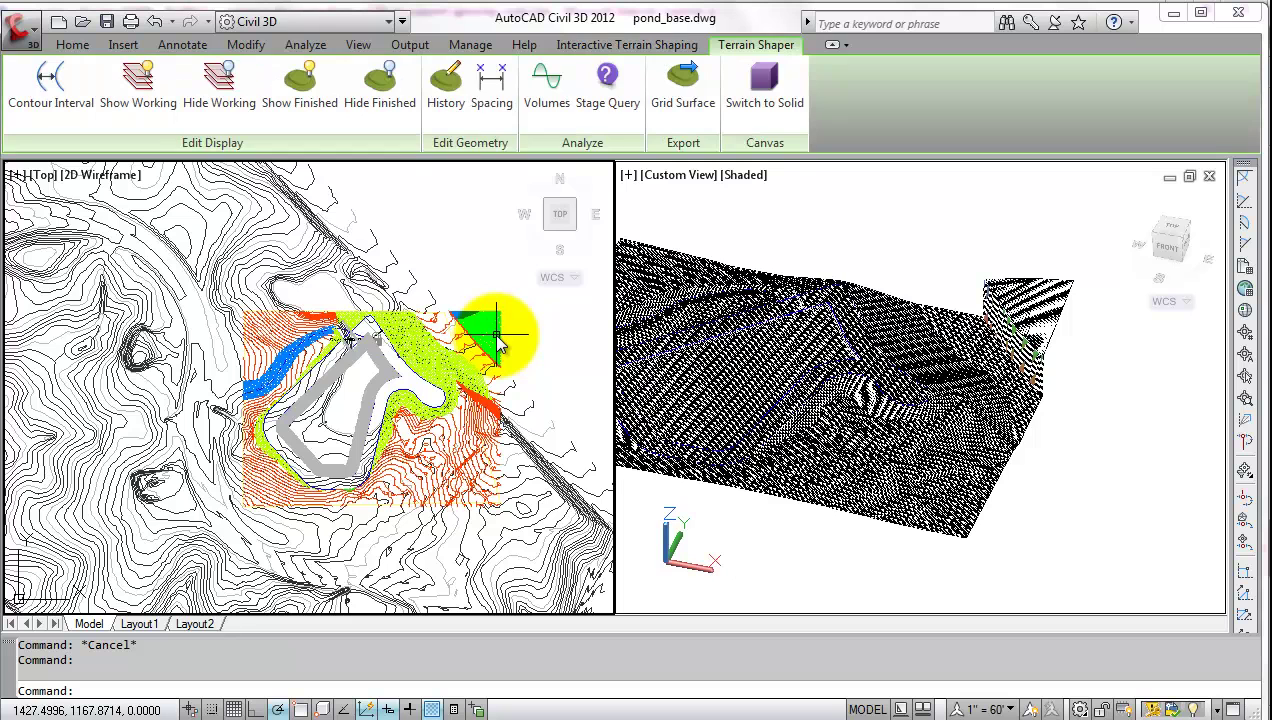
pyautogui.click(492, 95)
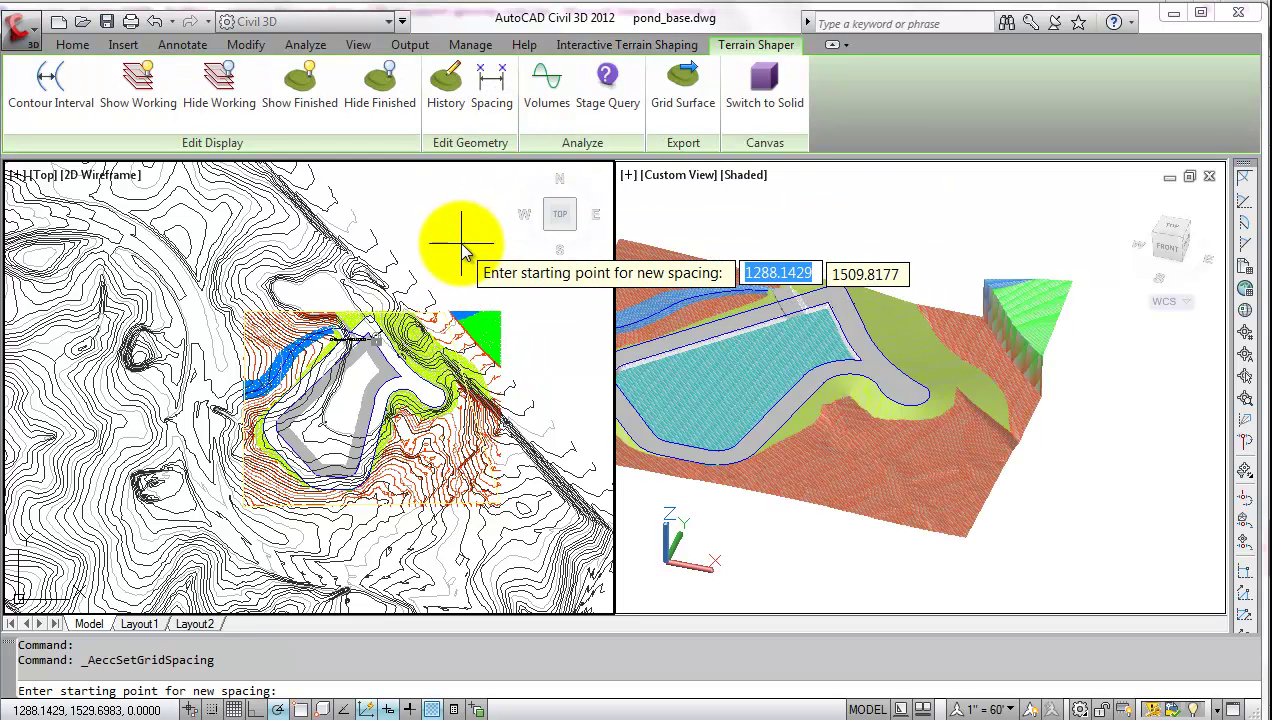
pyautogui.click(458, 245)
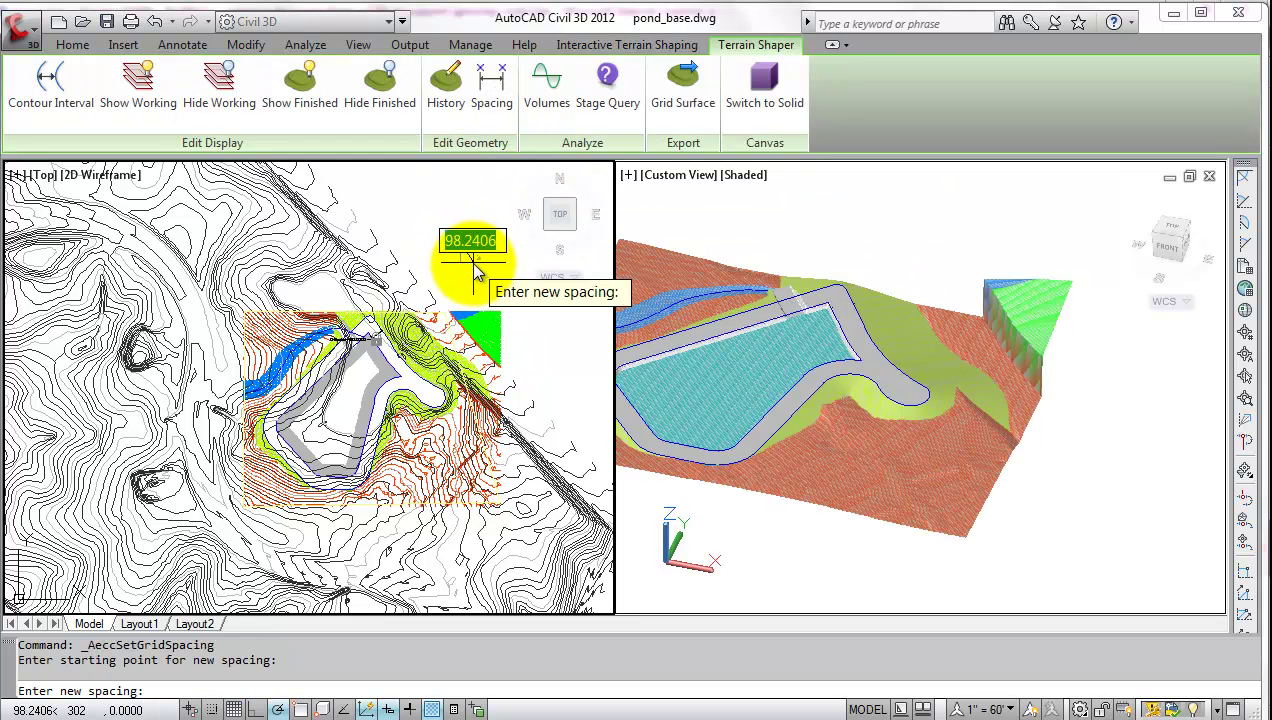
pyautogui.press('Return')
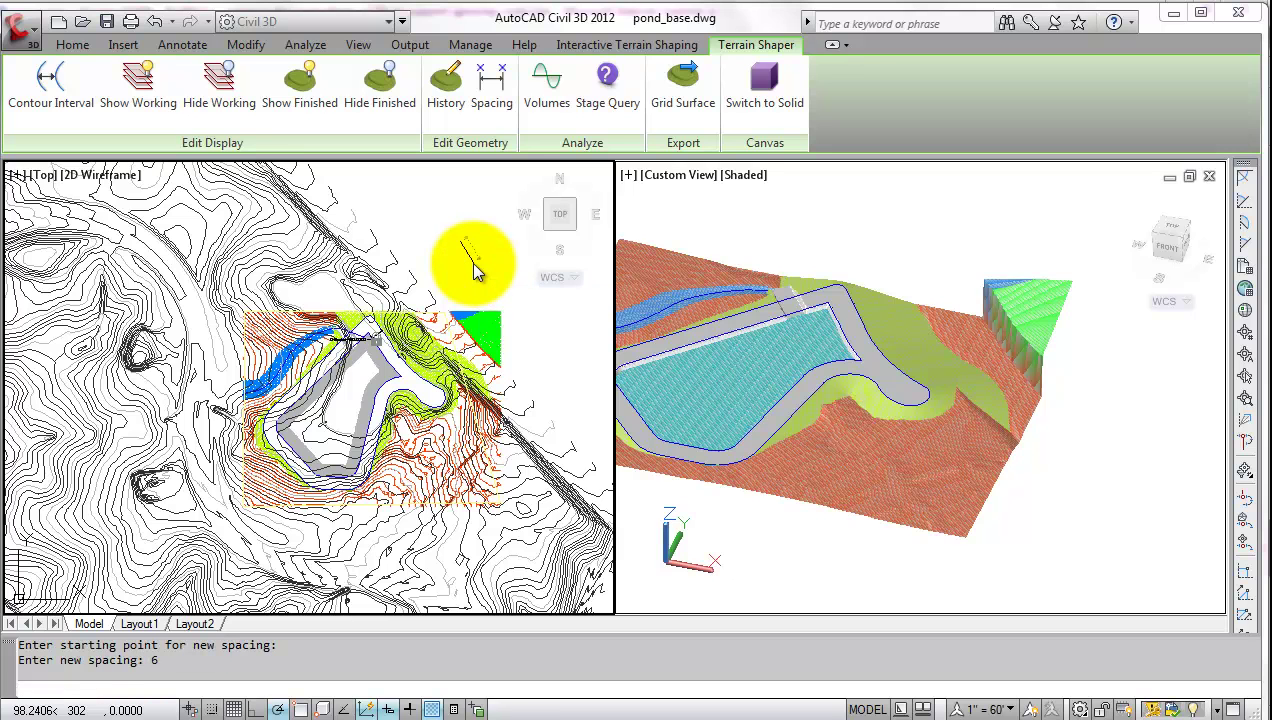
pyautogui.press('Escape')
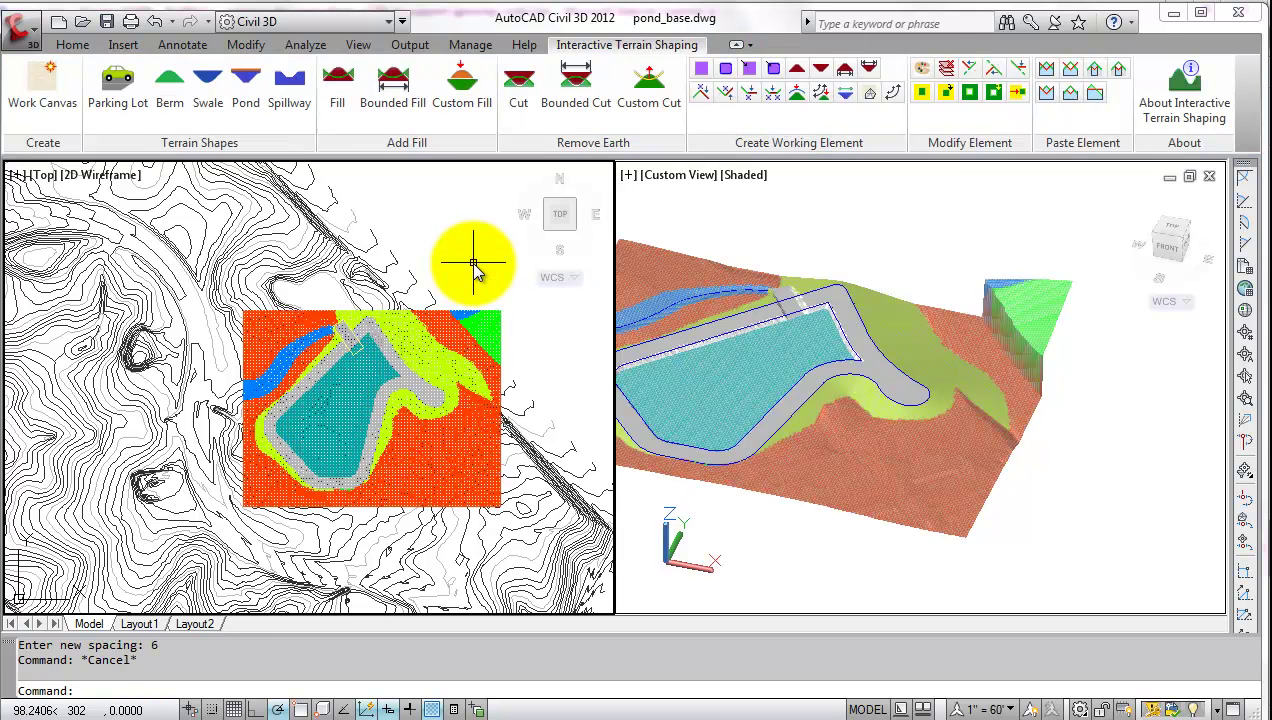
# Step: Stretch the canvas's southeast corner about 475 units farther east, past the edge of the existing contours
pyautogui.click(877, 476)
pyautogui.click(307, 433)
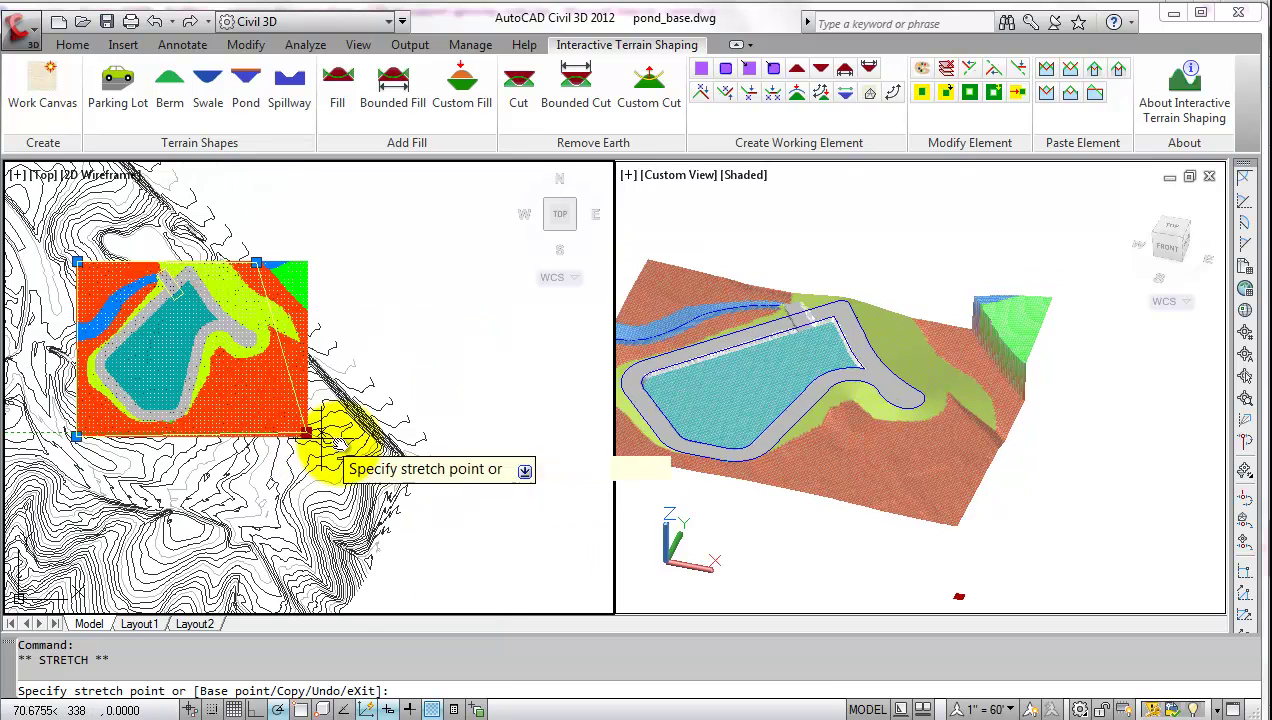
pyautogui.click(408, 437)
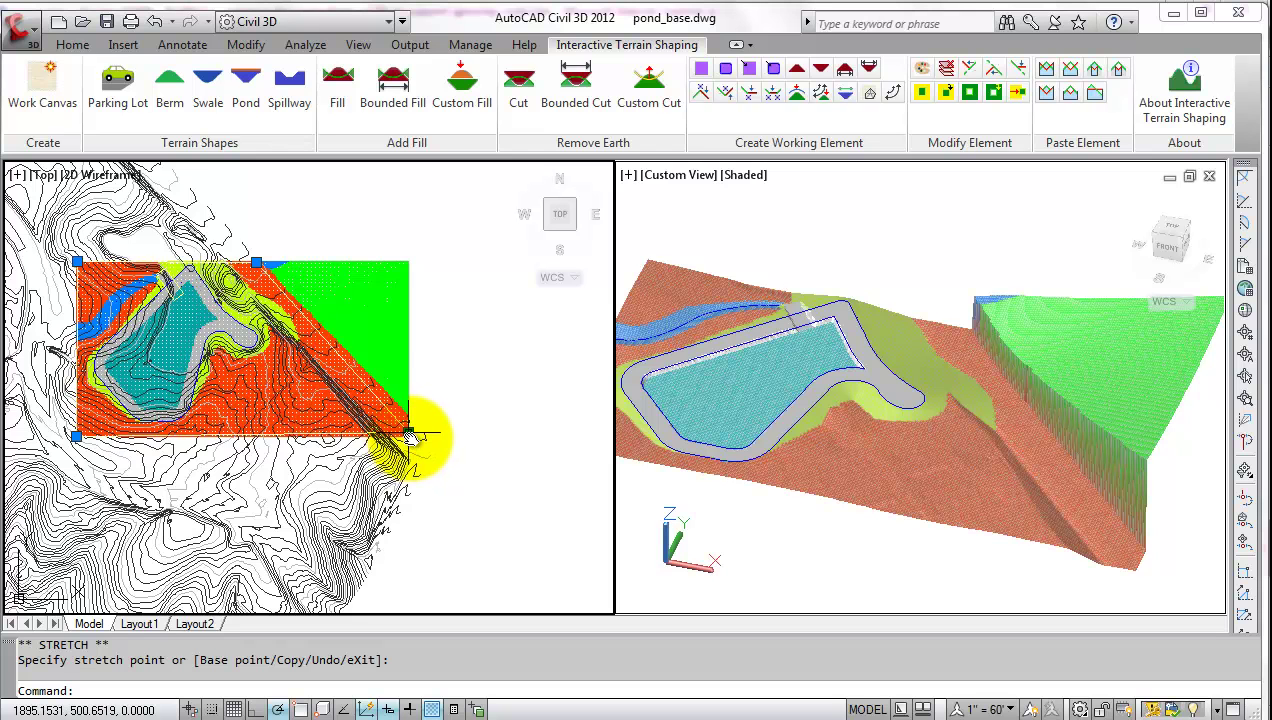
pyautogui.scroll(1, 408, 437)
pyautogui.click(407, 433)
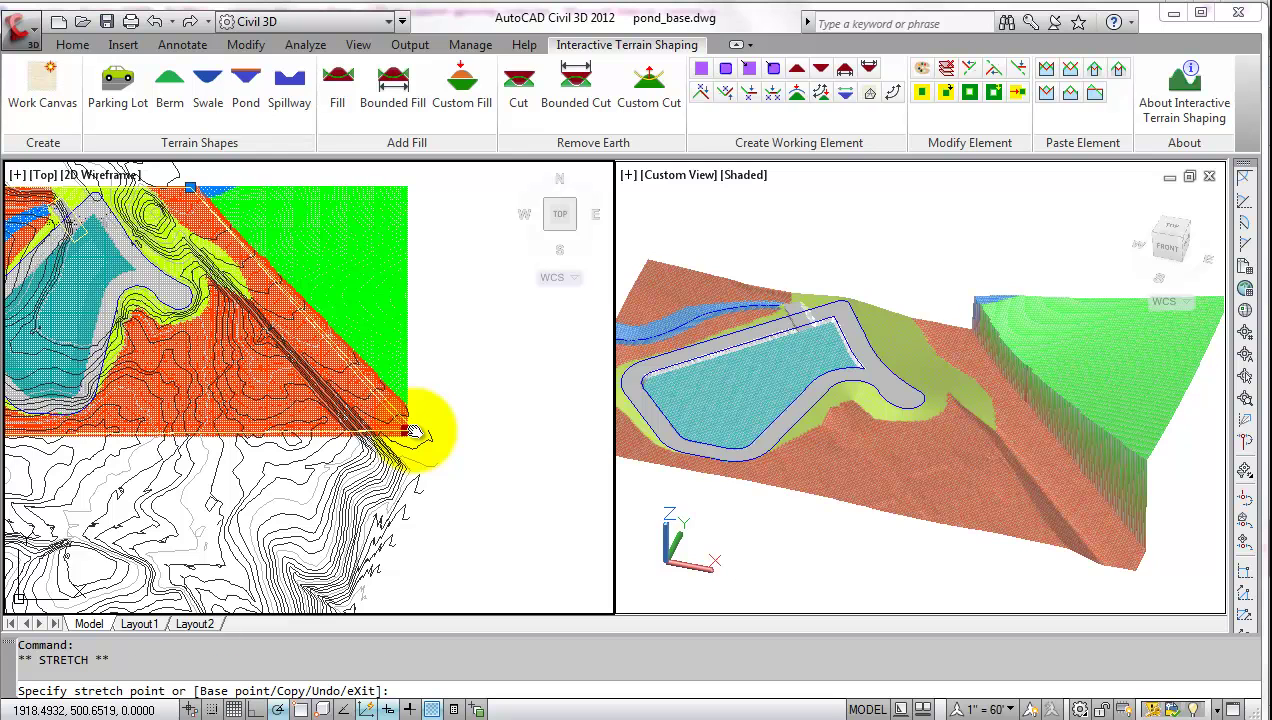
pyautogui.click(415, 432)
pyautogui.scroll(-1, 414, 436)
# Step: Stretch the canvas's southwest corner slightly south to line up with the southeast corner
pyautogui.click(83, 437)
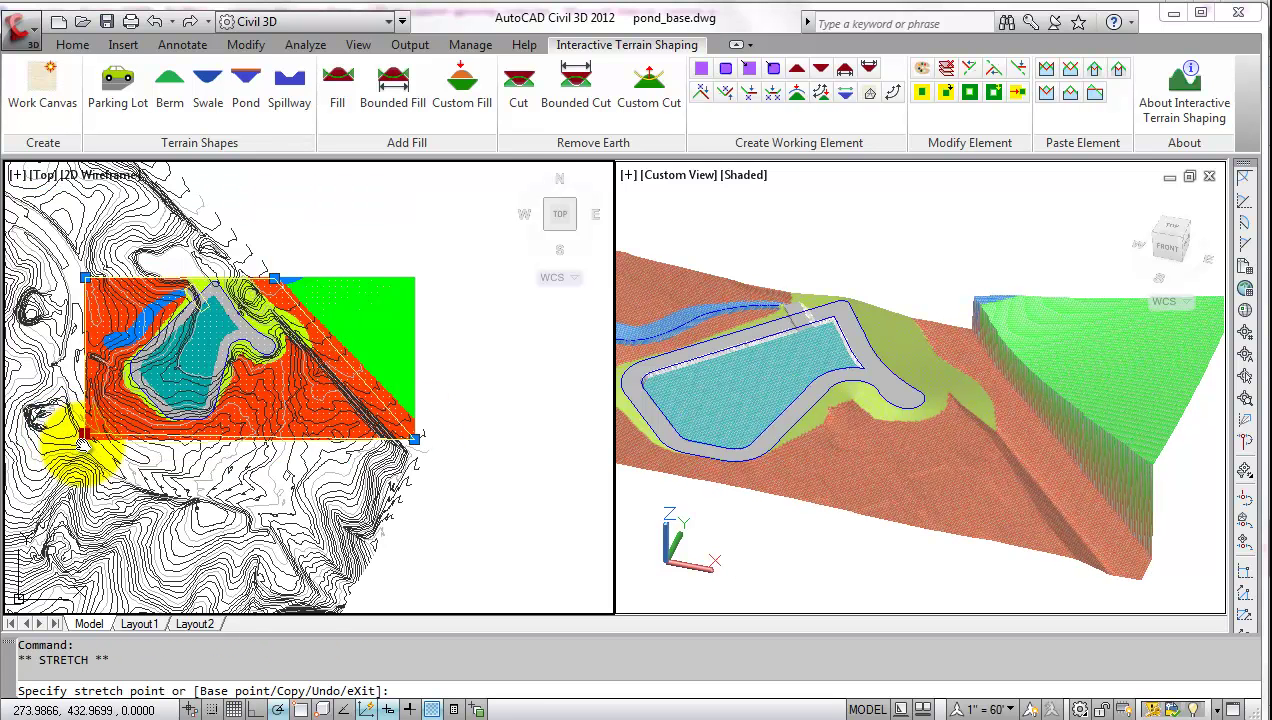
pyautogui.click(85, 443)
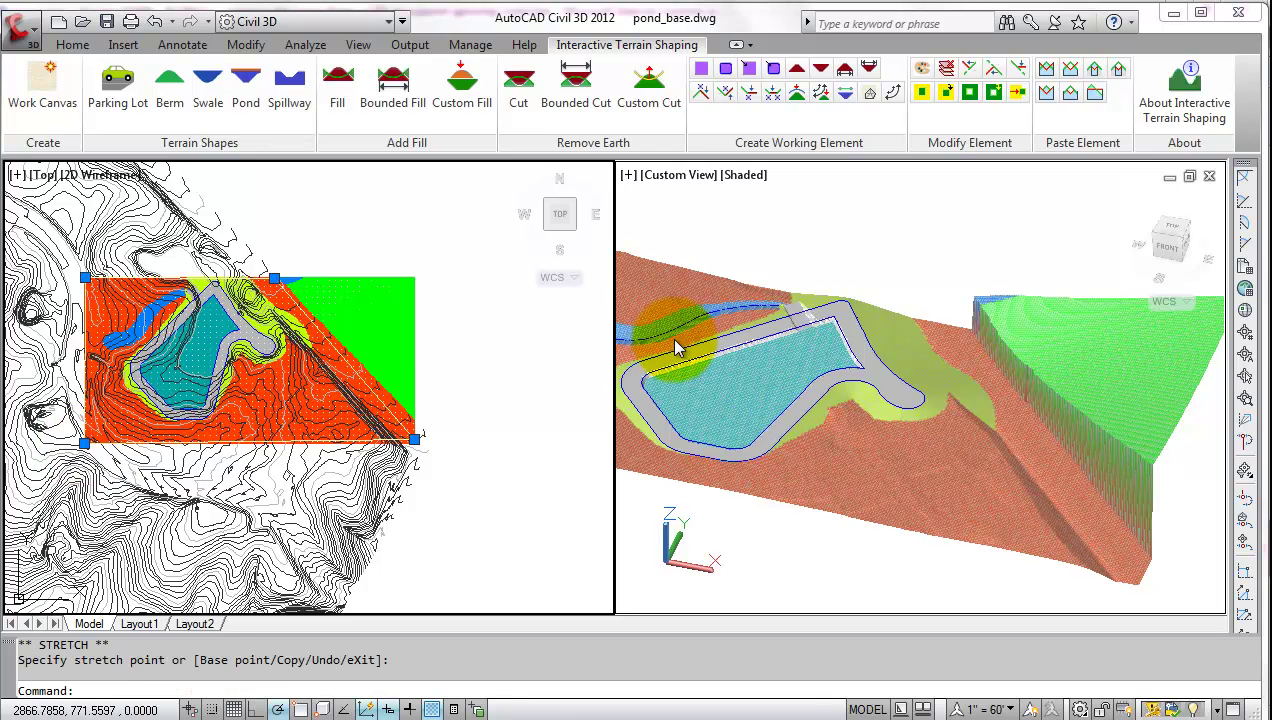
pyautogui.press('Escape')
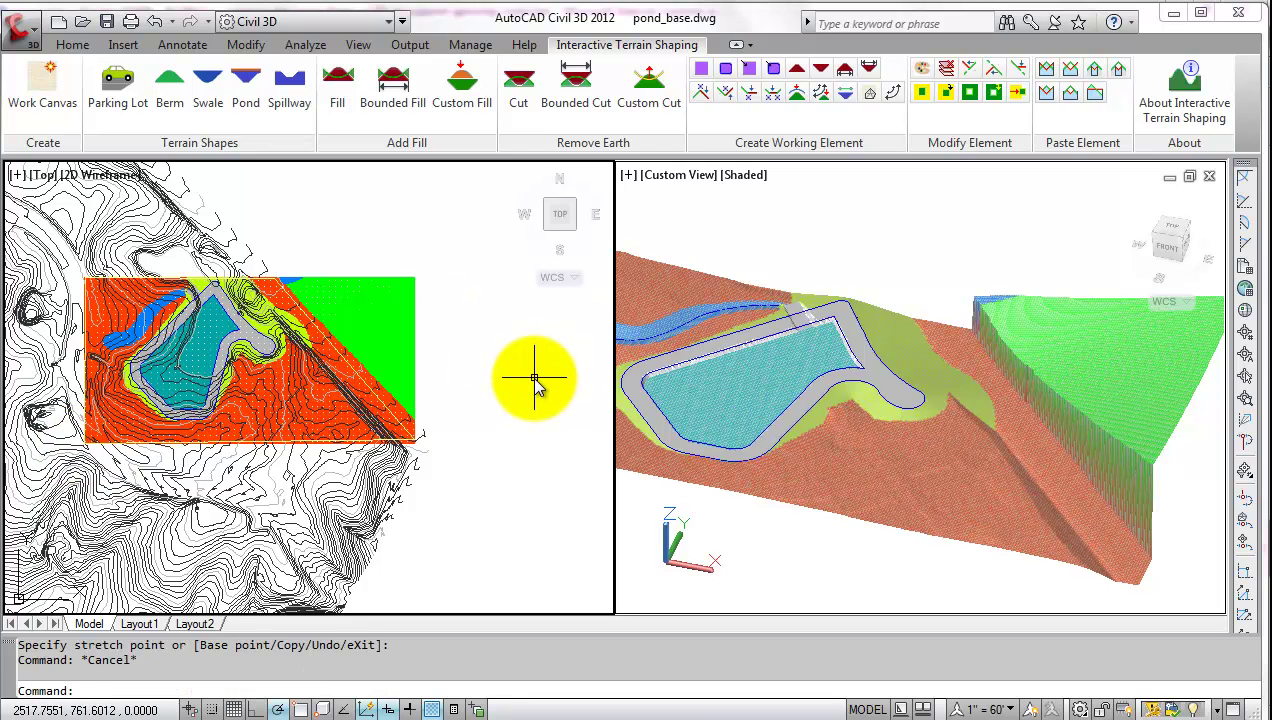
# Step: Inspect the enlarged terrain canvas in the plan and 3D views, including the area past the existing contours
pyautogui.scroll(-3, 535, 380)
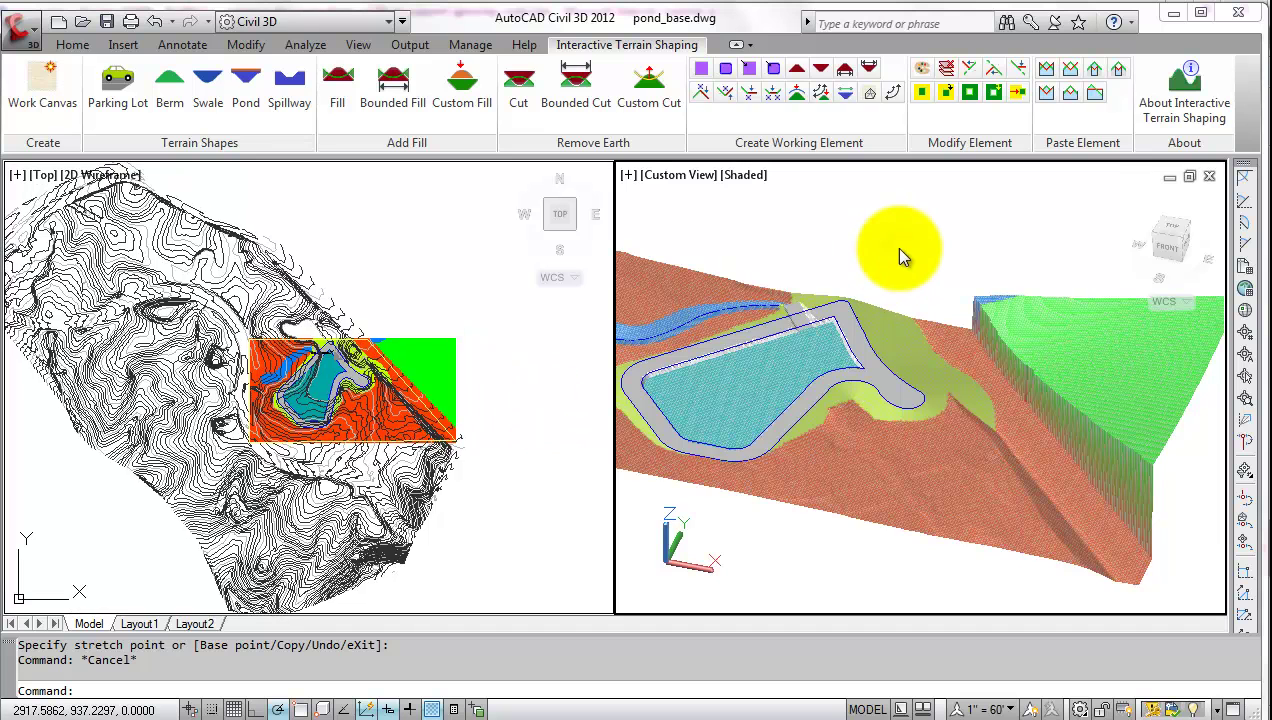
pyautogui.scroll(-2, 897, 252)
pyautogui.moveTo(899, 250); pyautogui.dragTo(897, 268, button='middle')
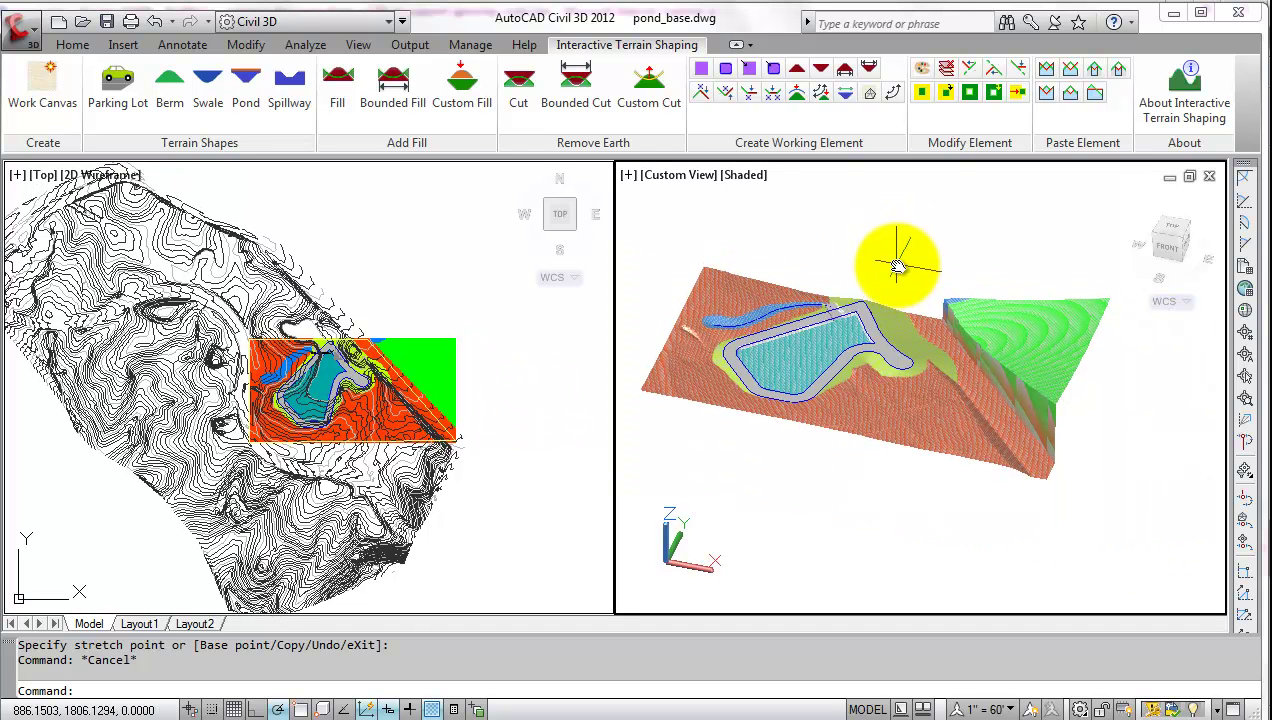
pyautogui.scroll(1, 897, 265)
pyautogui.scroll(-1, 897, 265)
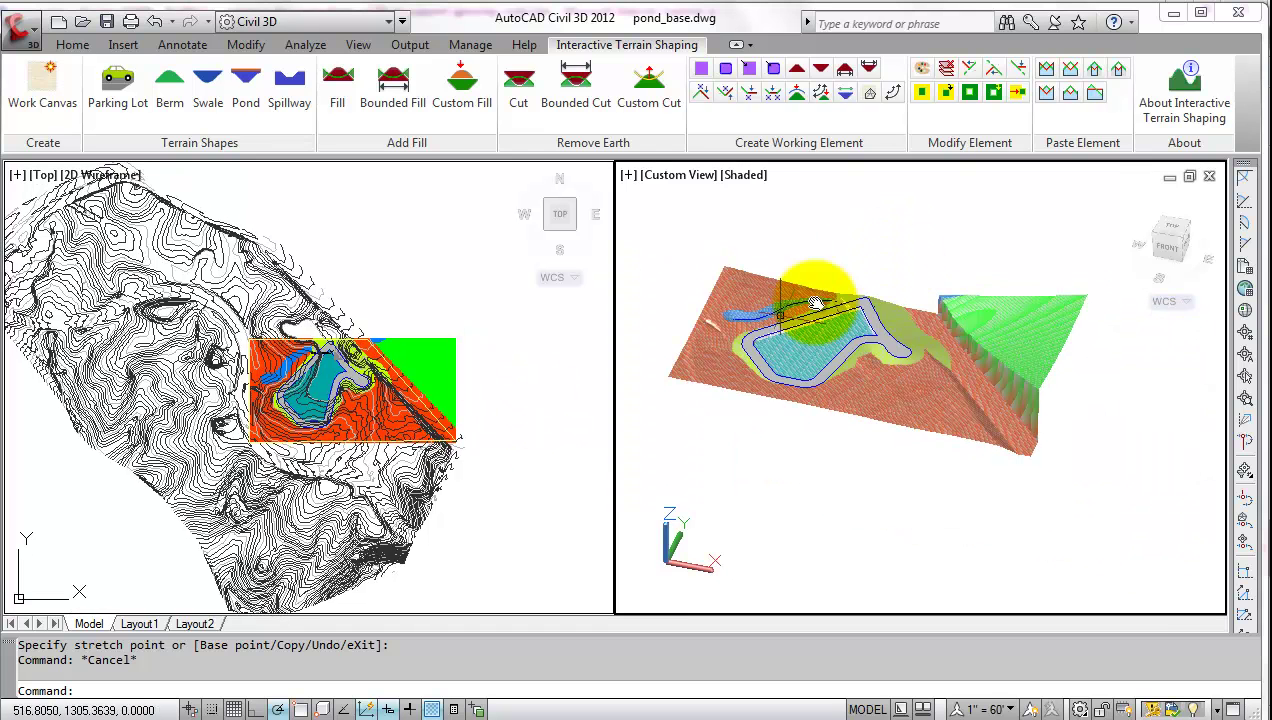
pyautogui.scroll(2, 490, 452)
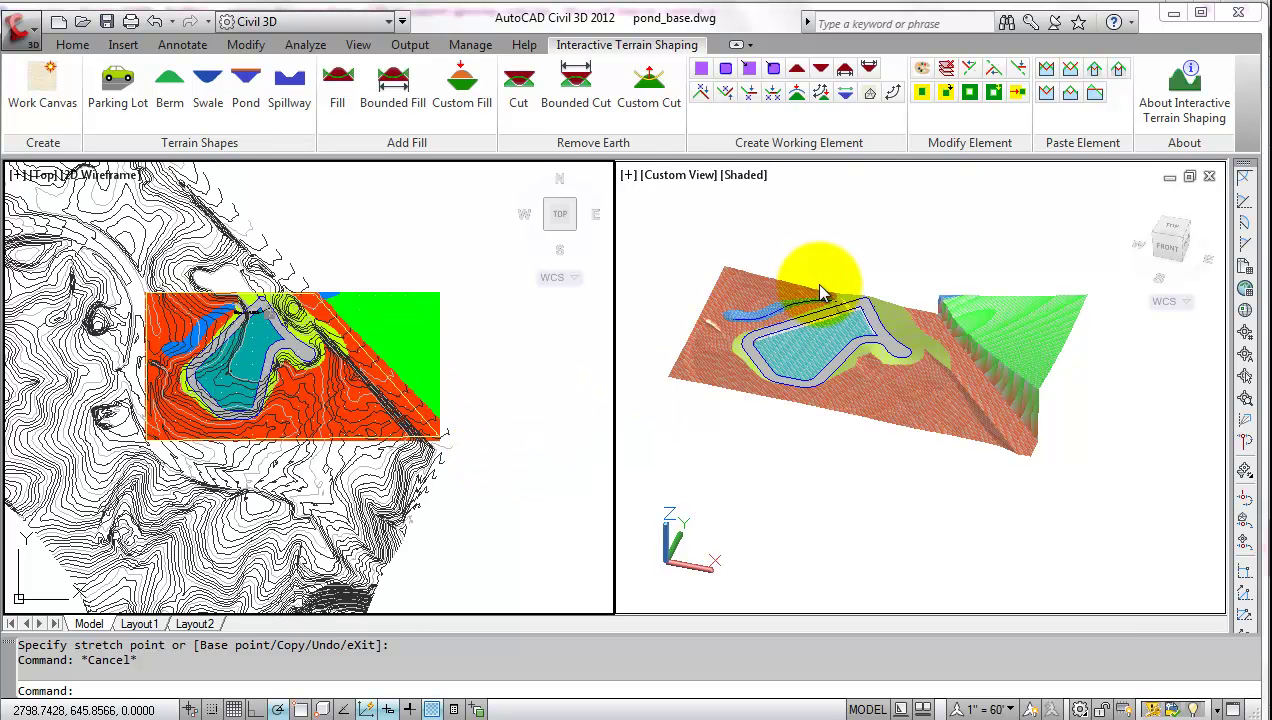
pyautogui.scroll(2, 822, 268)
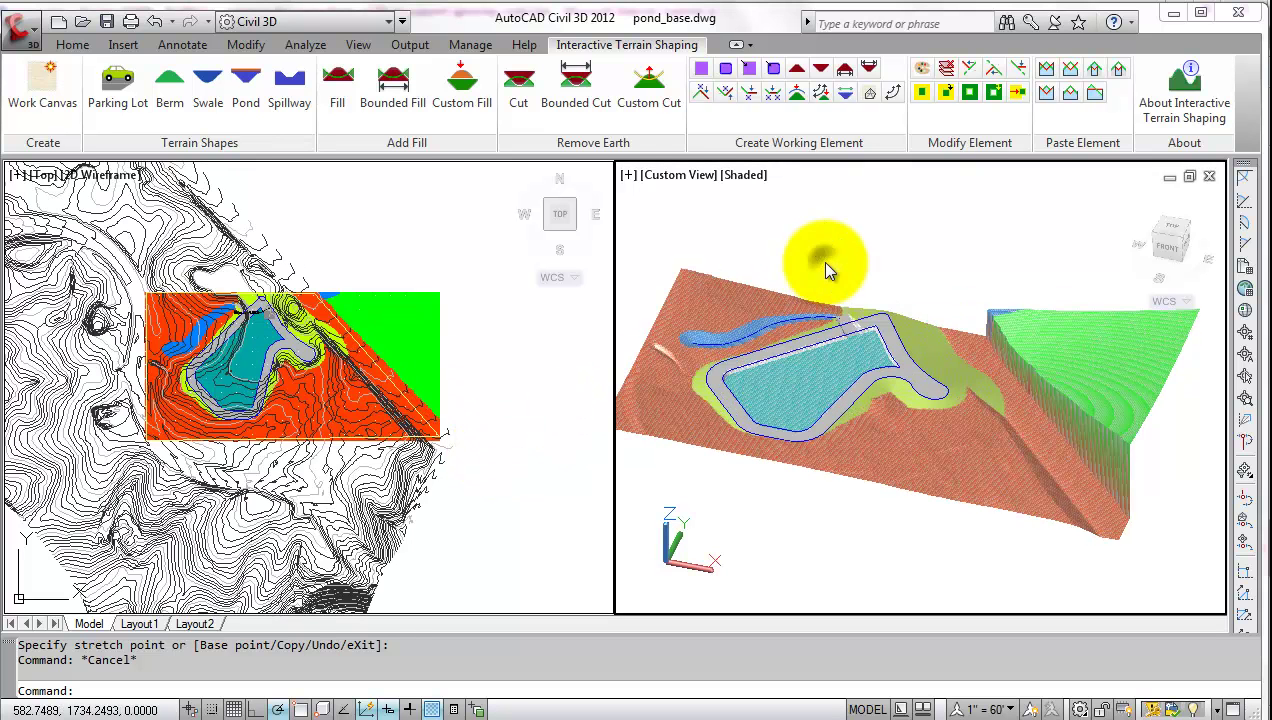
# Step: Apply the grey boundary line at the edge of the existing contours to both overlapping terrain grids to trim the excess area
pyautogui.click(924, 94)
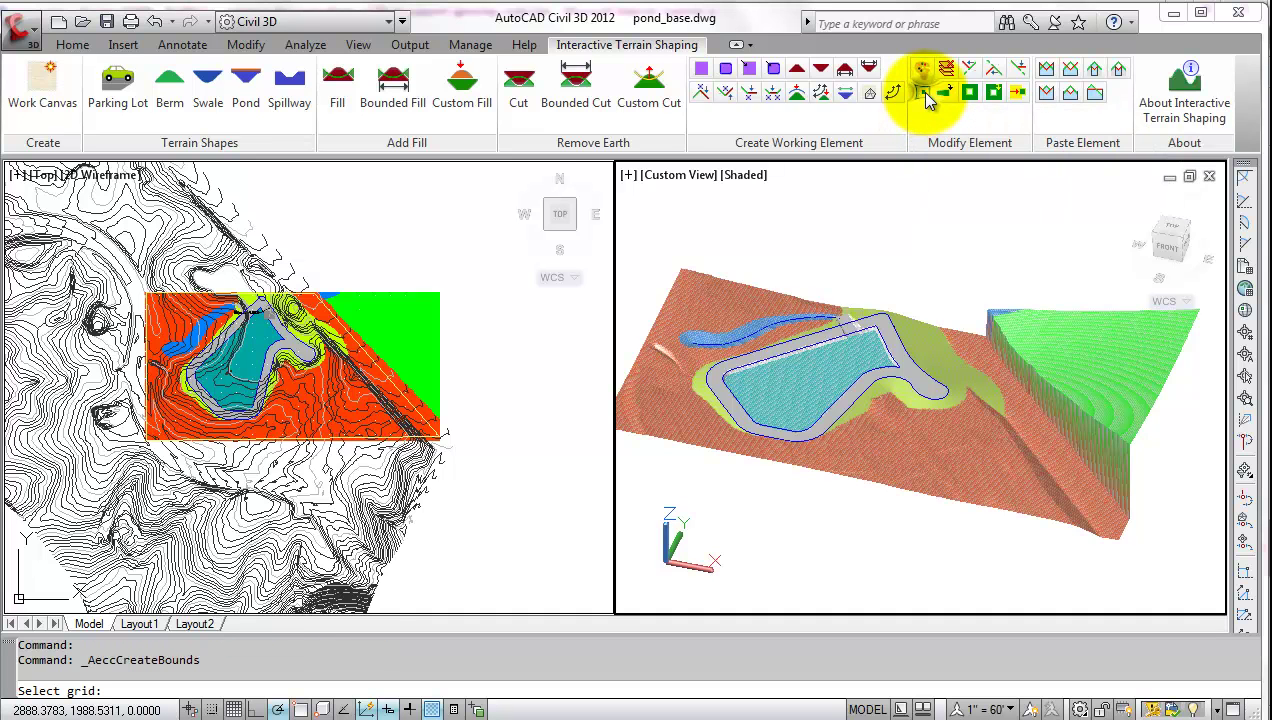
pyautogui.click(731, 306)
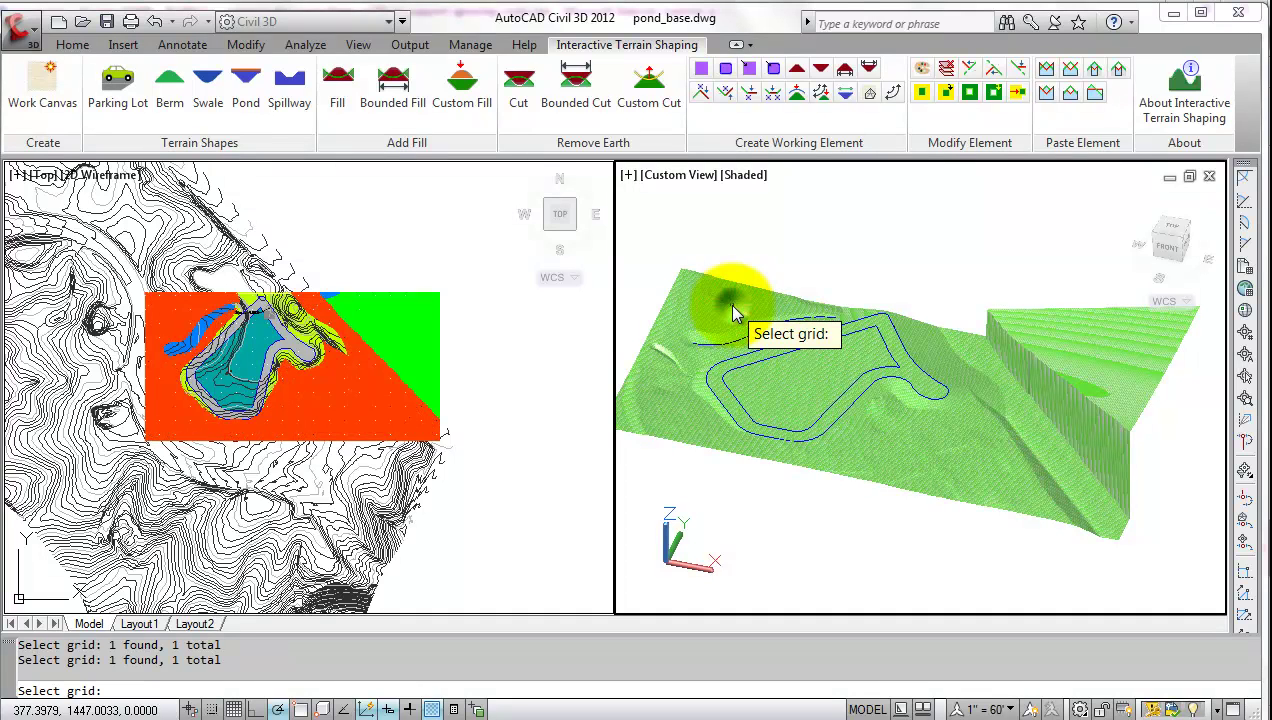
pyautogui.click(856, 468)
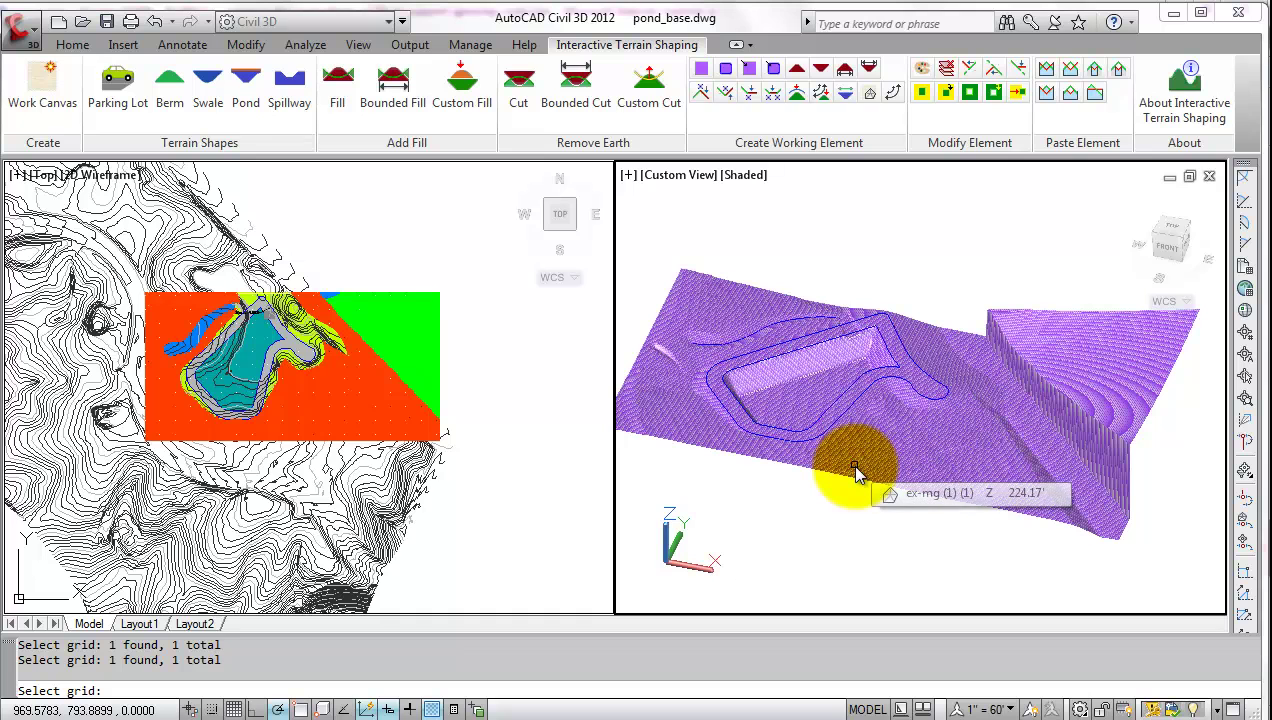
pyautogui.press('Return')
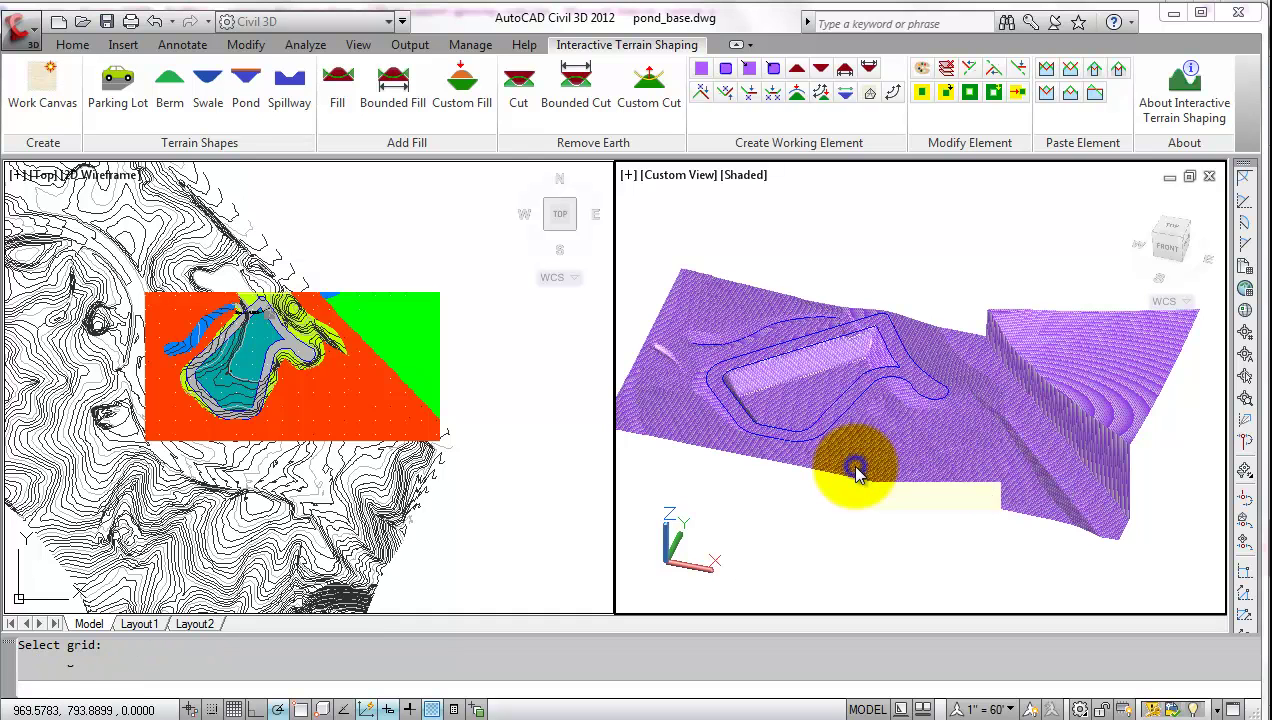
pyautogui.scroll(4, 280, 290)
pyautogui.scroll(4, 300, 272)
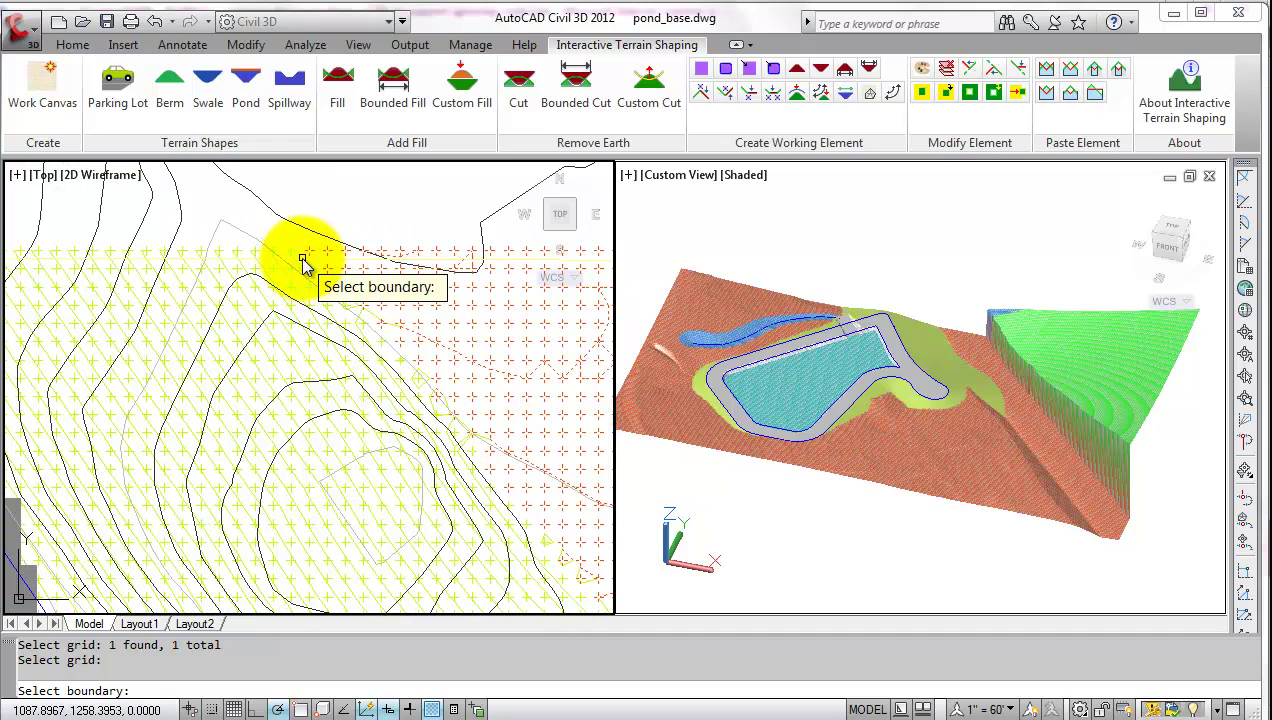
pyautogui.click(305, 265)
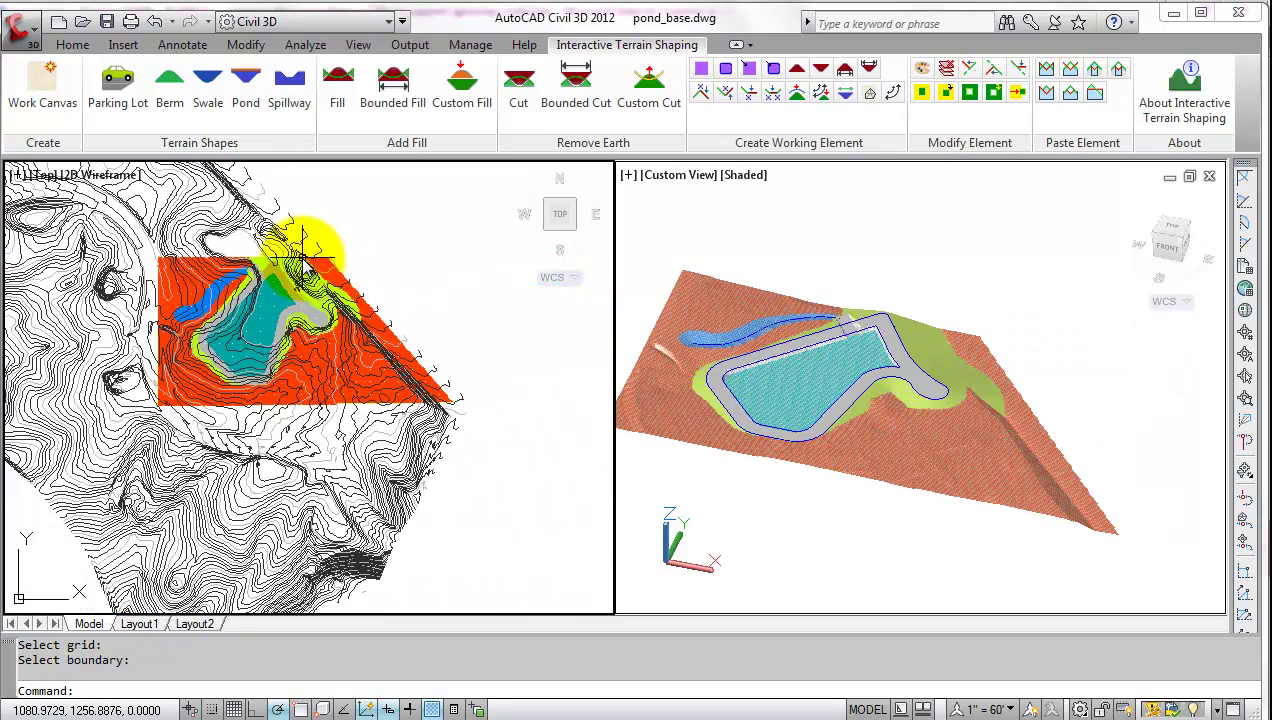
# Step: Convert the trimmed terrain canvas from a grid to a solid
pyautogui.moveTo(902, 413)
pyautogui.mouseDown(button='middle')
pyautogui.moveTo(950, 375)
pyautogui.moveTo(937, 369)
pyautogui.moveTo(895, 428)
pyautogui.mouseUp(button='middle')
pyautogui.scroll(2, 895, 428)
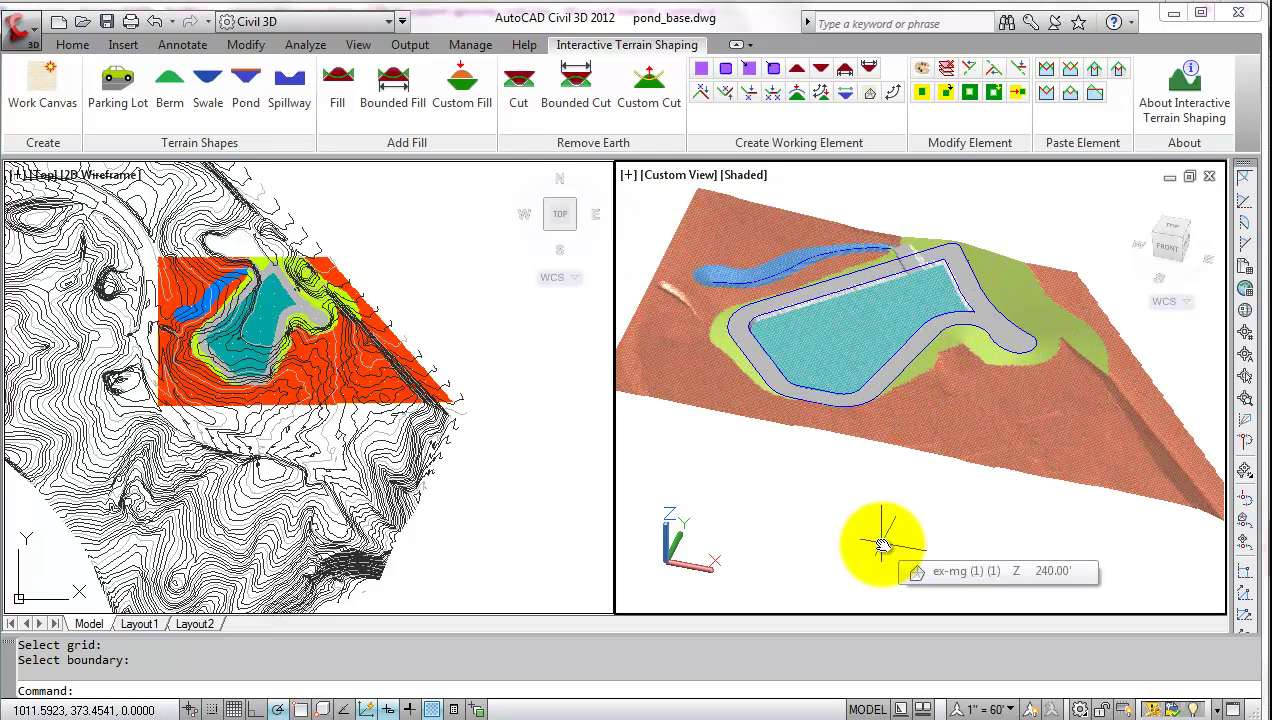
pyautogui.moveTo(889, 540); pyautogui.dragTo(899, 550, button='middle')
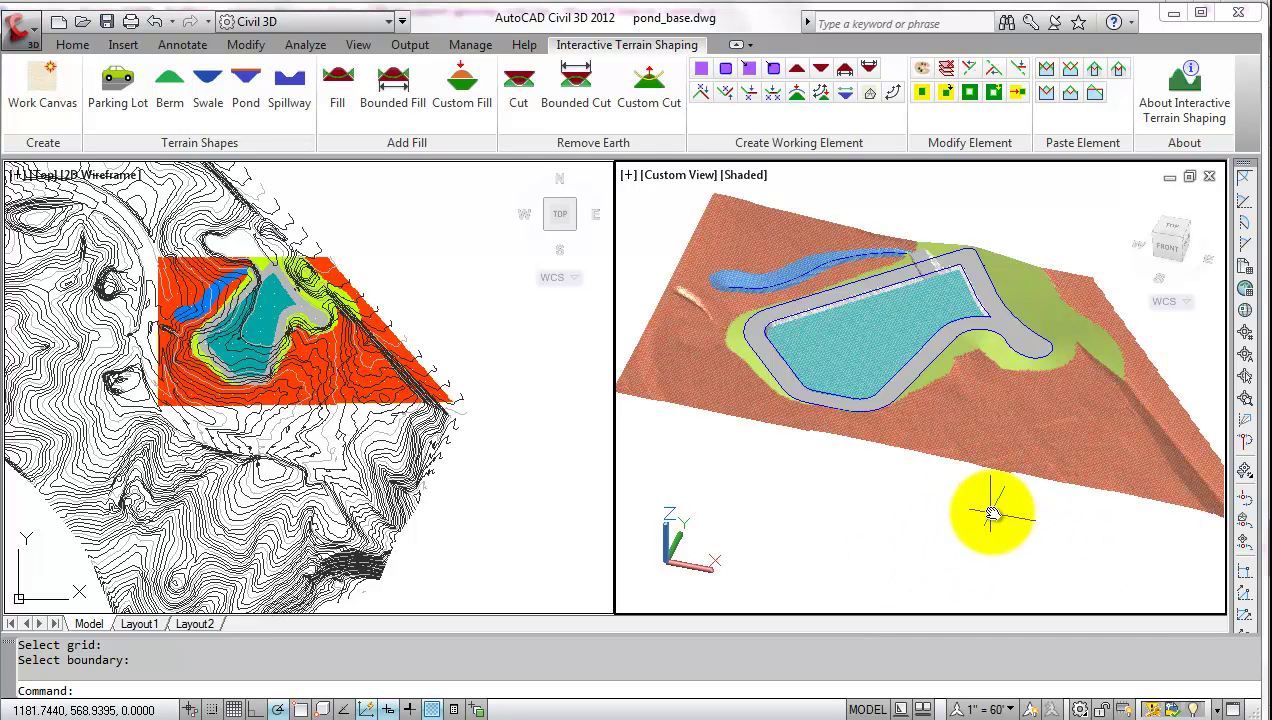
pyautogui.scroll(-2, 991, 510)
pyautogui.click(994, 431)
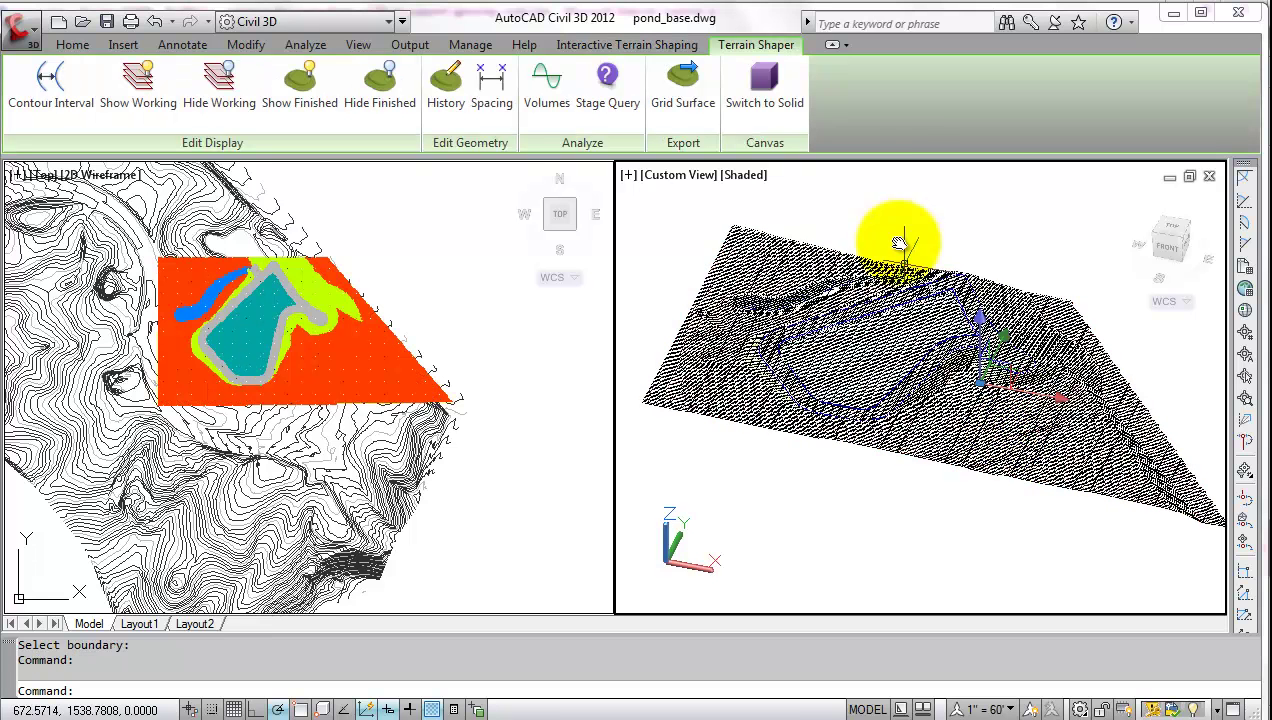
pyautogui.click(758, 90)
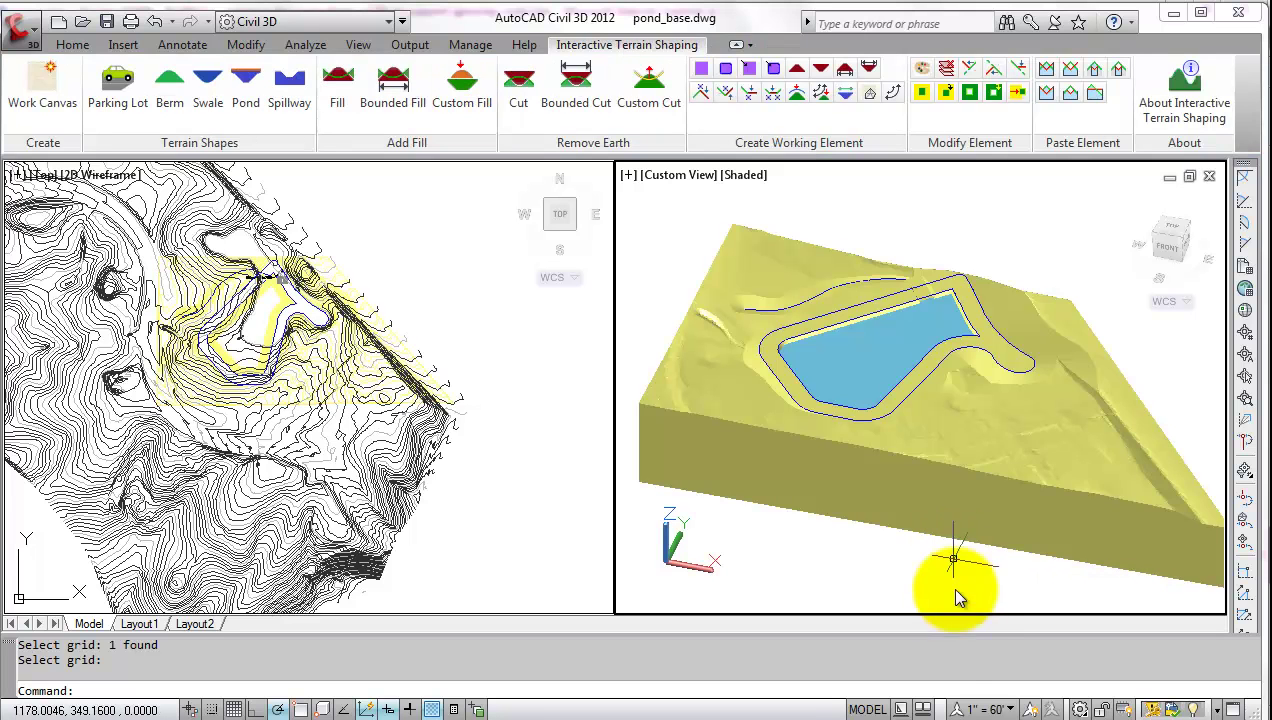
# Step: Orbit around the solid terrain model and export it as an AutoCAD solid
pyautogui.write('orbit')
pyautogui.press('Return')
pyautogui.moveTo(948, 570); pyautogui.dragTo(931, 524)
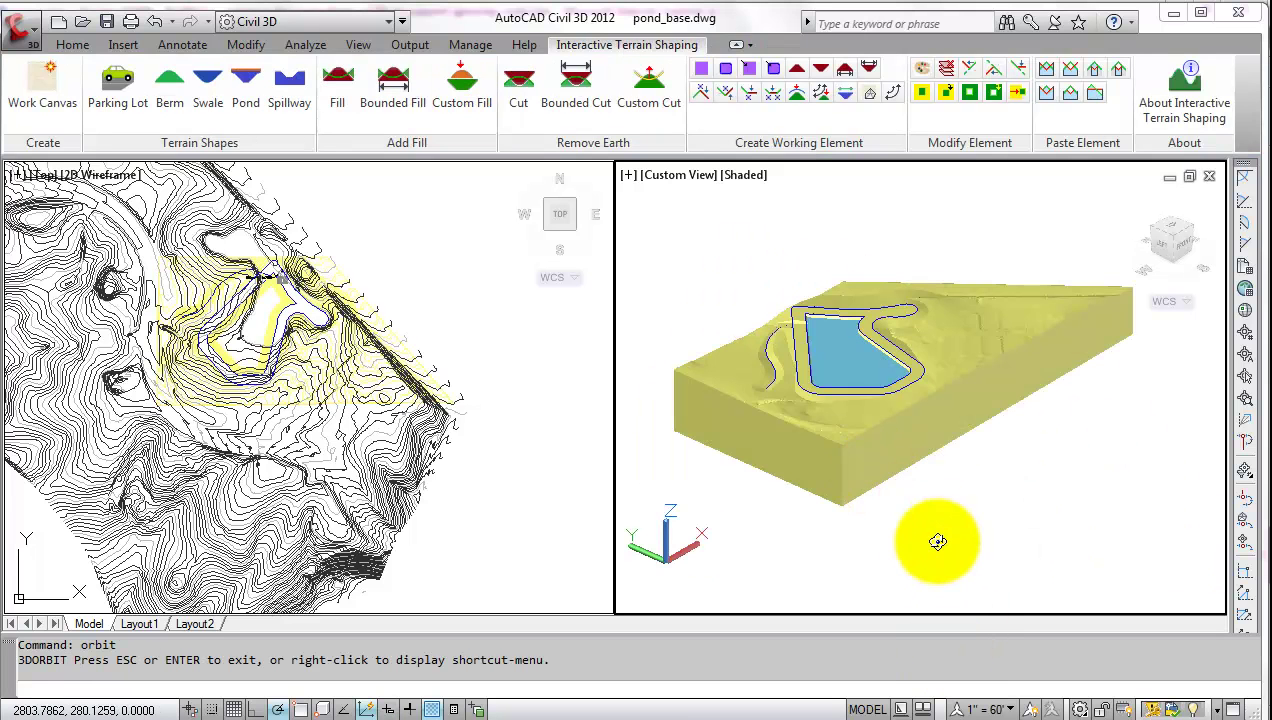
pyautogui.moveTo(818, 460)
pyautogui.mouseDown()
pyautogui.moveTo(818, 520)
pyautogui.moveTo(818, 506)
pyautogui.moveTo(830, 522)
pyautogui.moveTo(815, 532)
pyautogui.moveTo(796, 499)
pyautogui.moveTo(721, 479)
pyautogui.moveTo(755, 454)
pyautogui.moveTo(798, 461)
pyautogui.moveTo(820, 499)
pyautogui.moveTo(866, 482)
pyautogui.moveTo(908, 527)
pyautogui.moveTo(792, 524)
pyautogui.moveTo(761, 511)
pyautogui.moveTo(749, 466)
pyautogui.mouseUp()
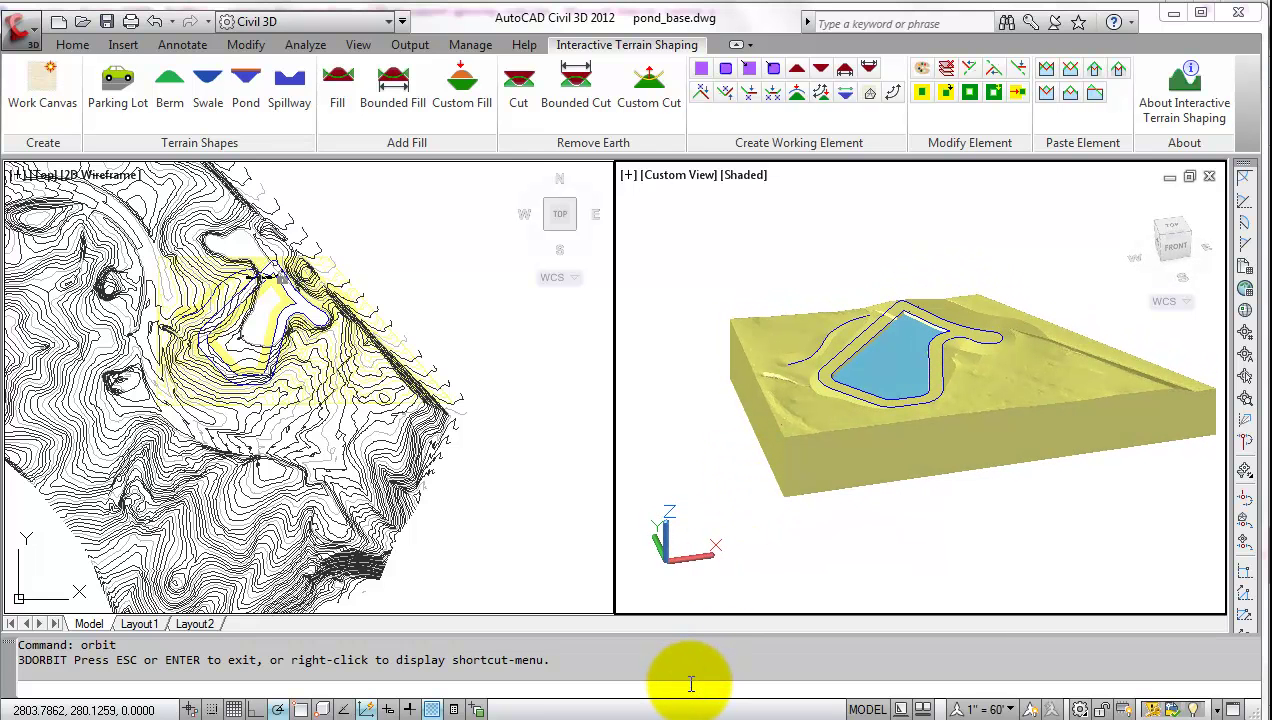
pyautogui.press('Escape')
pyautogui.click(852, 458)
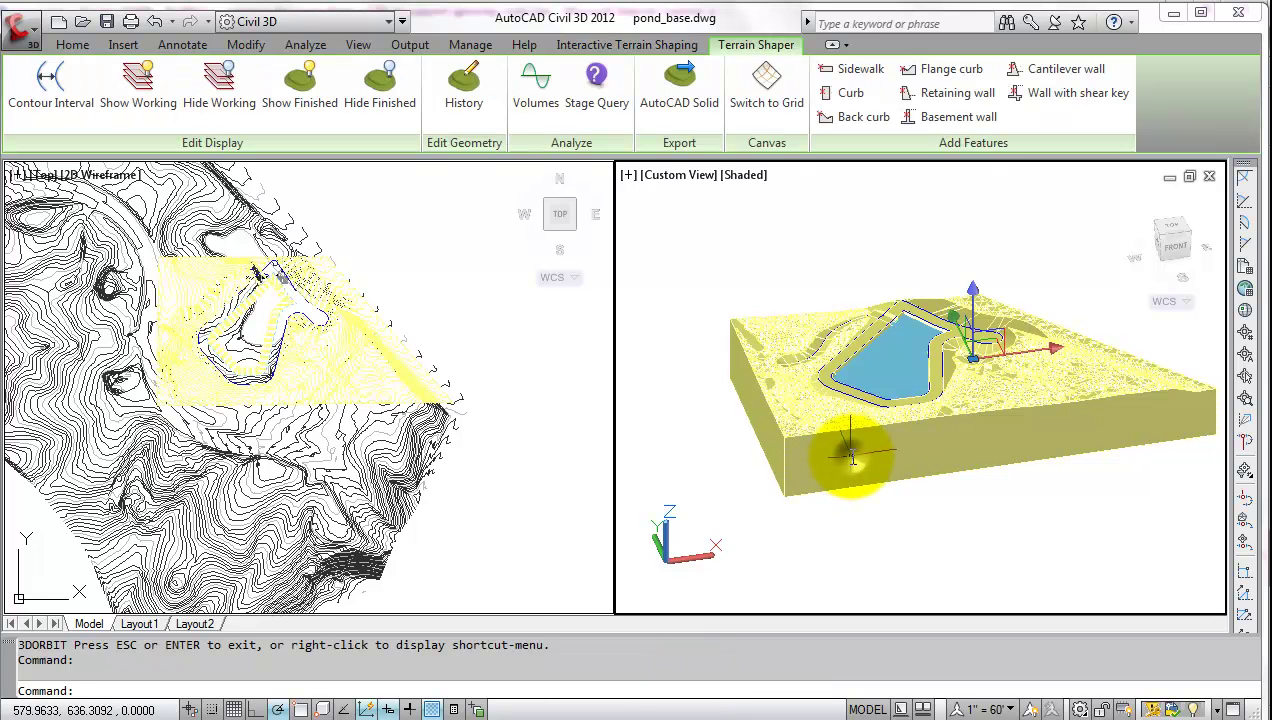
pyautogui.click(658, 91)
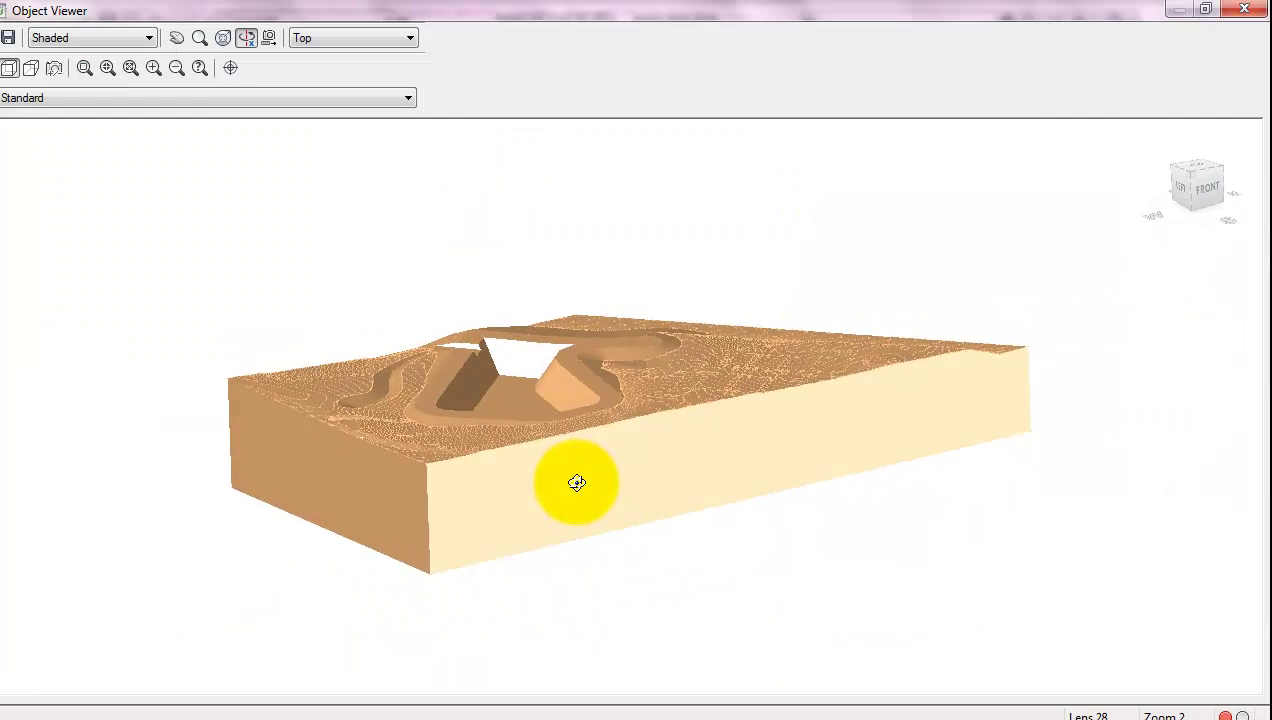
# Step: Examine the exported solid's pond, swale and spillway from several angles in the Object Viewer
pyautogui.moveTo(577, 483); pyautogui.dragTo(521, 533)
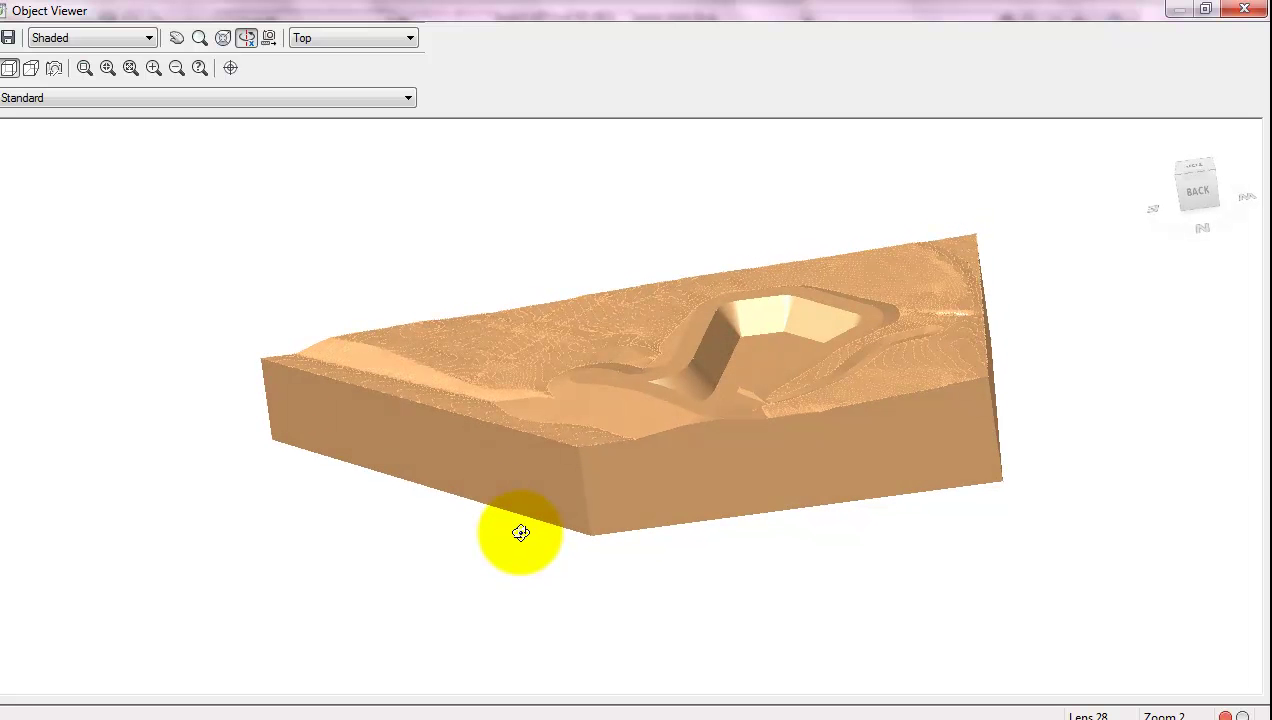
pyautogui.scroll(3, 521, 533)
pyautogui.moveTo(679, 639)
pyautogui.mouseDown()
pyautogui.moveTo(679, 625)
pyautogui.moveTo(687, 646)
pyautogui.mouseUp()
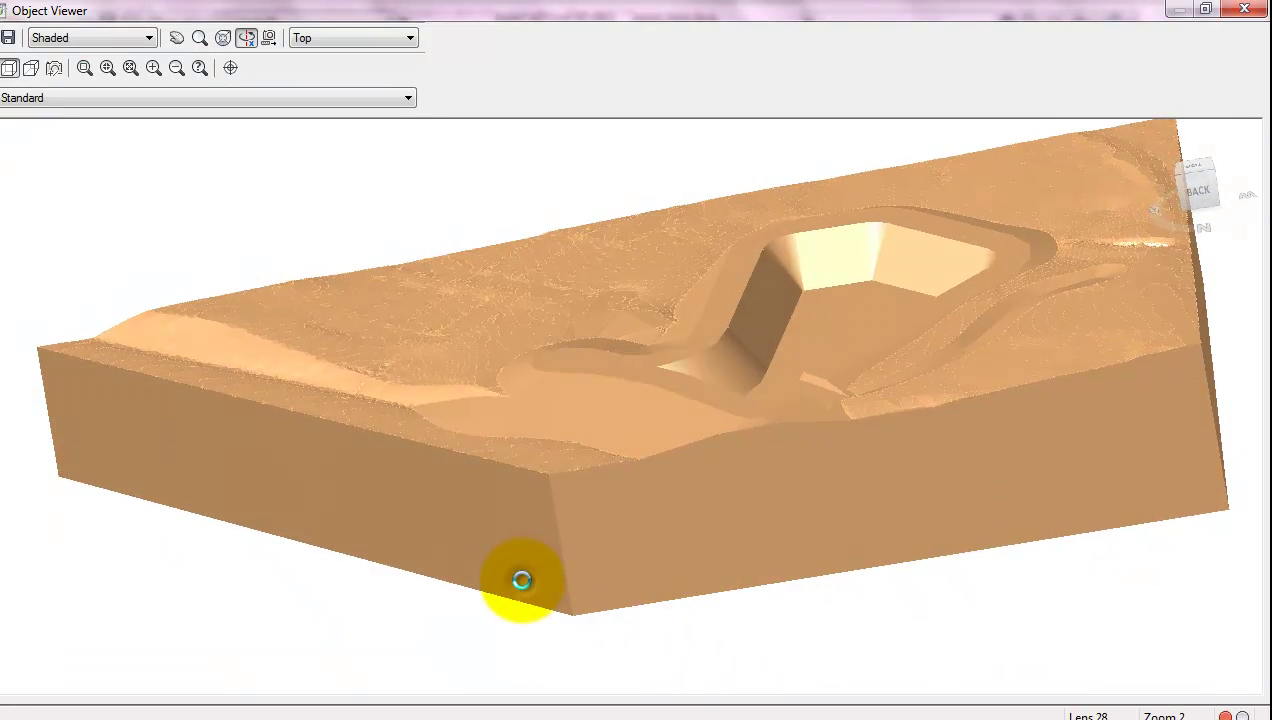
pyautogui.moveTo(570, 571); pyautogui.dragTo(585, 577)
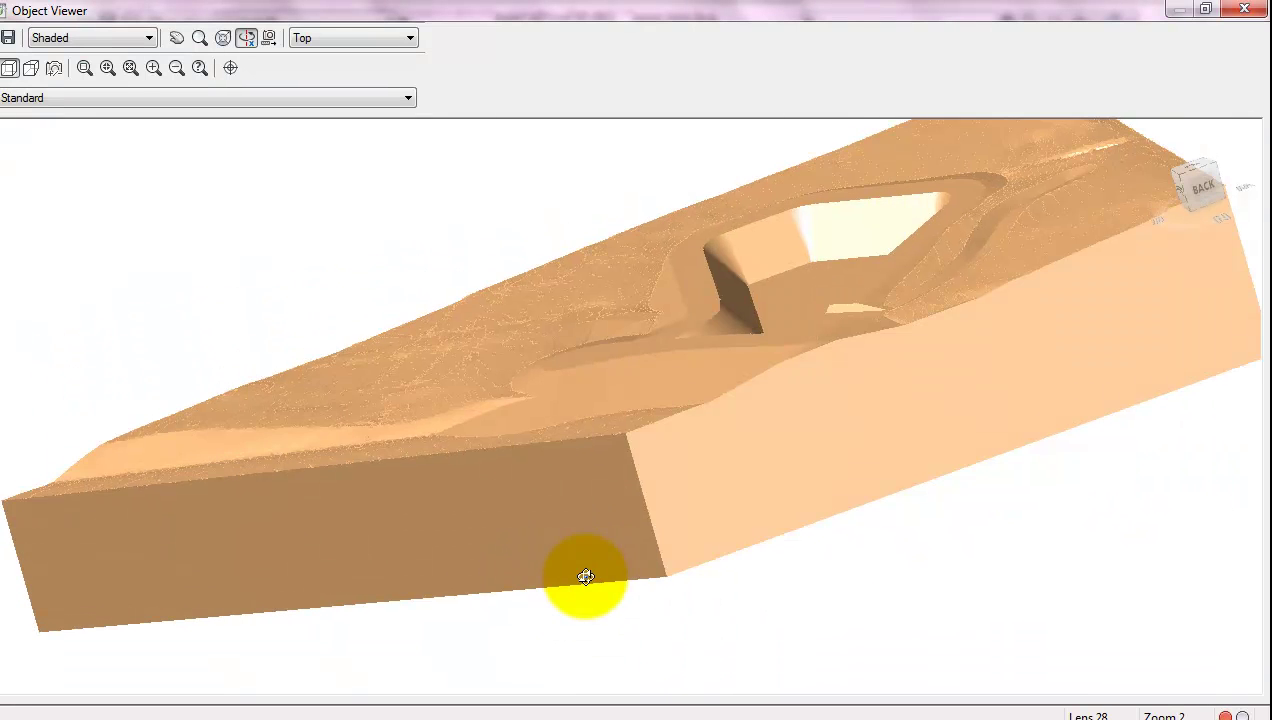
pyautogui.moveTo(846, 496); pyautogui.dragTo(888, 590)
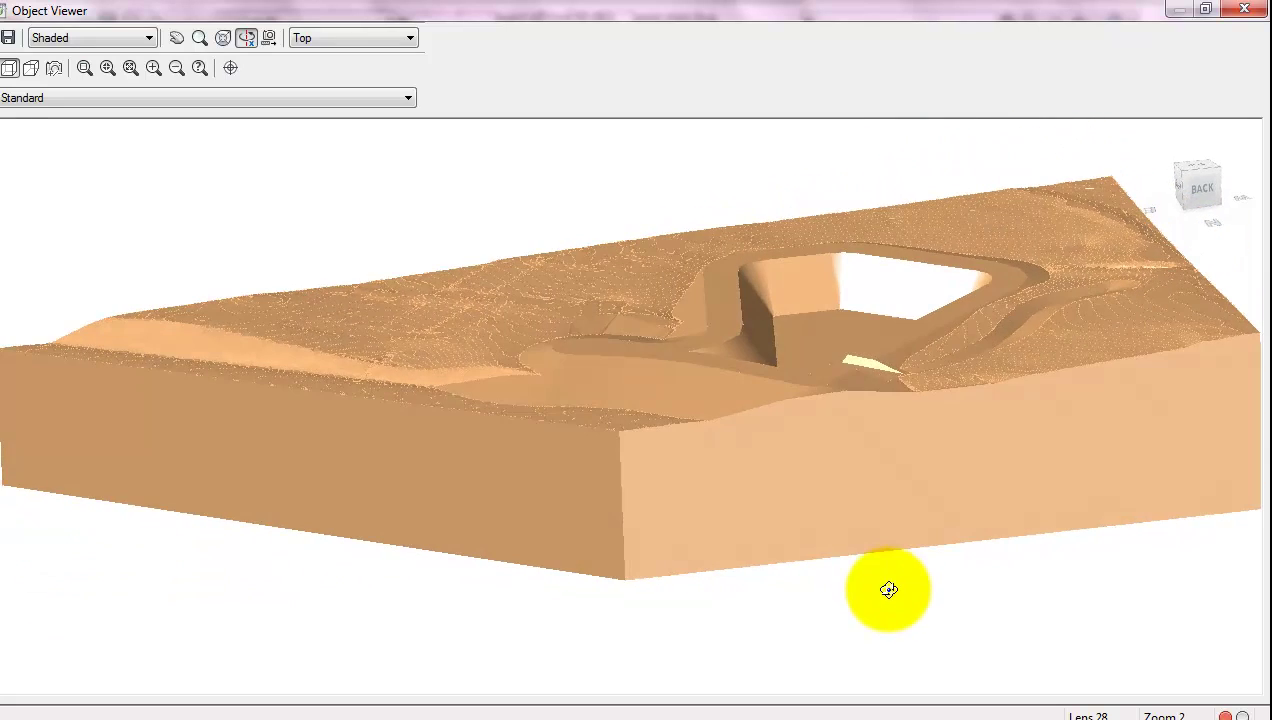
pyautogui.moveTo(889, 473); pyautogui.dragTo(568, 564)
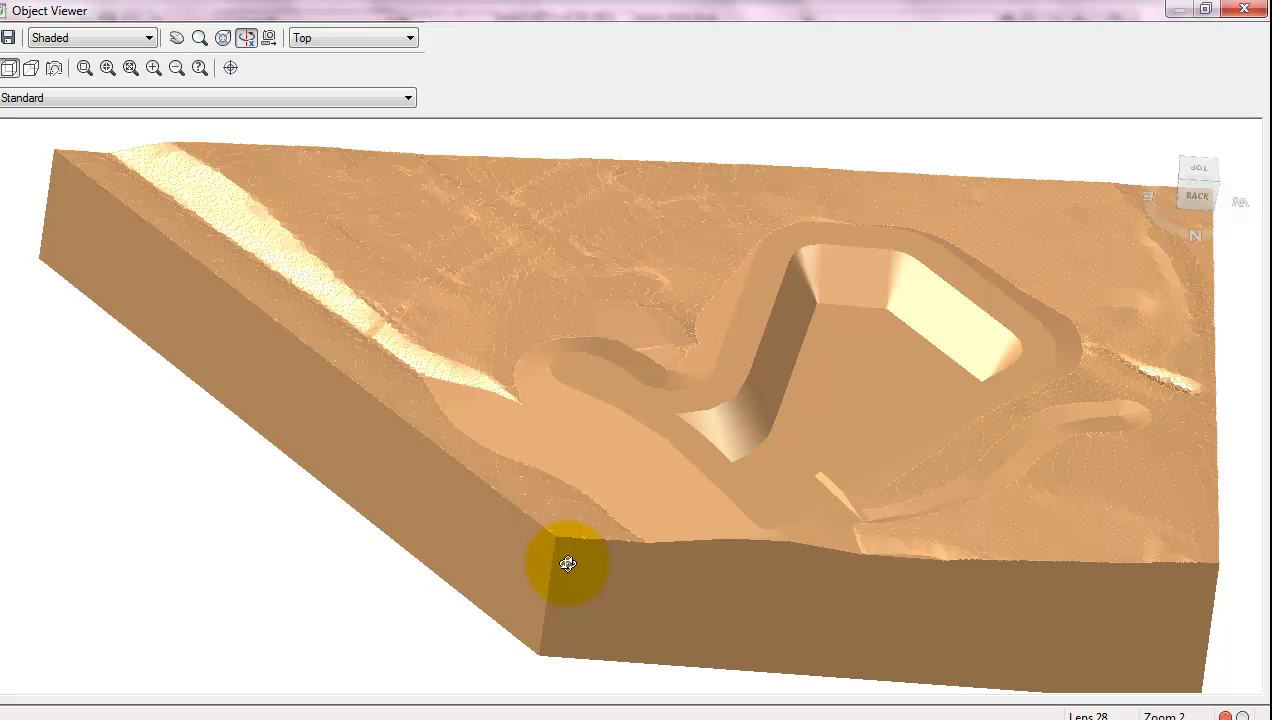
pyautogui.moveTo(567, 563); pyautogui.dragTo(528, 568, button='middle')
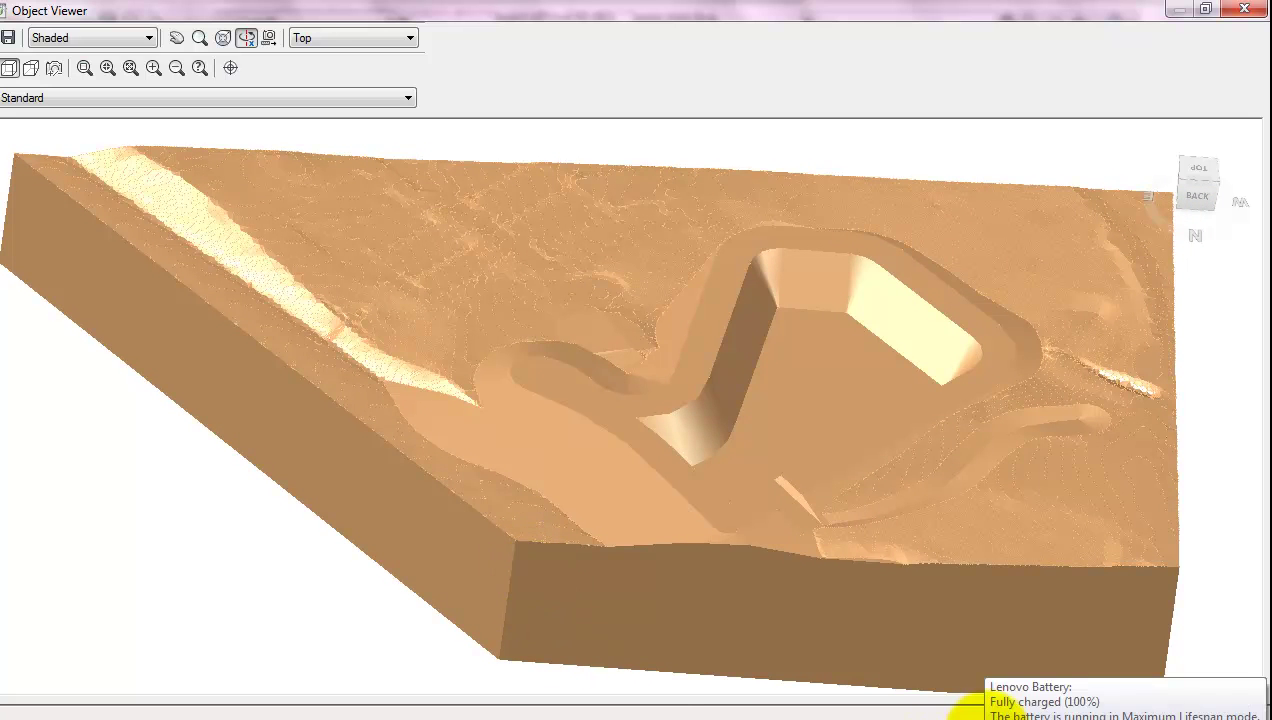